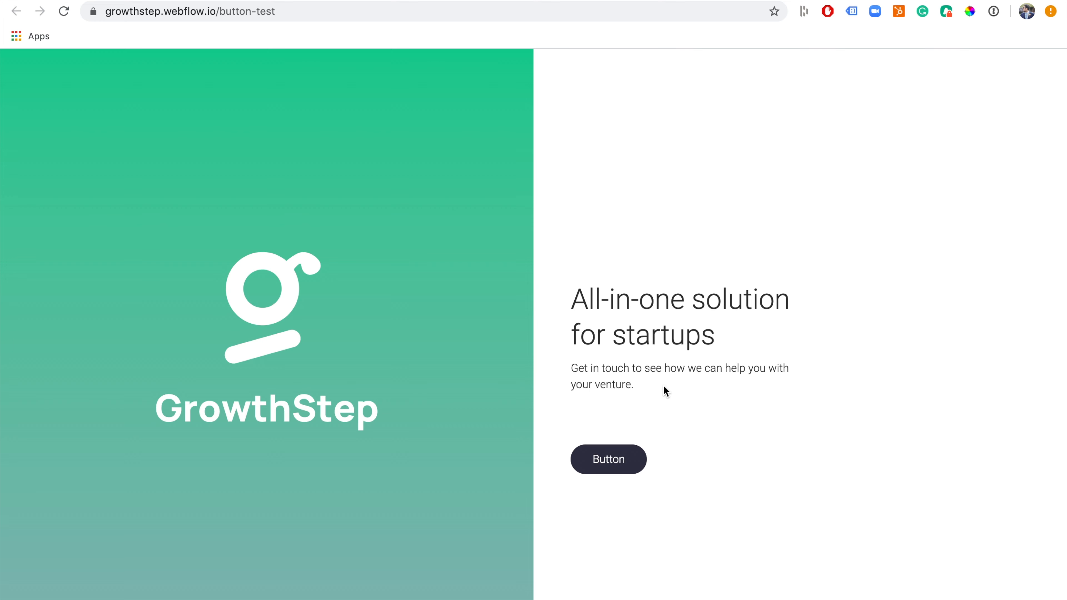
key("ctrl+Tab")
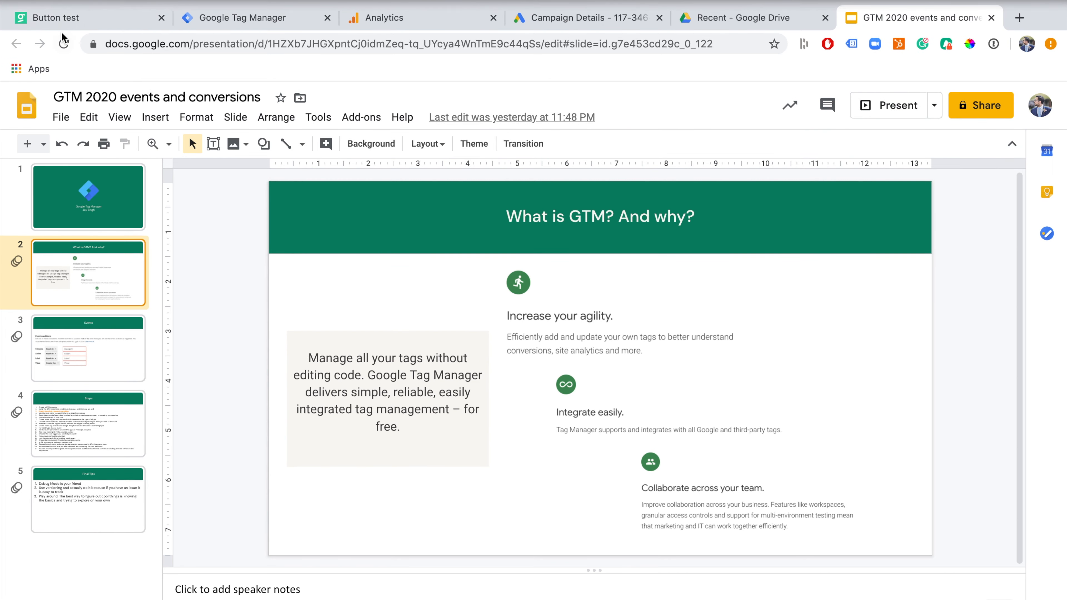
left_click(70, 21)
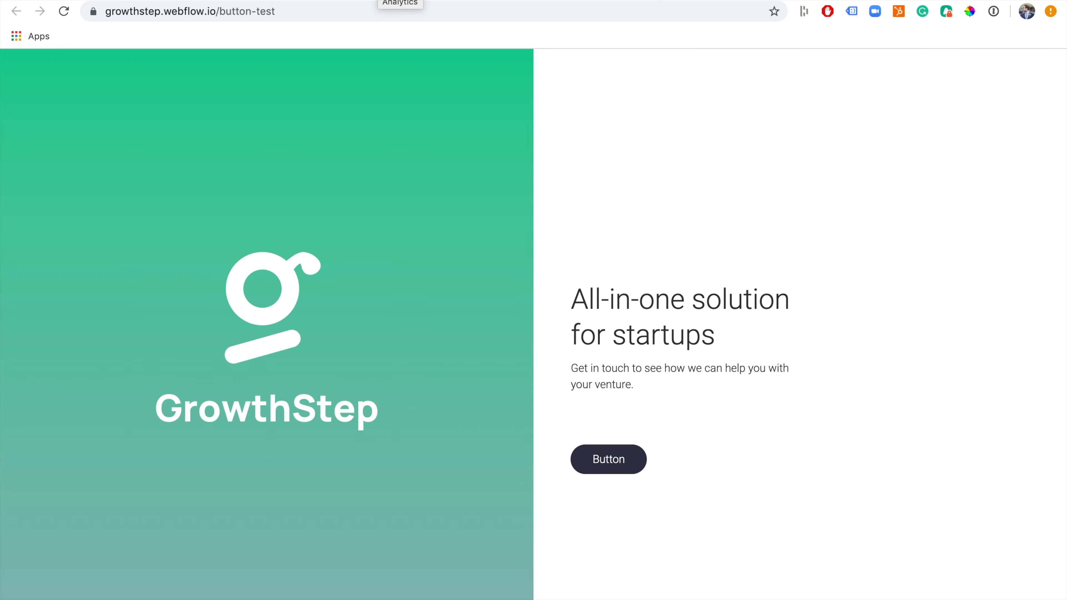
Switch to Google Analytics and copy the full Global Site Tag snippet from the growthstep.webflow.io property's tracking code page
left_click(380, 0)
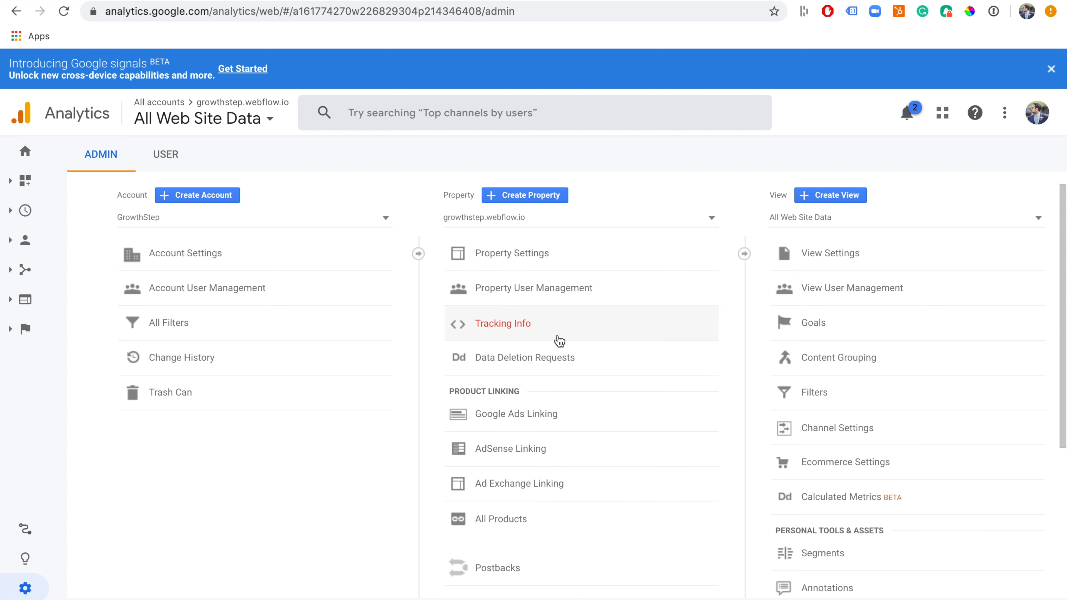
left_click(548, 328)
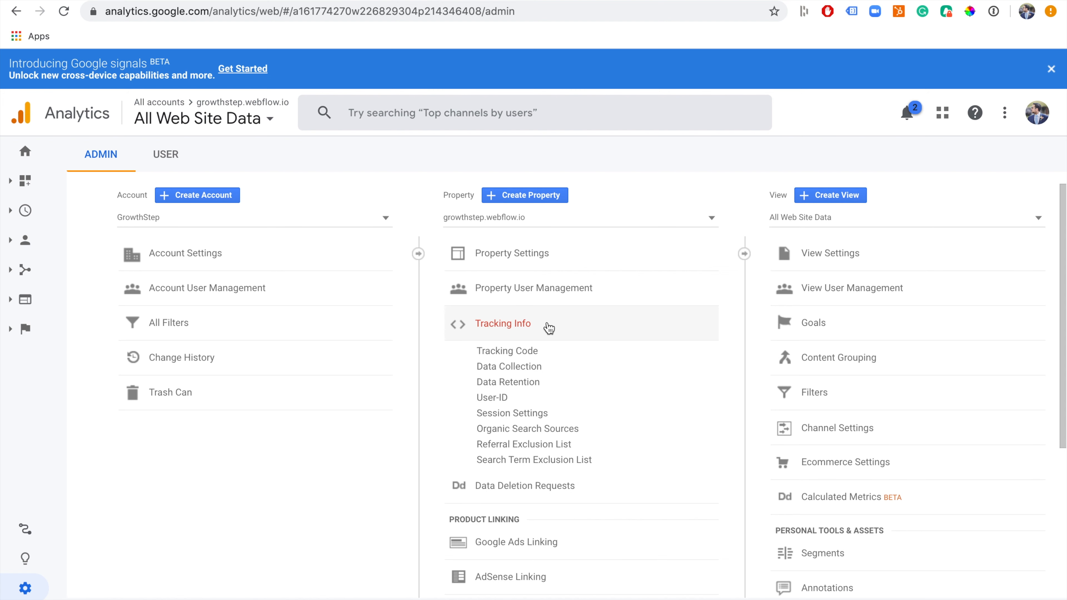
left_click(547, 350)
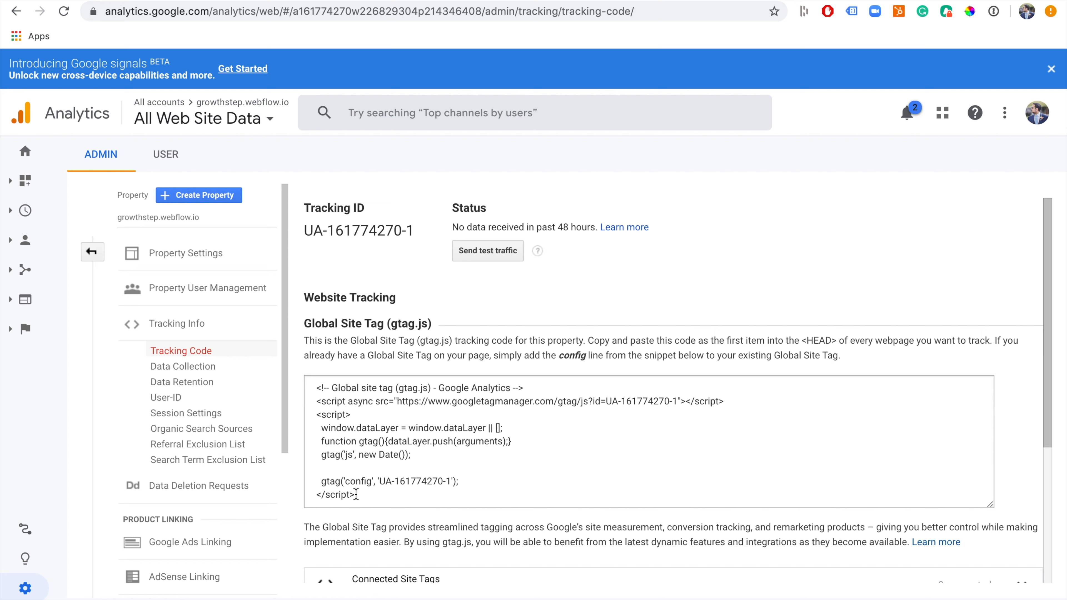
left_click_drag(355, 495, 313, 391)
key("ctrl+c")
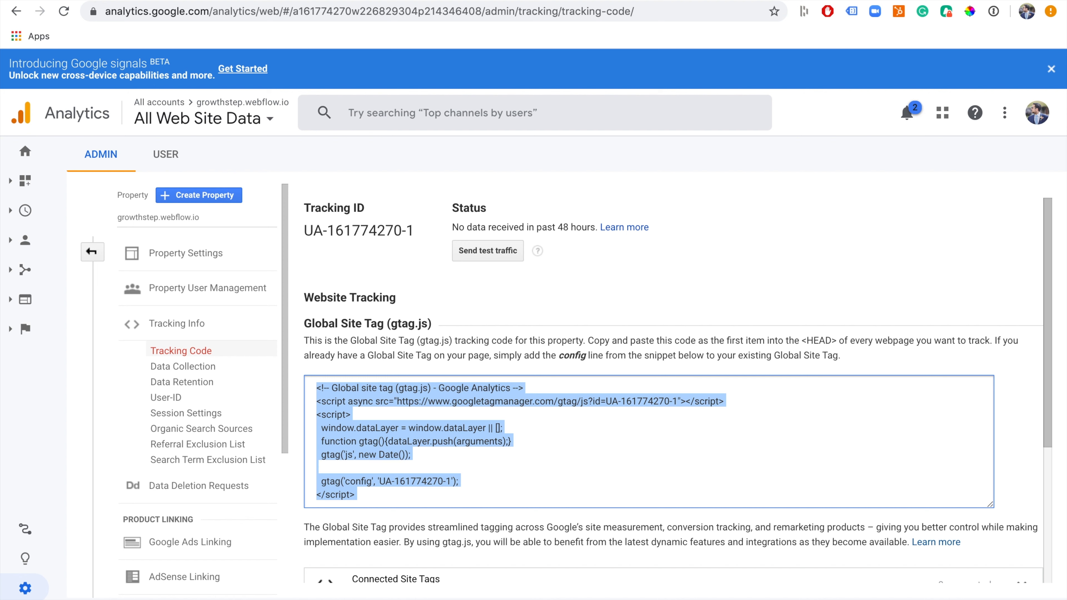
Switch to Google Tag Manager and create a new tag named "GA Tracking code" in the default workspace
key("ctrl+Tab")
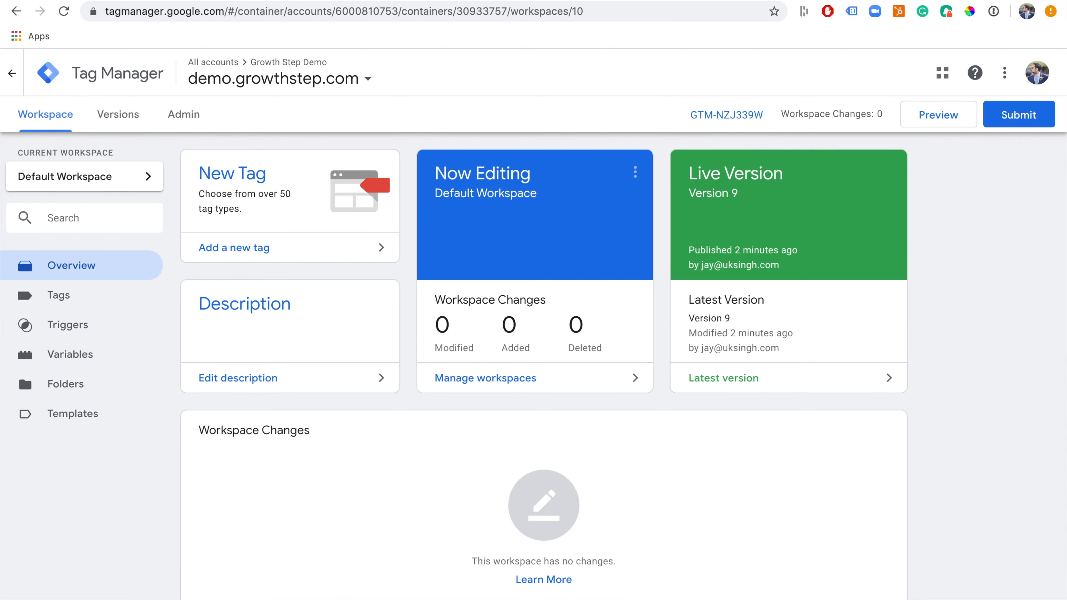
left_click(237, 183)
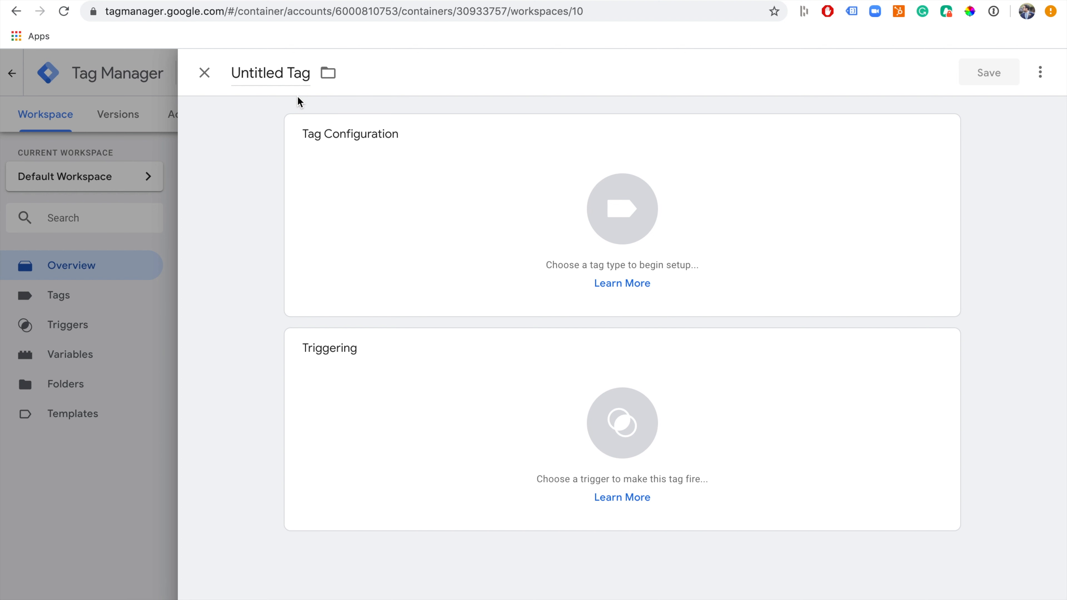
triple_click(254, 74)
type("G")
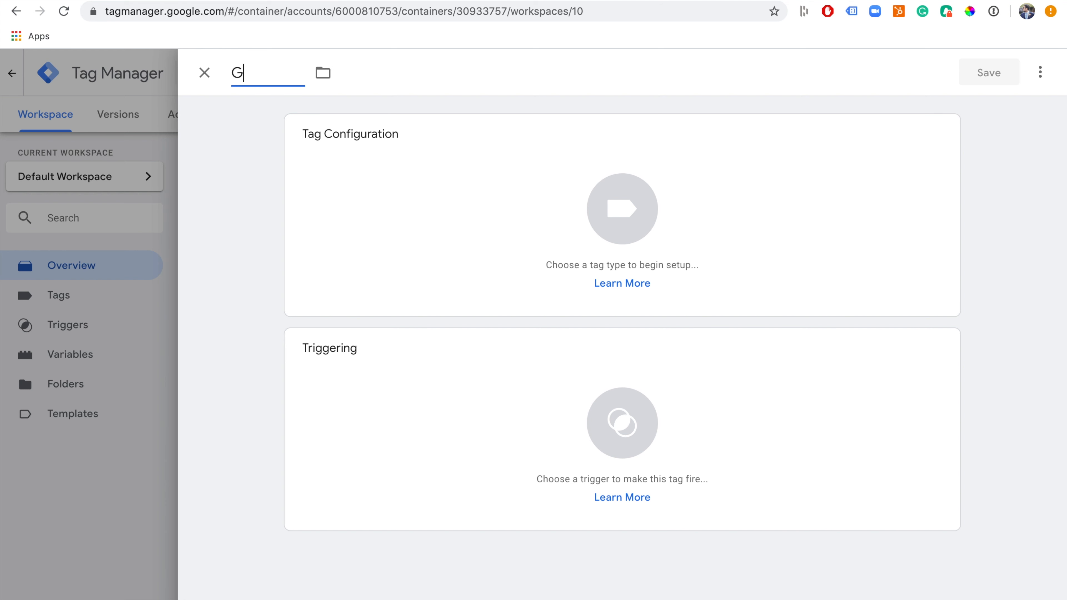
type("A Tracking code")
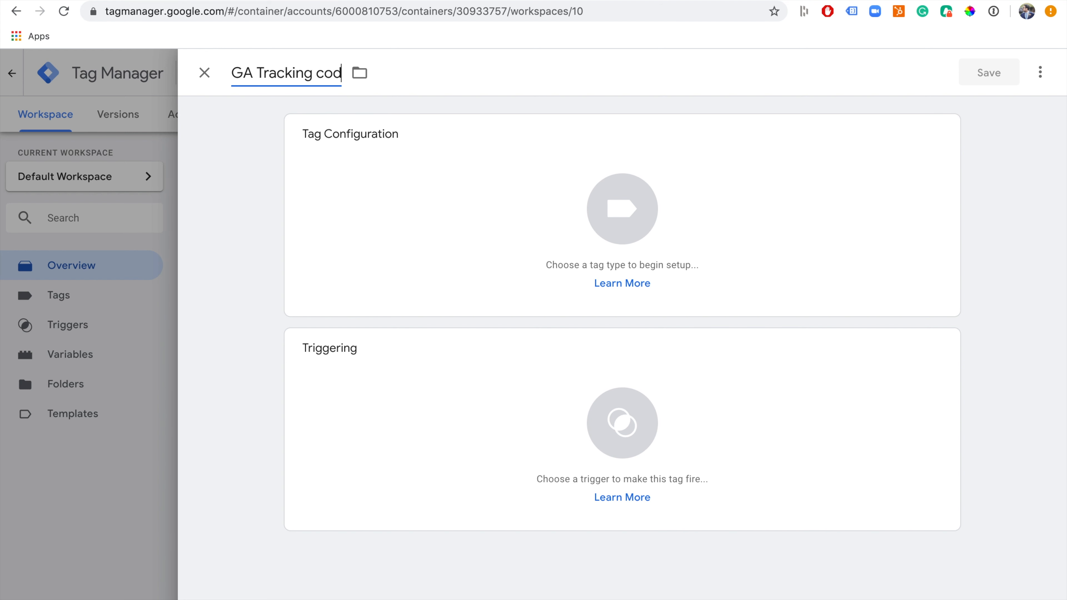
Set the tag type to Custom HTML and paste the copied Global Site Tag snippet as its HTML
left_click(364, 171)
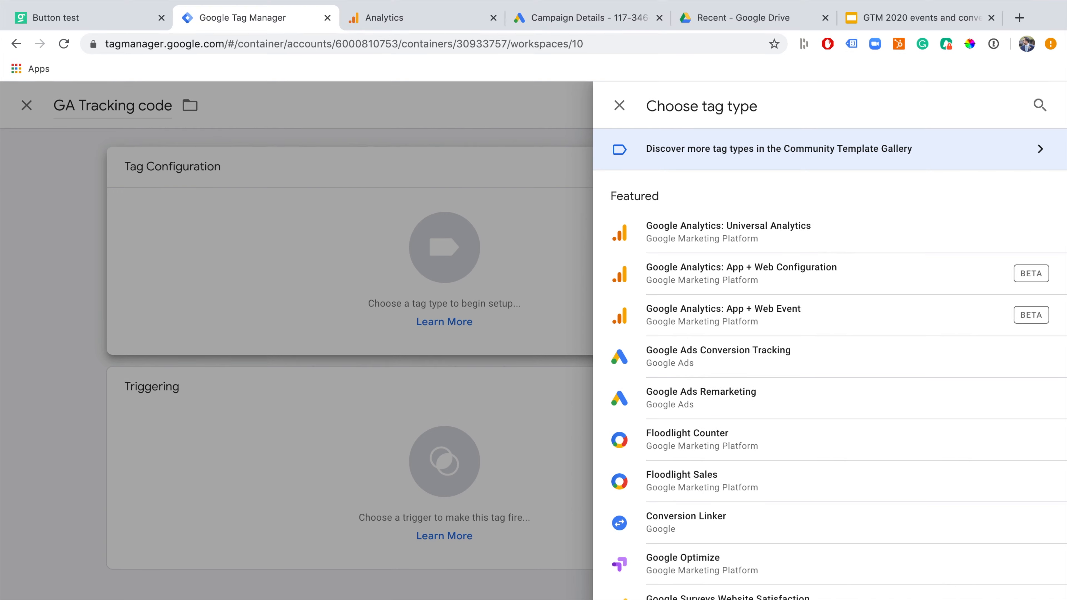
scroll(724, 397, "down", 4)
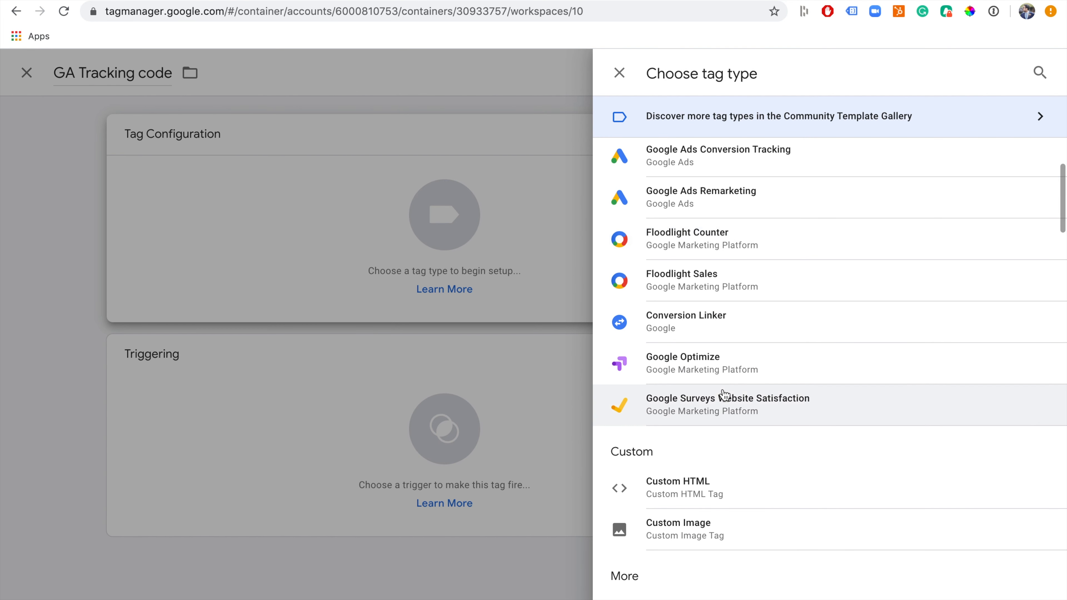
left_click(689, 484)
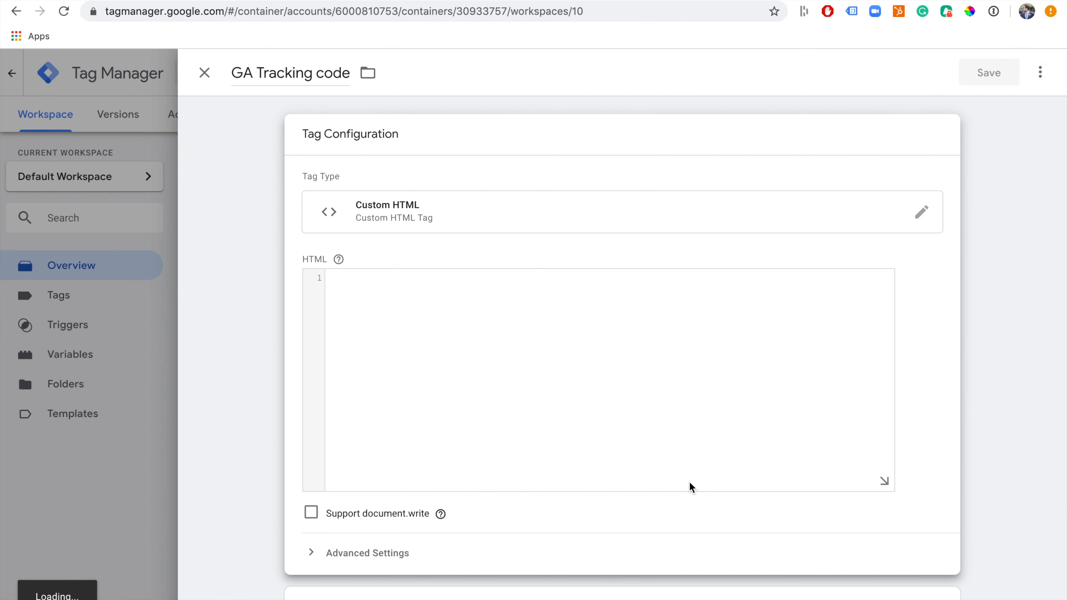
key("ctrl+v")
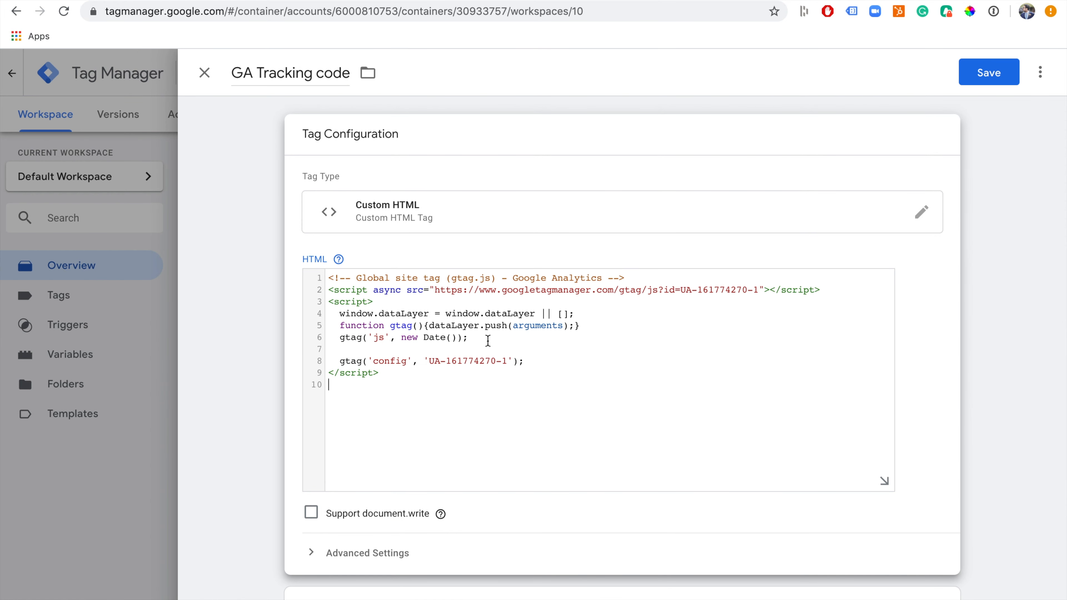
Assign the All Pages page view trigger to the GA Tracking code tag and save the tag
scroll(488, 340, "down", 4)
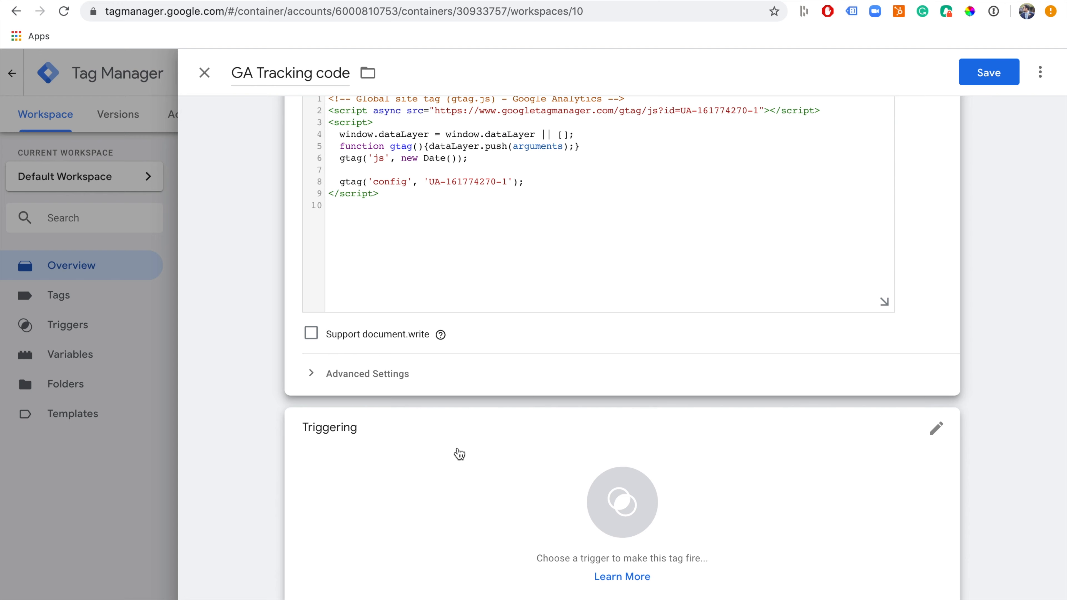
left_click(444, 478)
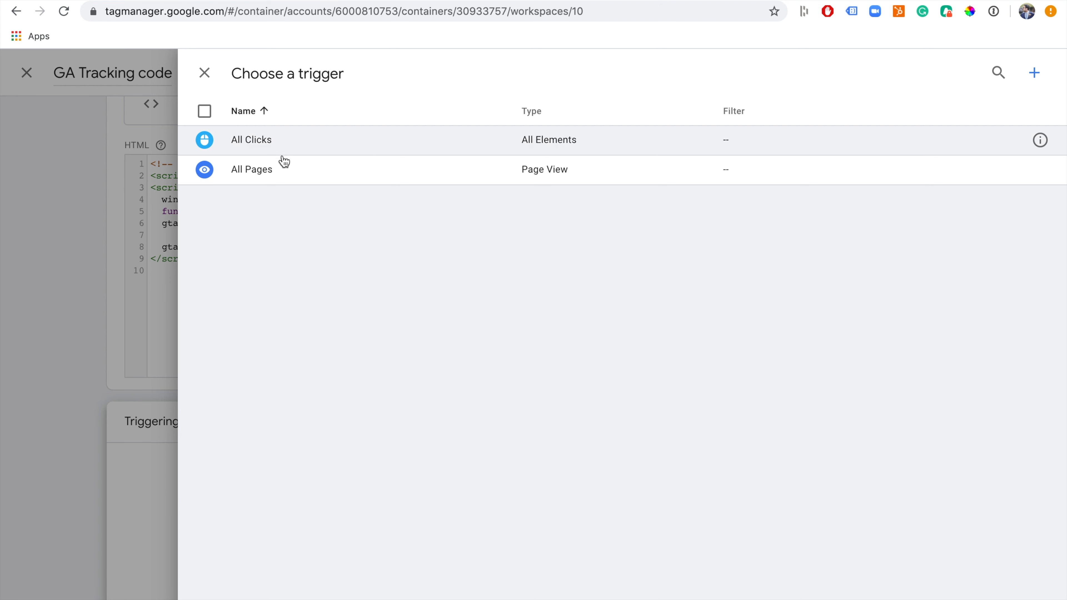
left_click(277, 171)
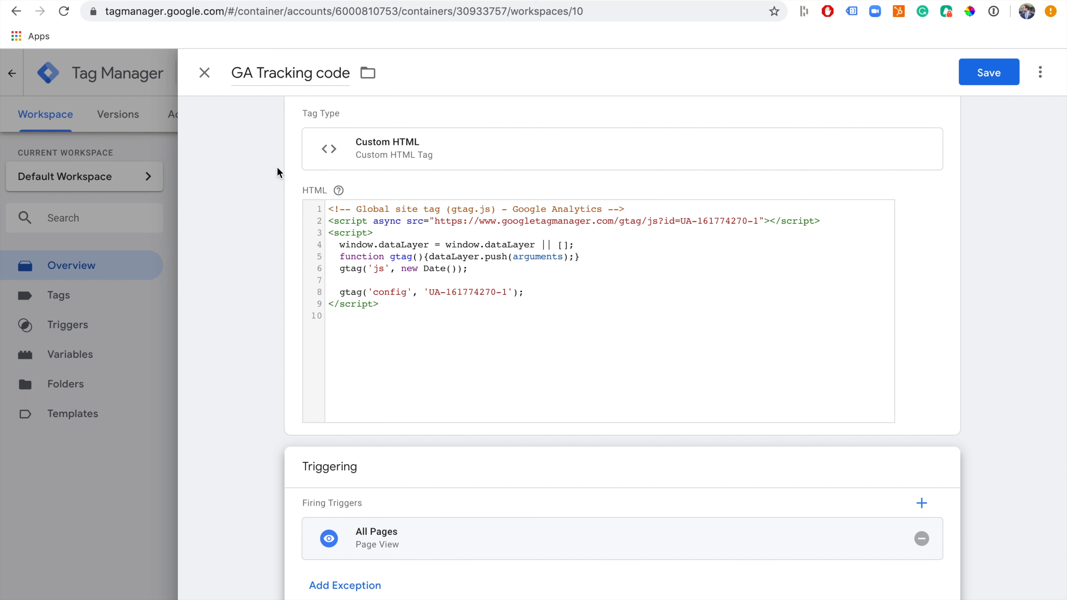
left_click(976, 73)
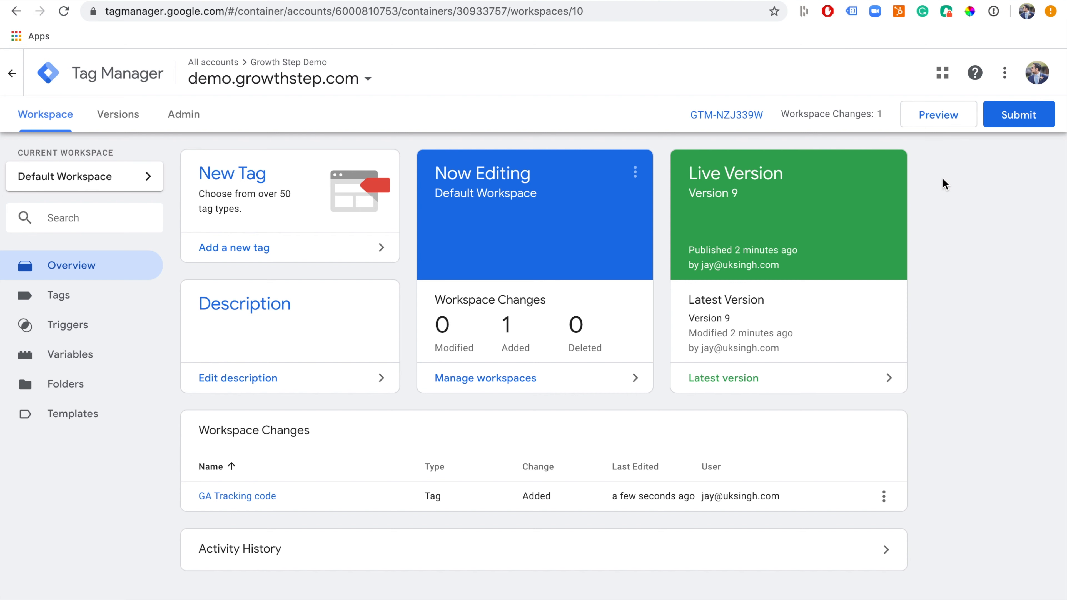
Start submitting the workspace changes and name the version "GA tracking code added"
left_click(1018, 116)
left_click(428, 246)
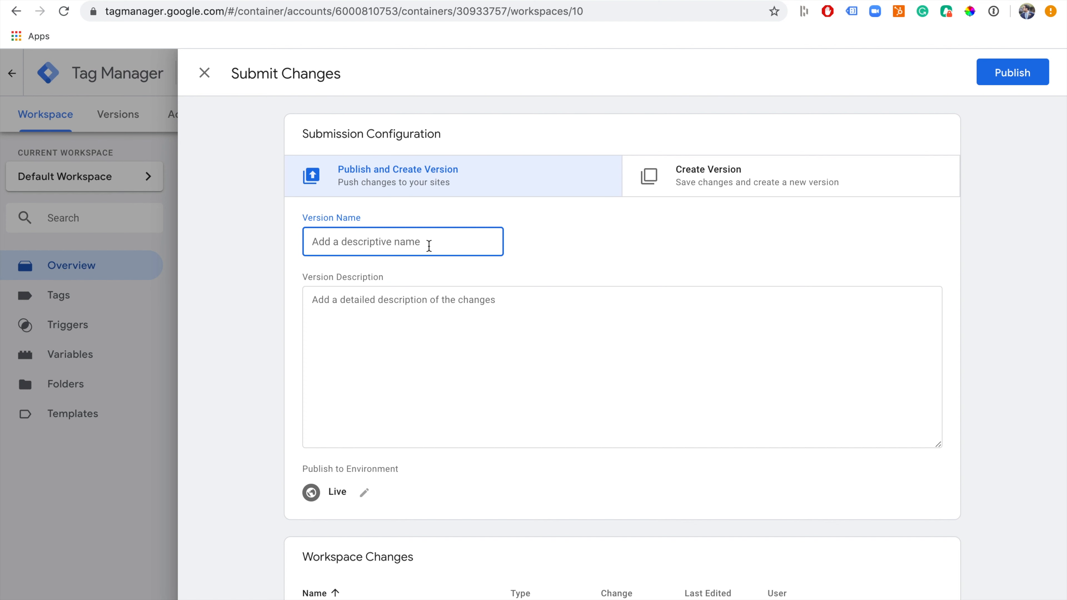
type("Ga tr")
key("BackSpace")
key("BackSpace")
key("BackSpace")
key("BackSpace")
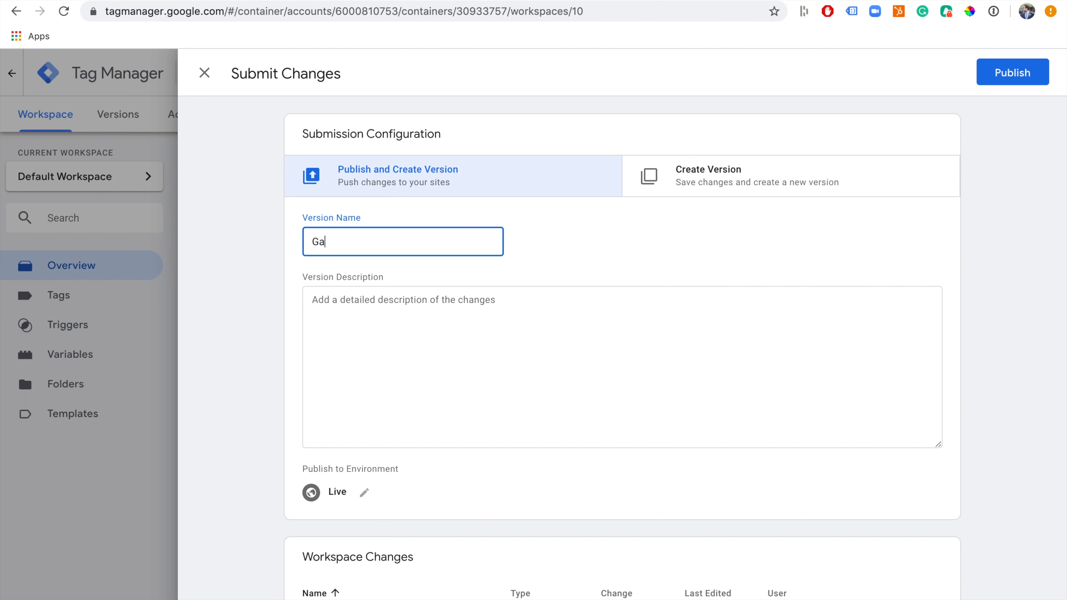
type("A tracking code added")
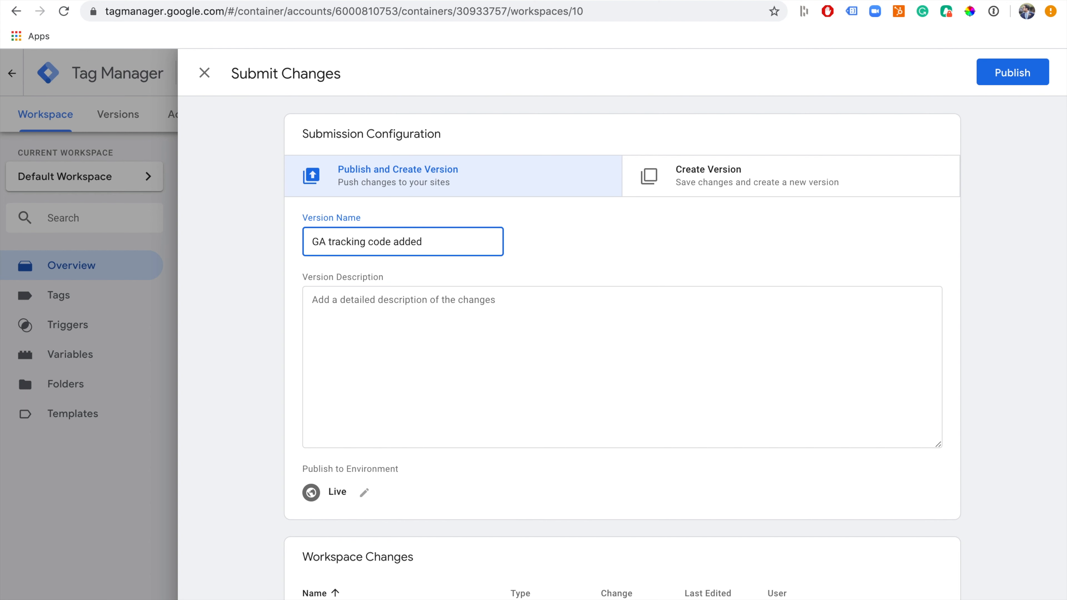
Copy the version name into the version description and publish the version to the Live environment
key("ctrl+a")
key("ctrl+c")
left_click(399, 365)
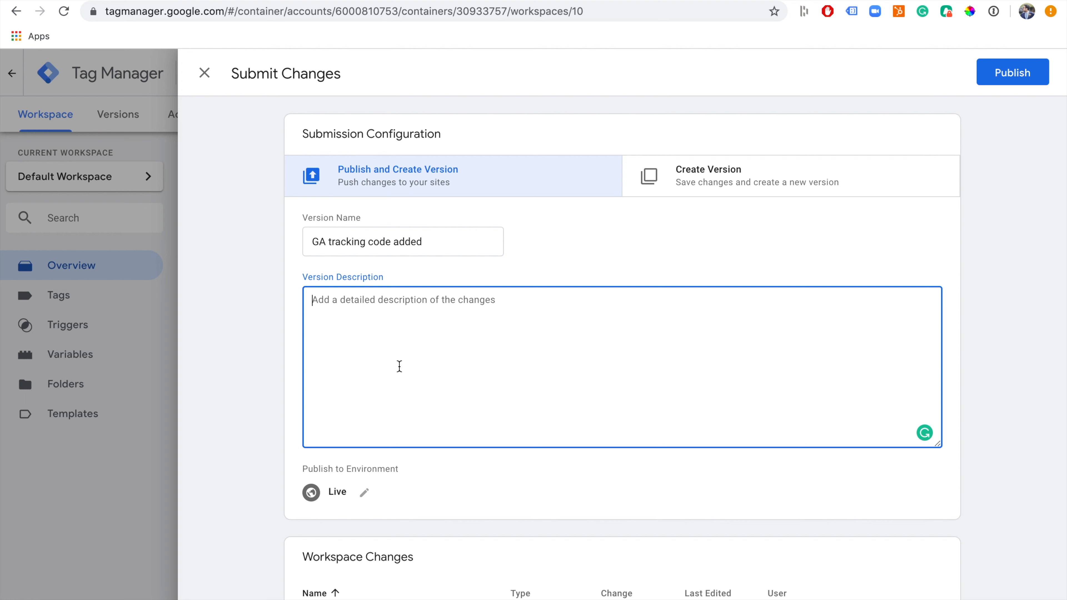
key("ctrl+v")
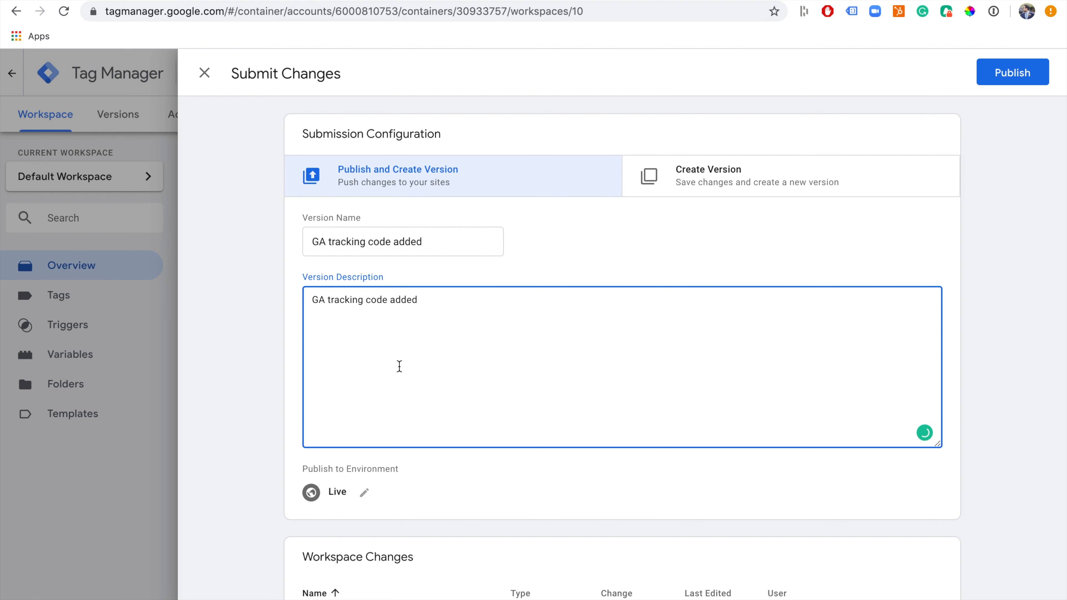
left_click(1005, 77)
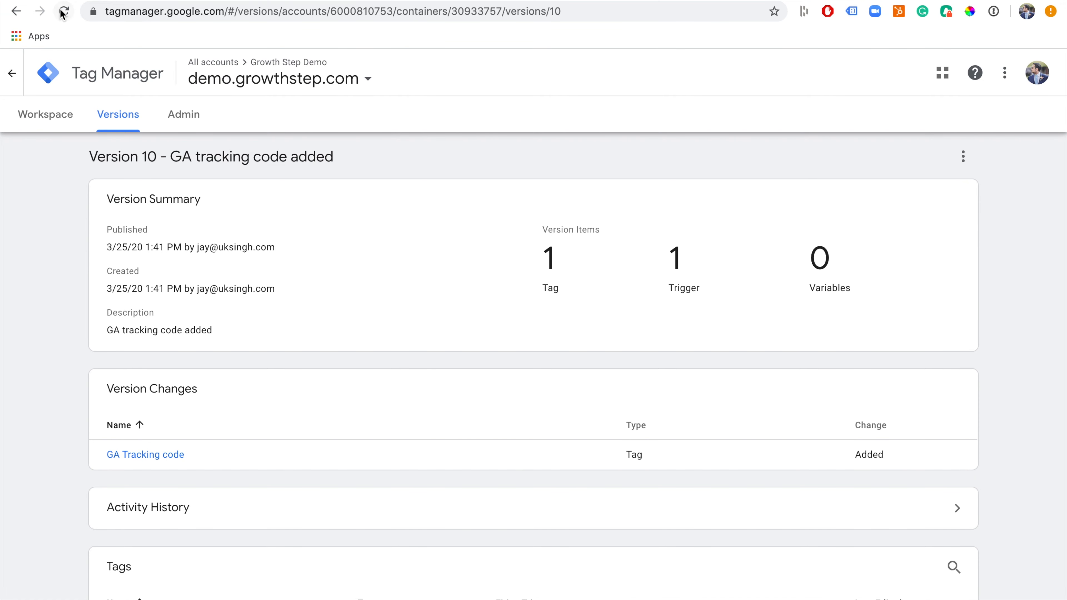
Switch to the Button test page and reload growthstep.webflow.io/button-test with the published tag
left_click(66, 0)
left_click(267, 10)
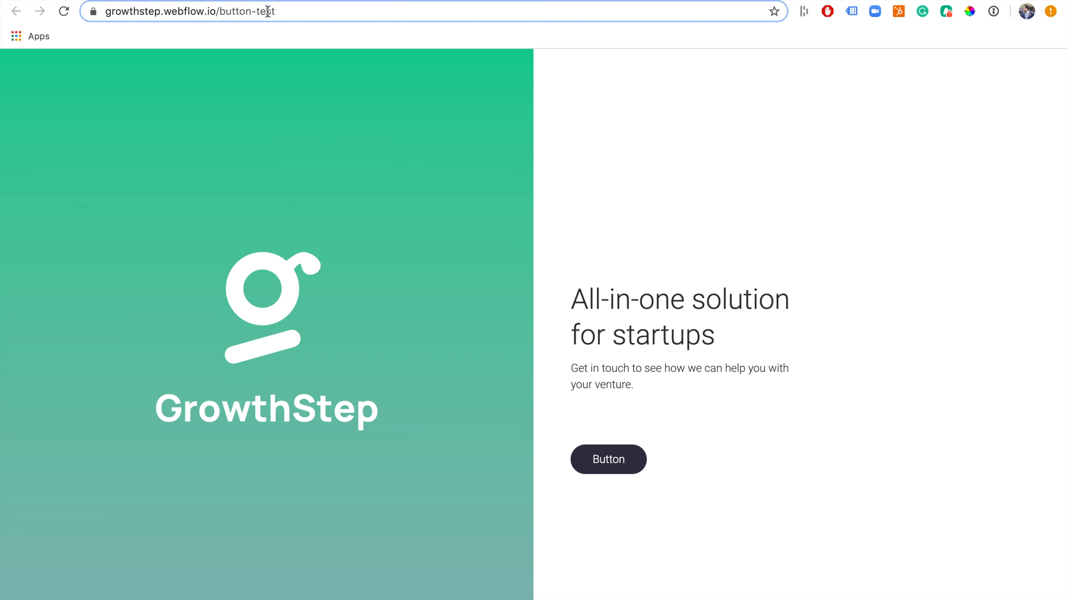
key("Return")
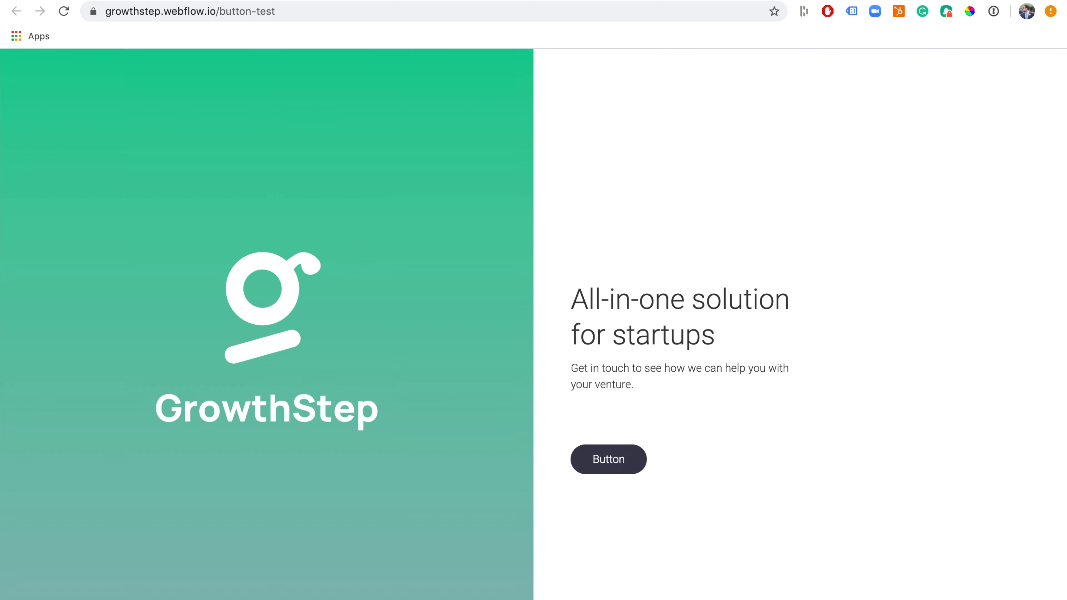
Open the Realtime Overview report in Google Analytics and examine the active users and pageviews per minute
left_click(305, 1)
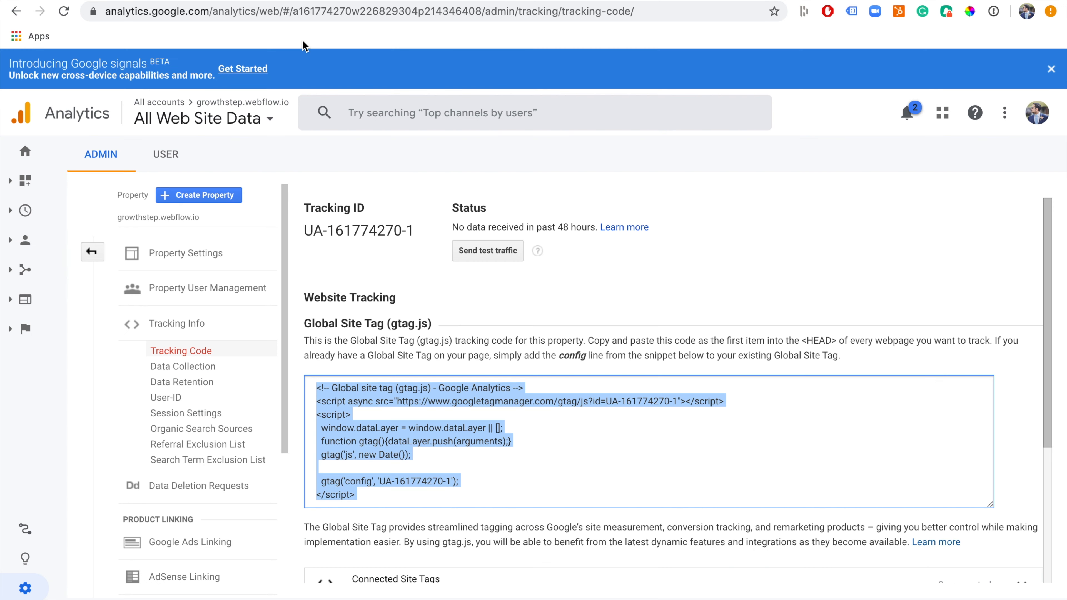
left_click(24, 212)
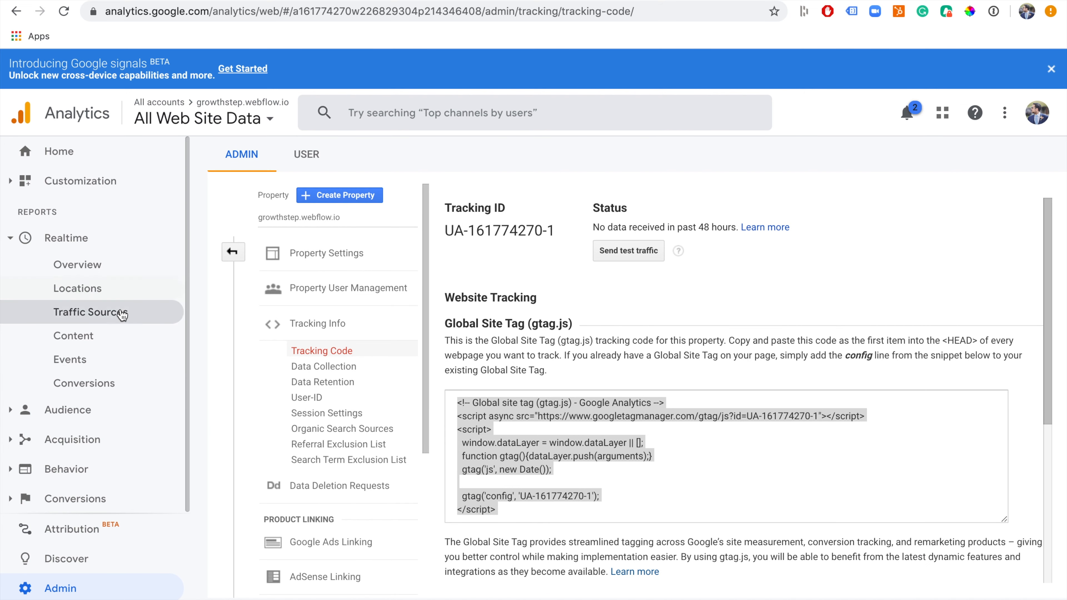
left_click(116, 274)
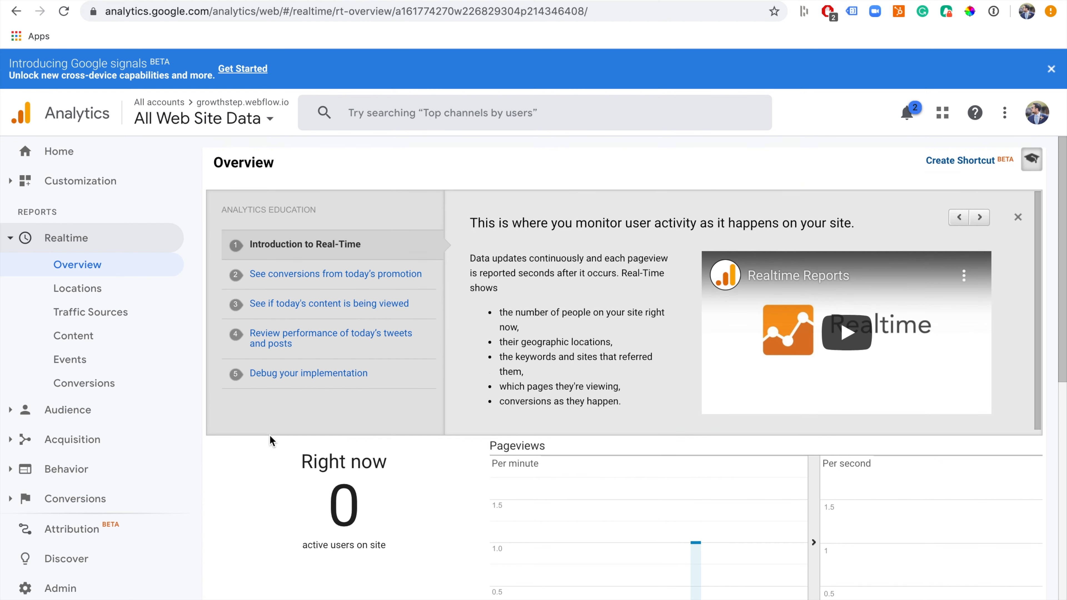
scroll(270, 437, "down", 3)
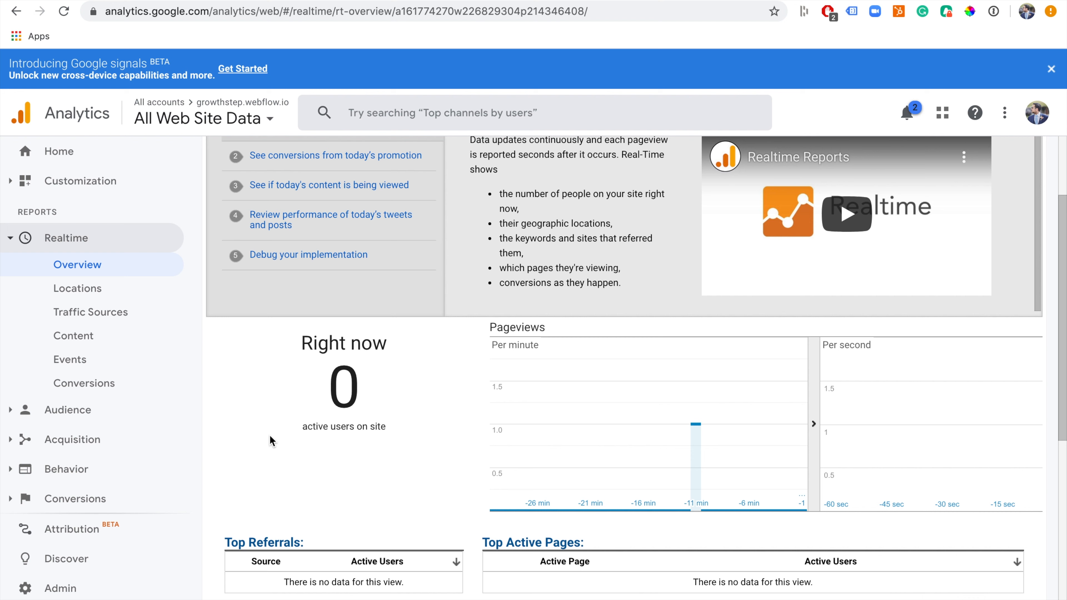
mouse_move(694, 455)
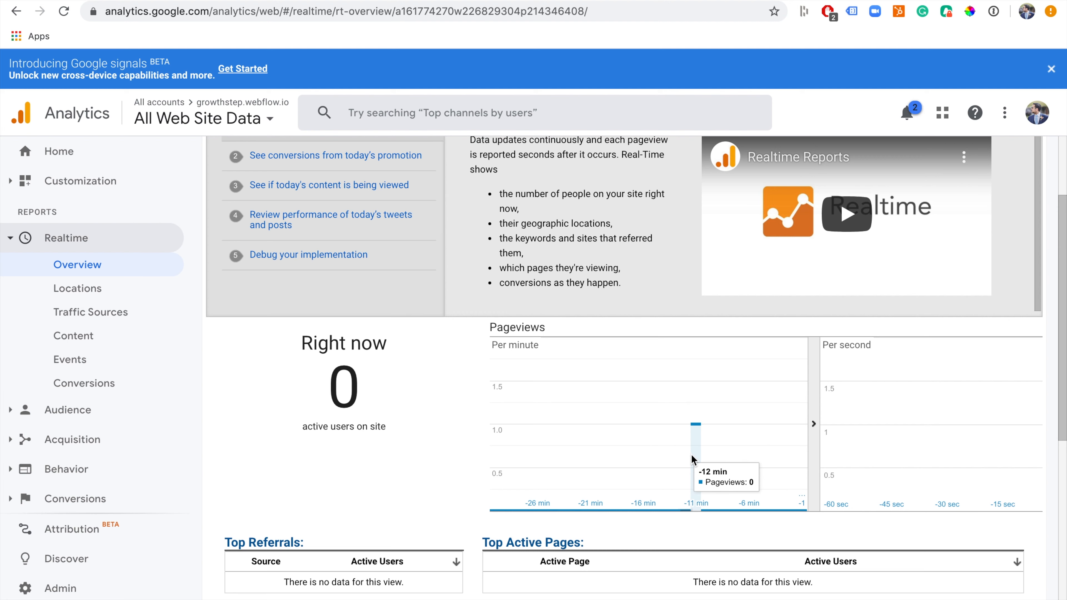
scroll(691, 454, "down", 2)
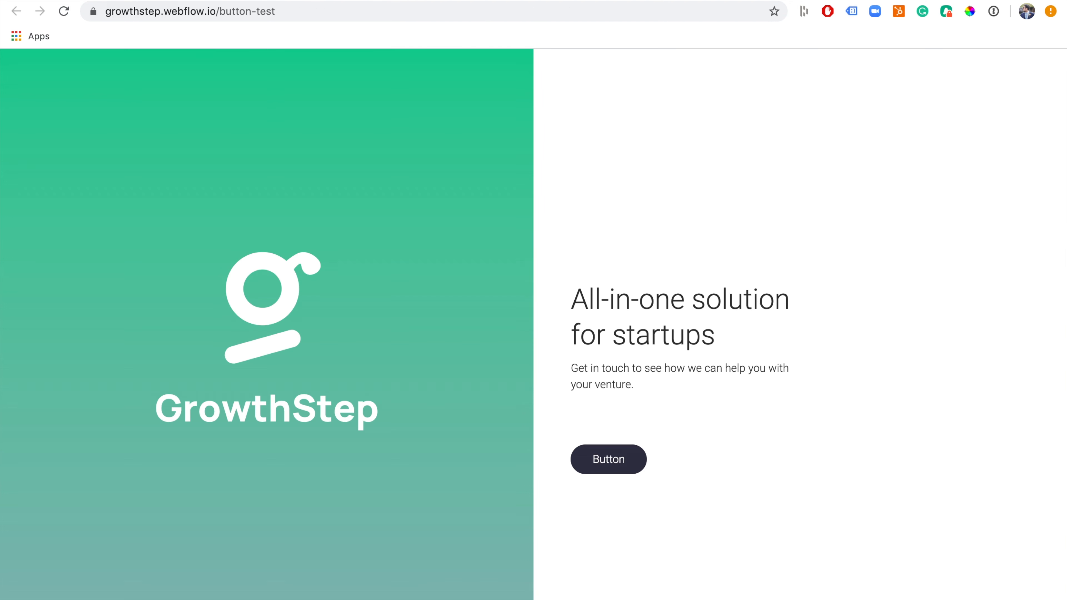
Revisit the button-test page and recheck the Realtime Overview for active users, referrals, active pages and locations
left_click(220, 13)
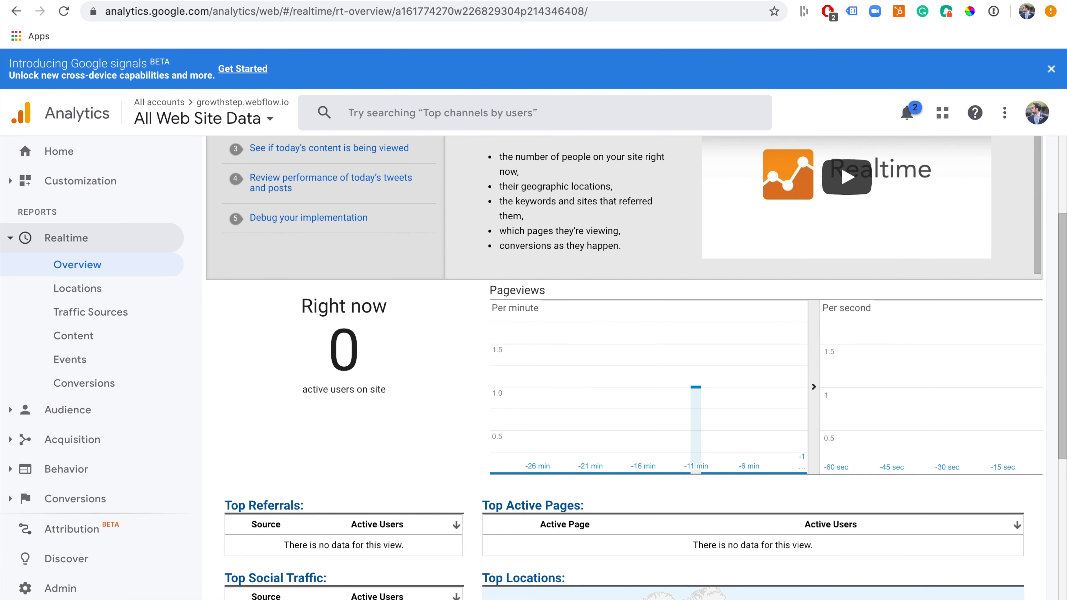
scroll(448, 414, "down", 2)
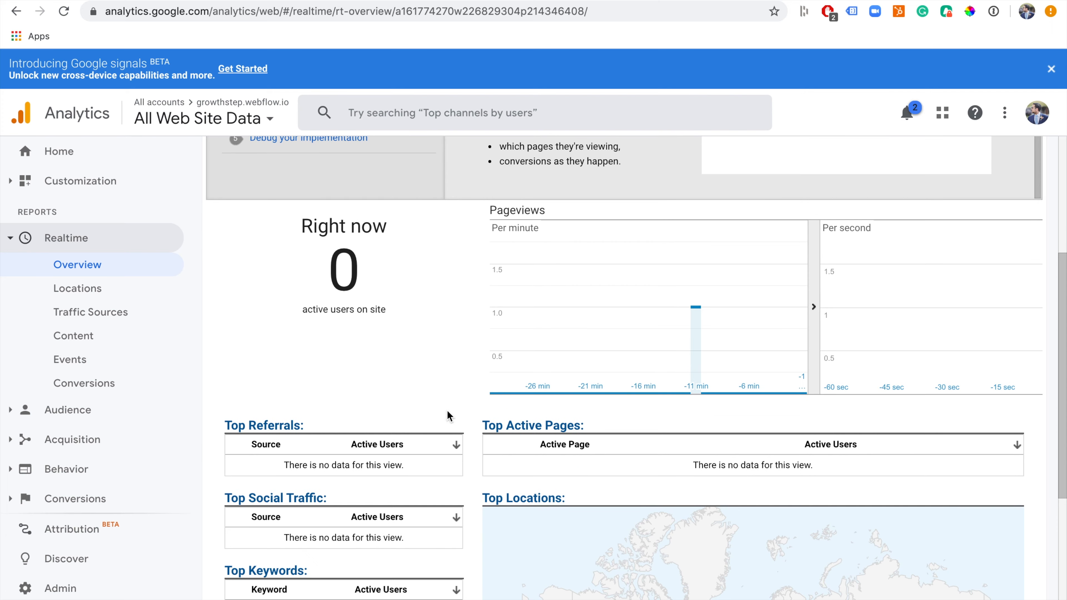
scroll(448, 416, "down", 5)
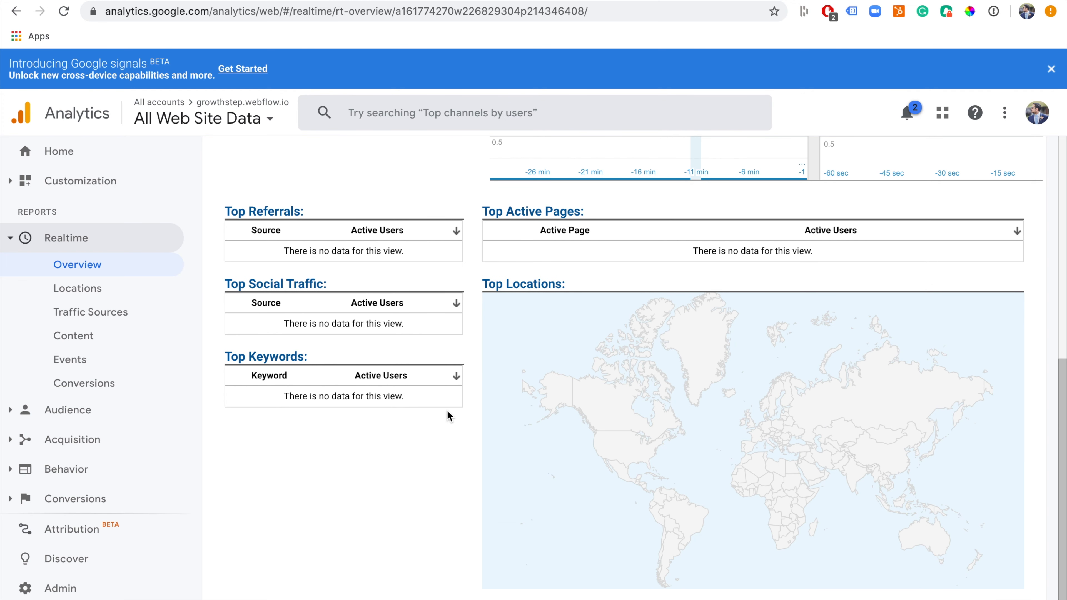
Review the active users and pageviews per minute in the Realtime Overview and return to the demo.growthstep.com workspace in Tag Manager
scroll(447, 414, "up", 3)
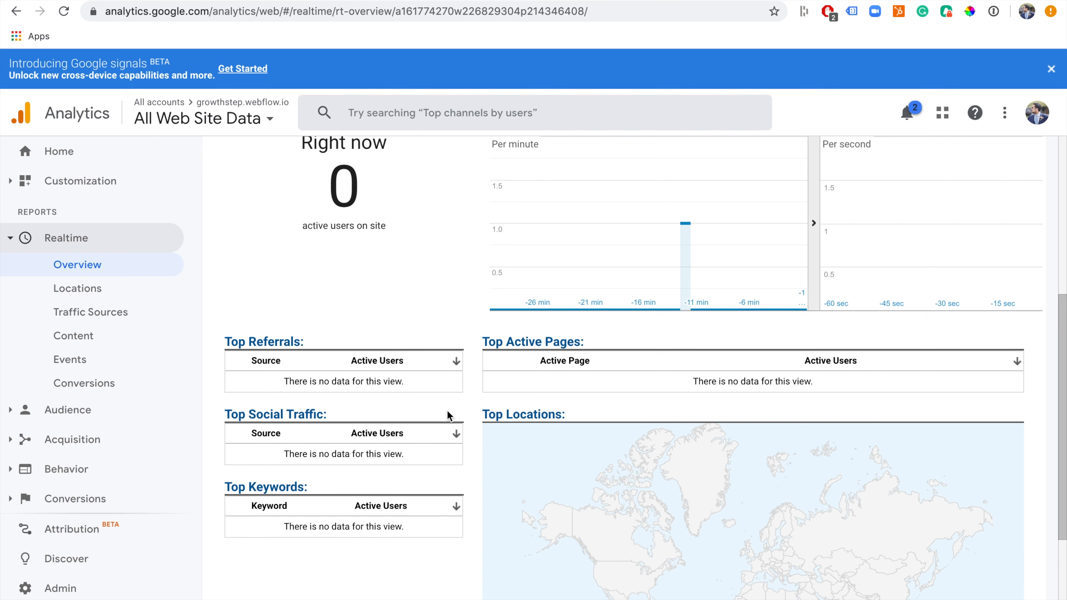
scroll(447, 409, "up", 2)
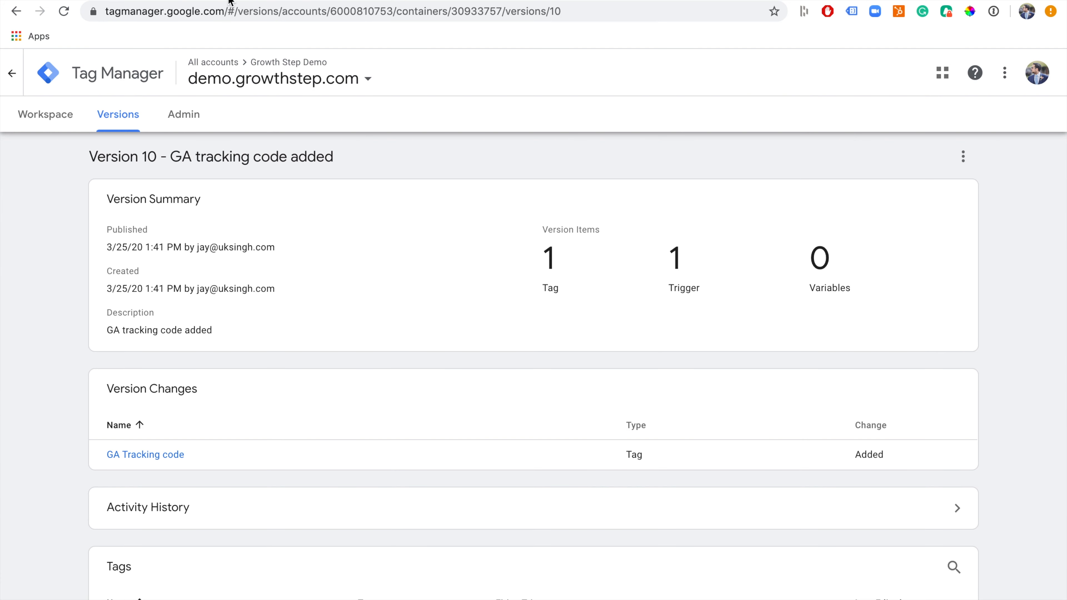
left_click(43, 122)
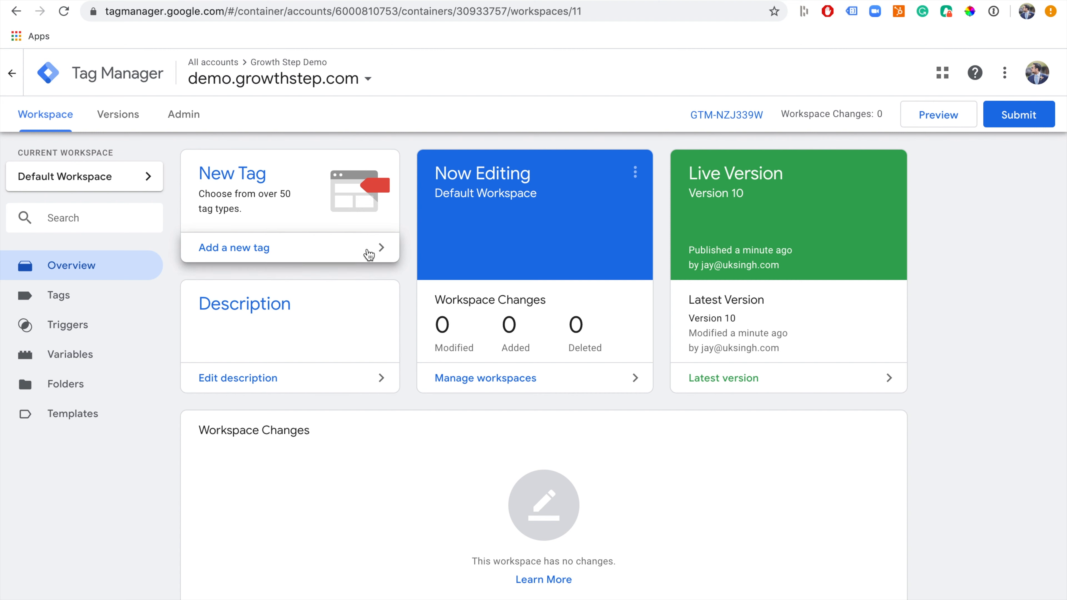
Switch between the button-test page and the Google Analytics Realtime Overview to recheck the active users and pageviews
left_click(137, 0)
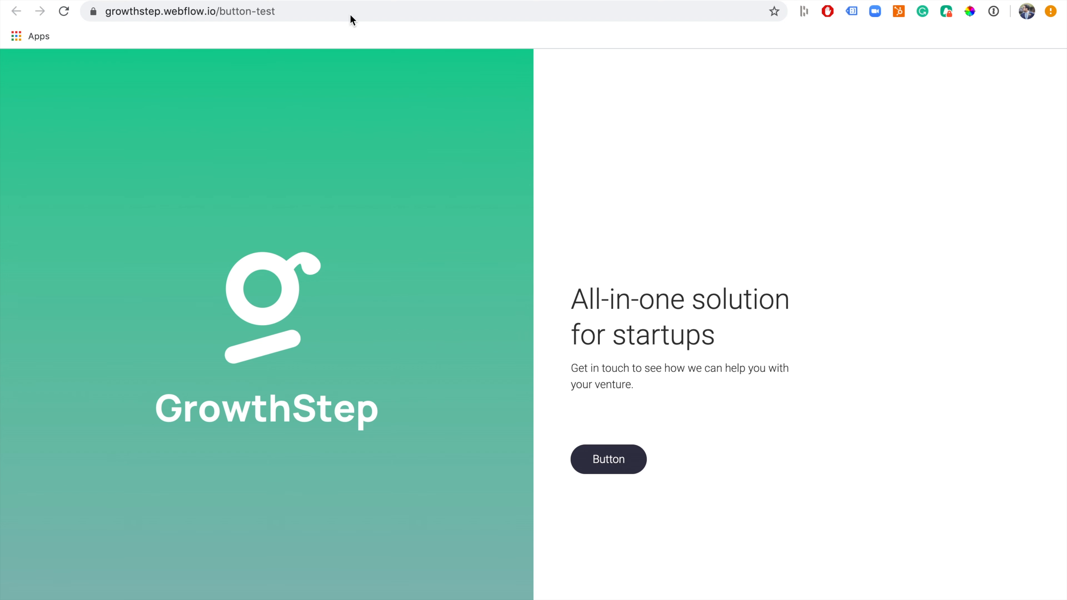
key("ctrl+Tab")
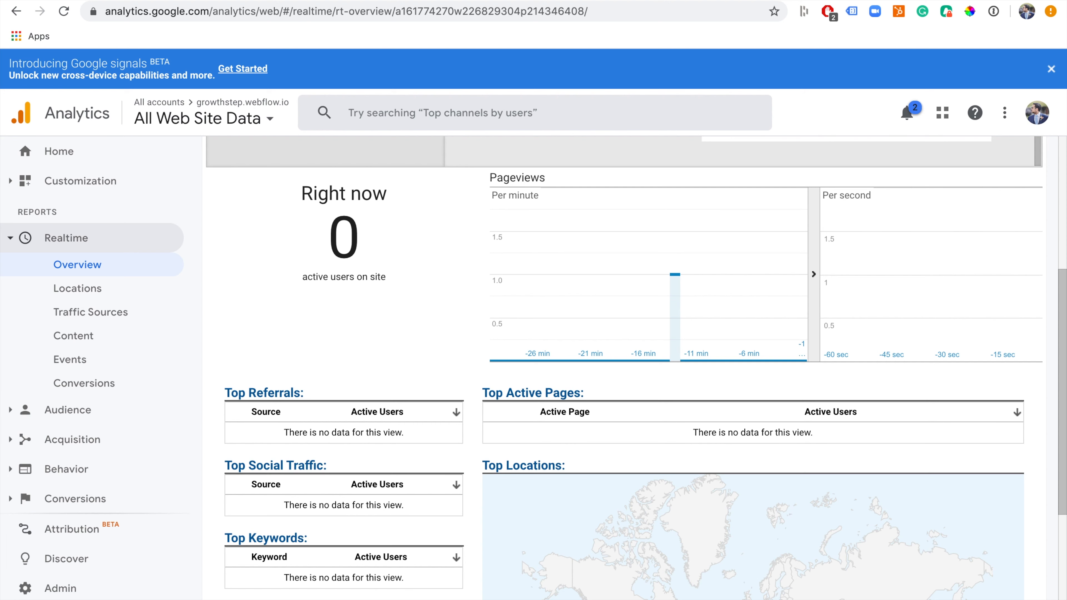
scroll(393, 270, "up", 3)
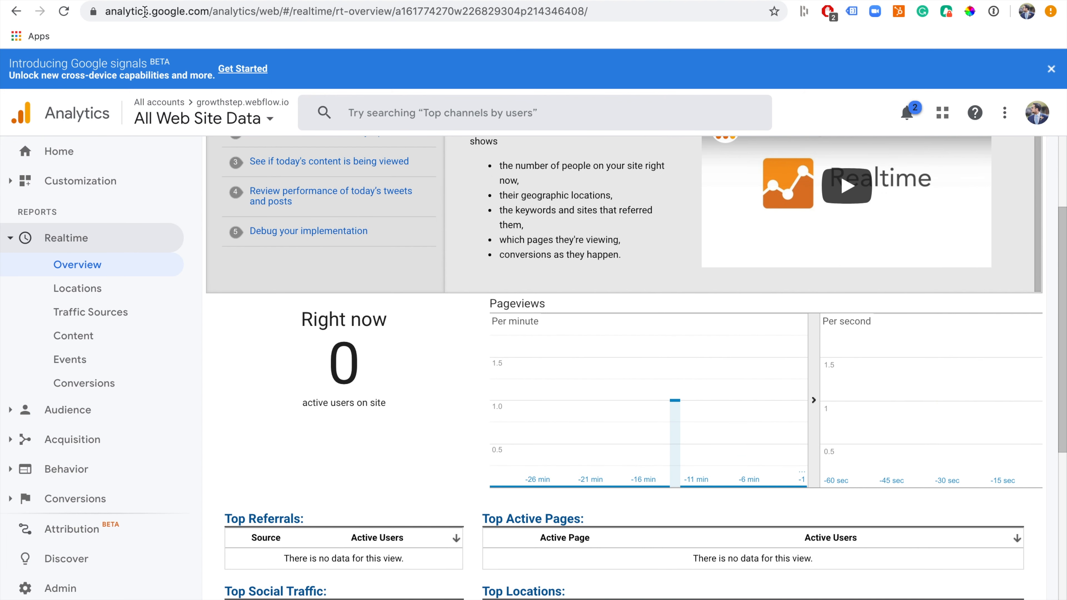
key("ctrl+Tab")
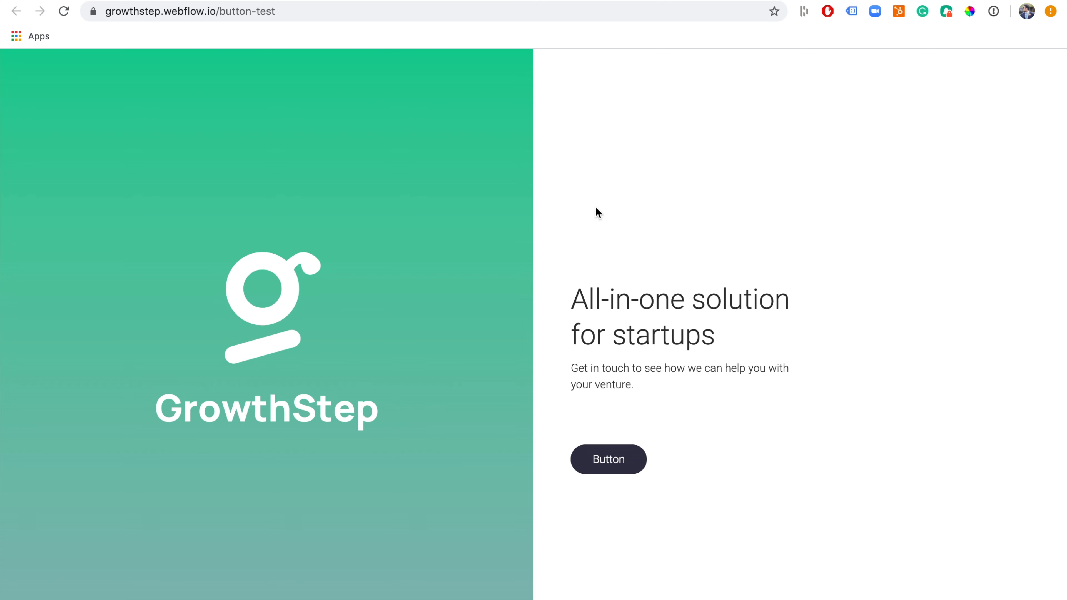
scroll(599, 212, "down", 1)
In Tag Manager, enable the built-in variables Click Element, Click Classes, Click ID, Click Target, Click URL and Click Text
key("ctrl+Tab")
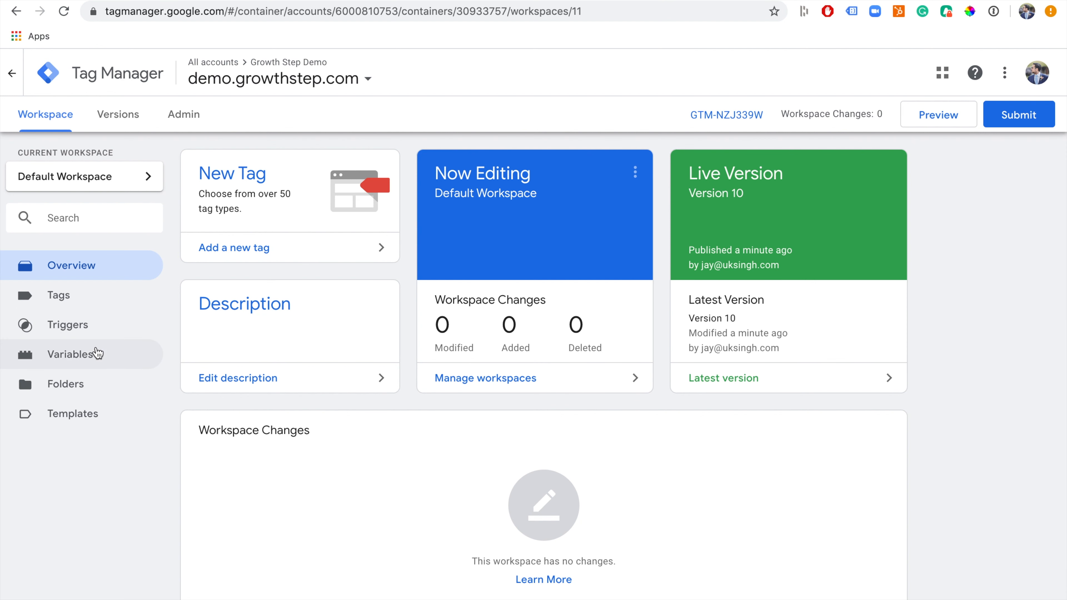
left_click(97, 356)
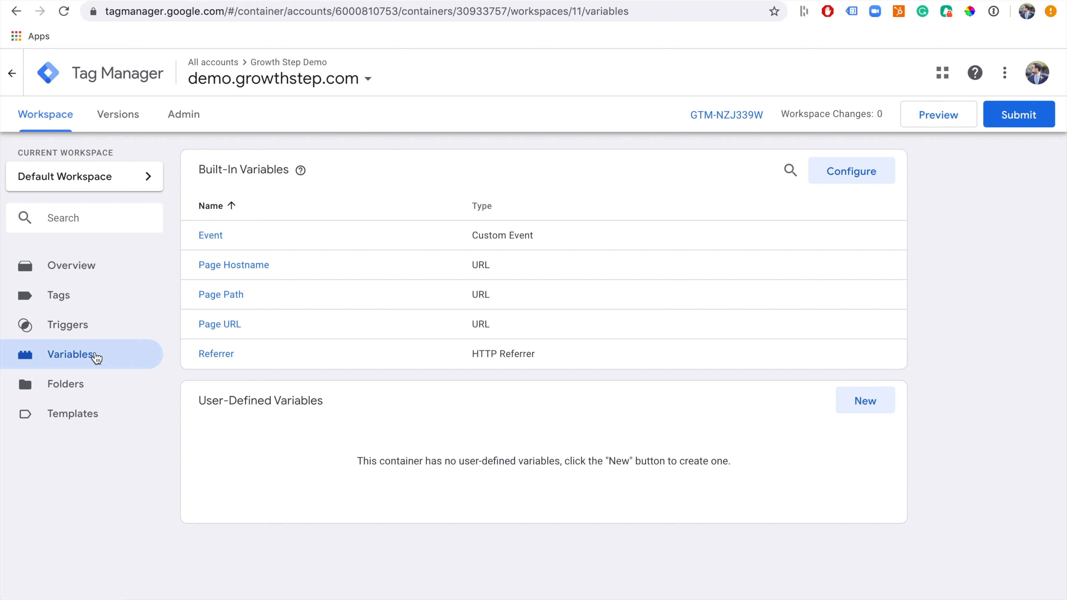
left_click(846, 176)
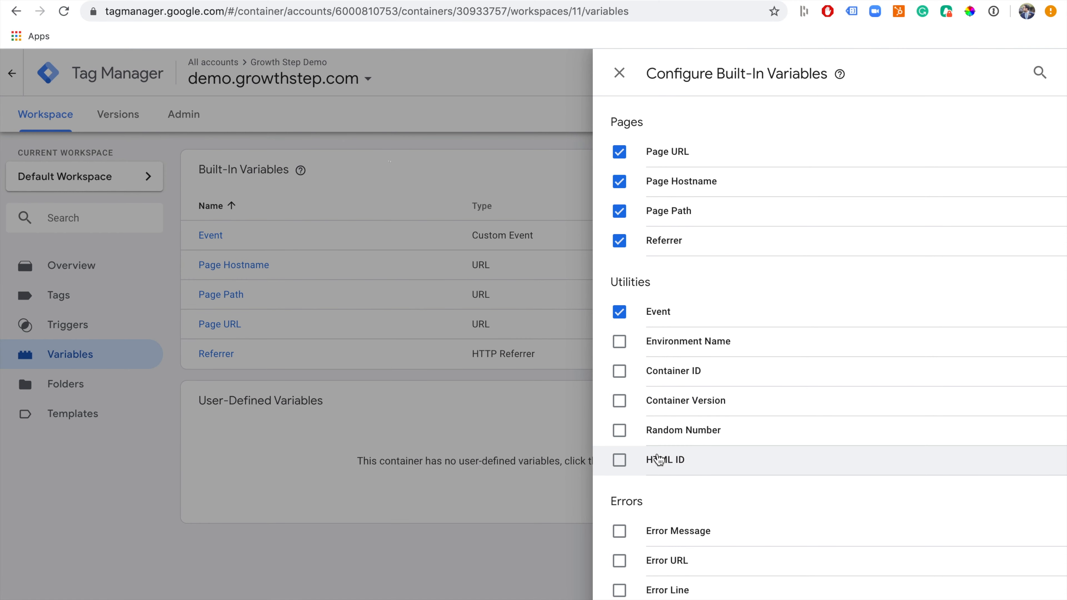
scroll(659, 460, "down", 6)
left_click(619, 415)
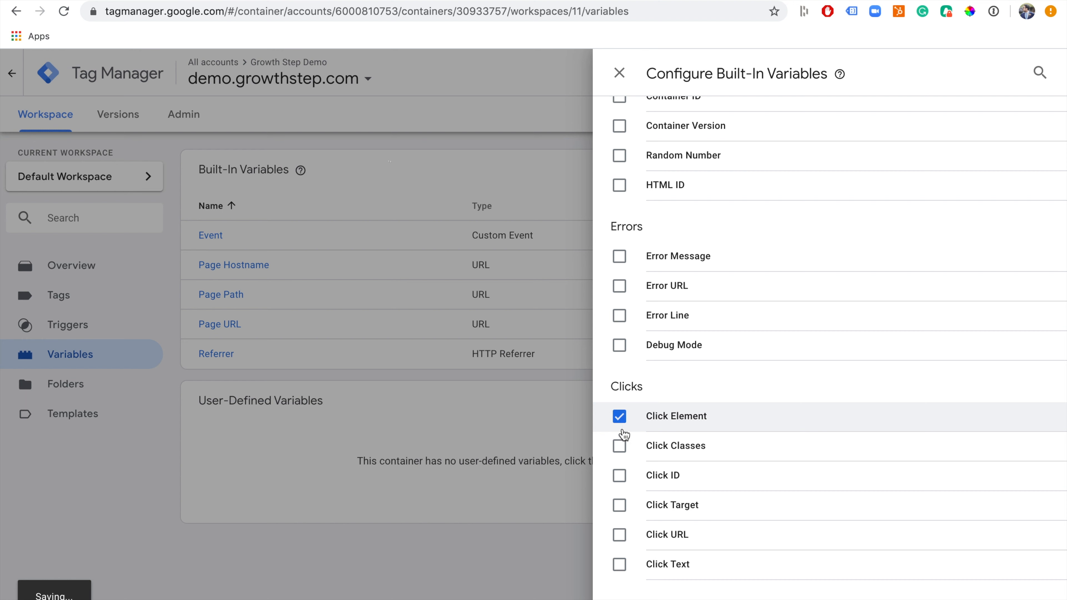
left_click(619, 445)
left_click(620, 475)
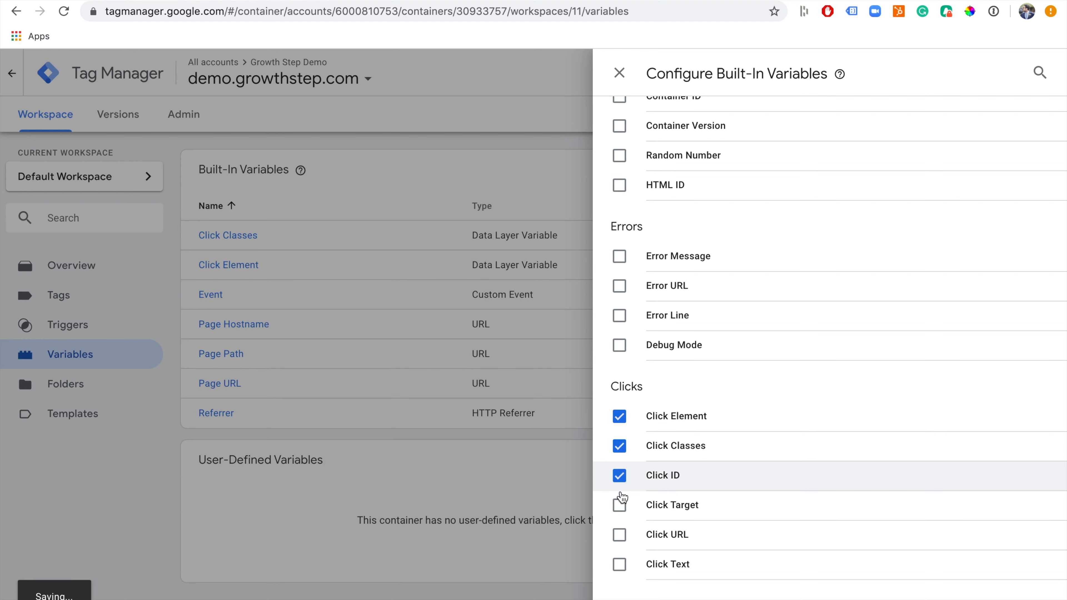
left_click(620, 506)
left_click(620, 535)
left_click(620, 565)
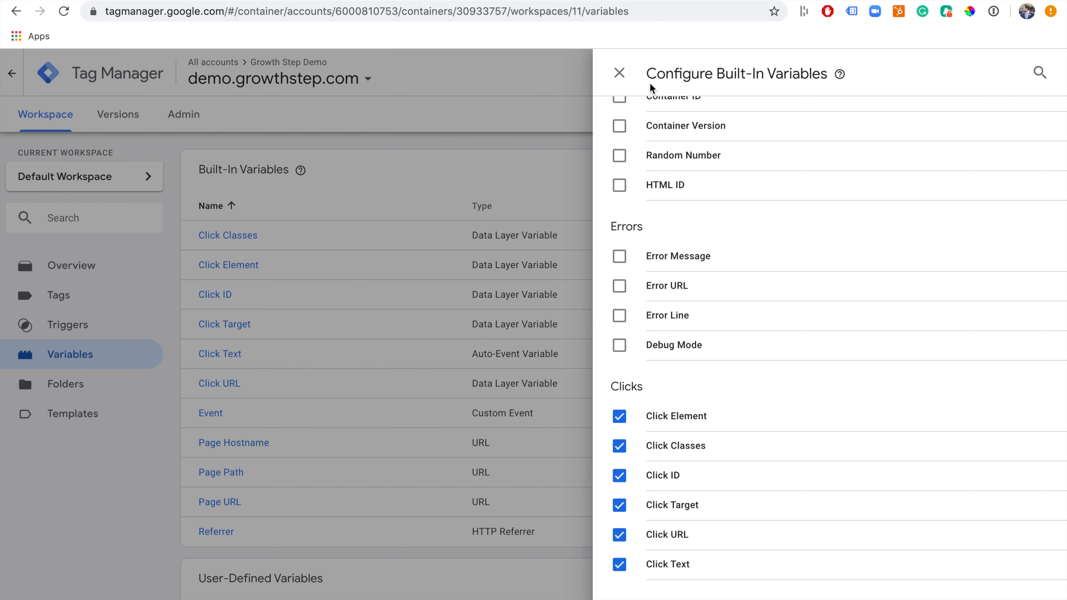
left_click(620, 75)
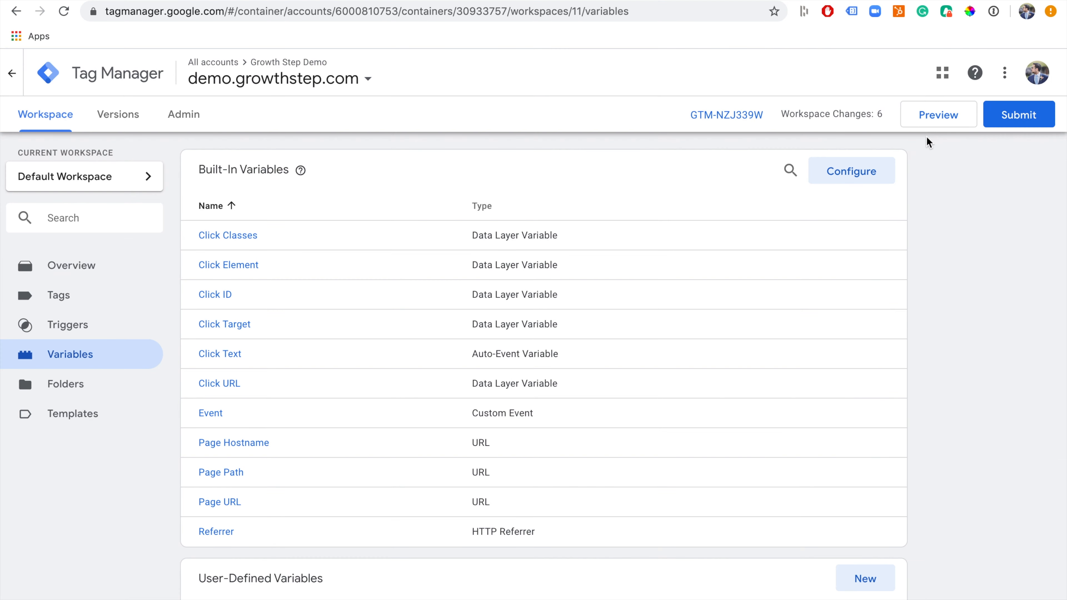
Delete the existing All Clicks trigger from the container
left_click(92, 328)
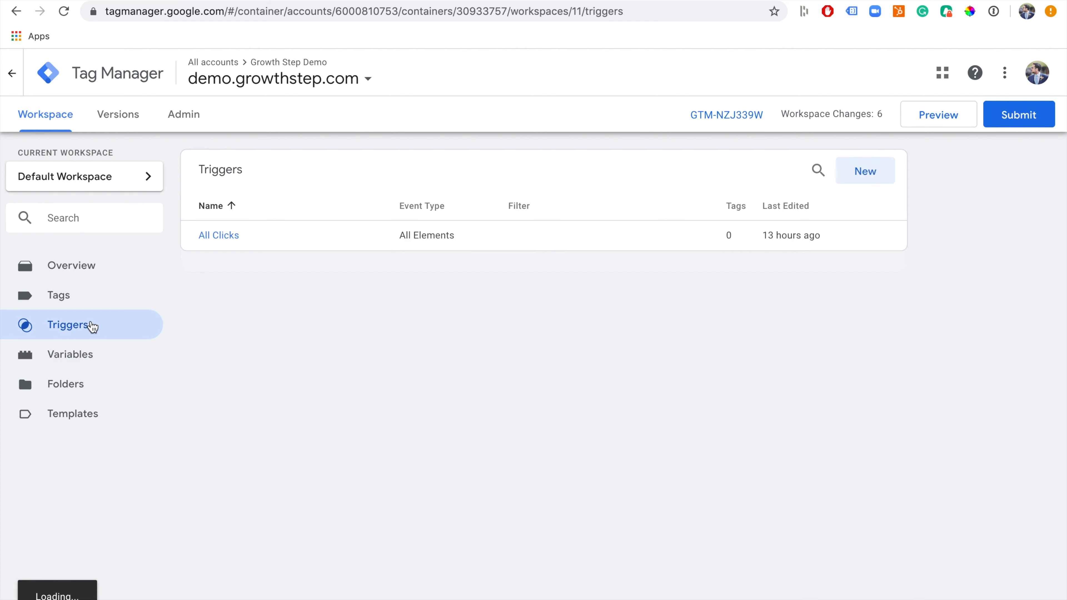
left_click(273, 242)
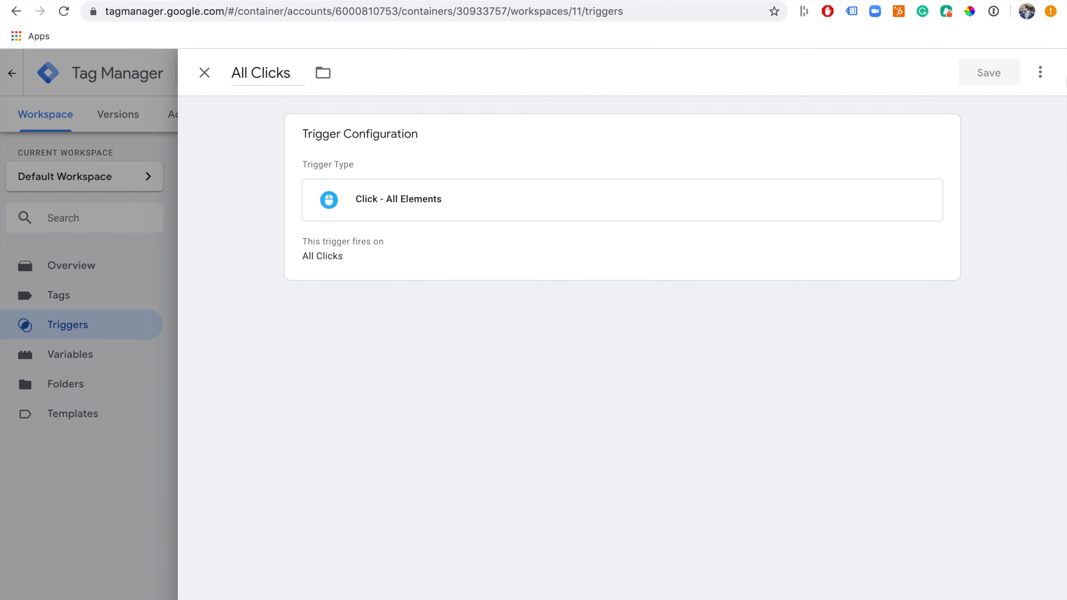
left_click(1041, 77)
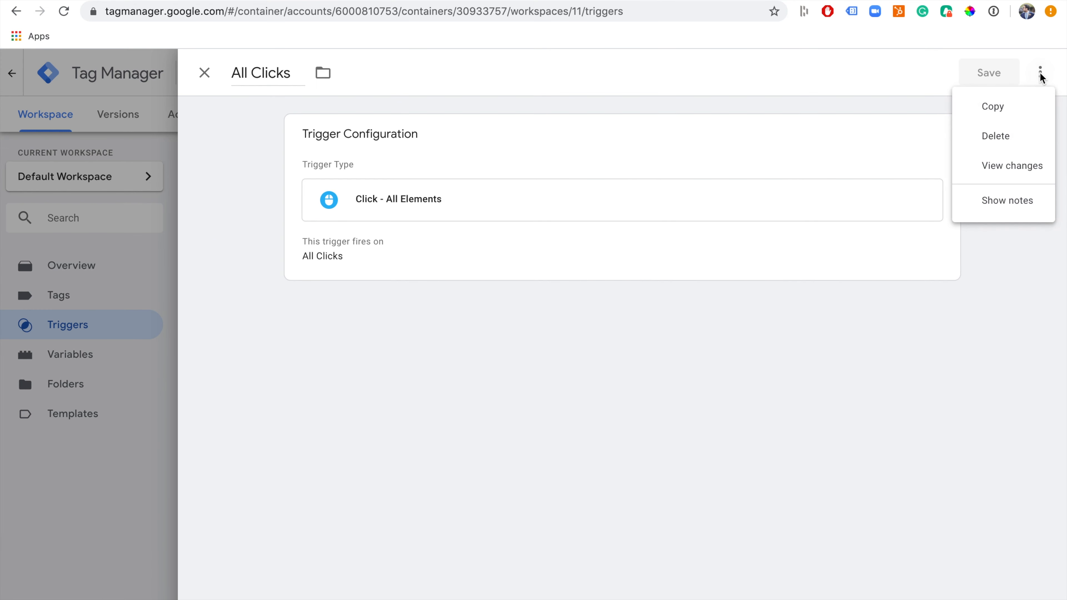
left_click(1003, 147)
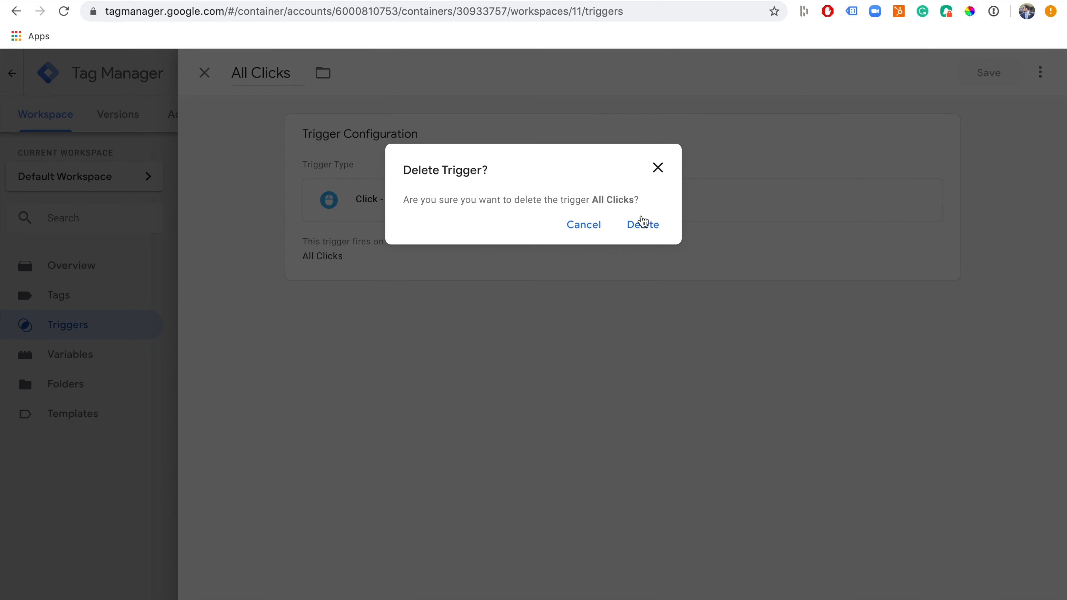
left_click(645, 236)
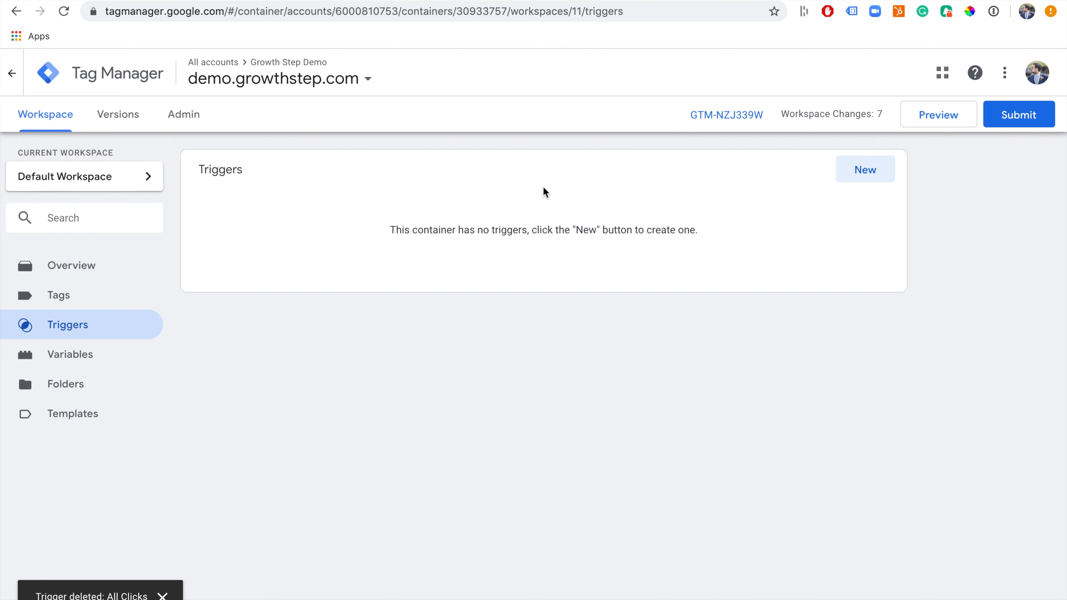
Create a new trigger and name it "All clicks website"
left_click(877, 171)
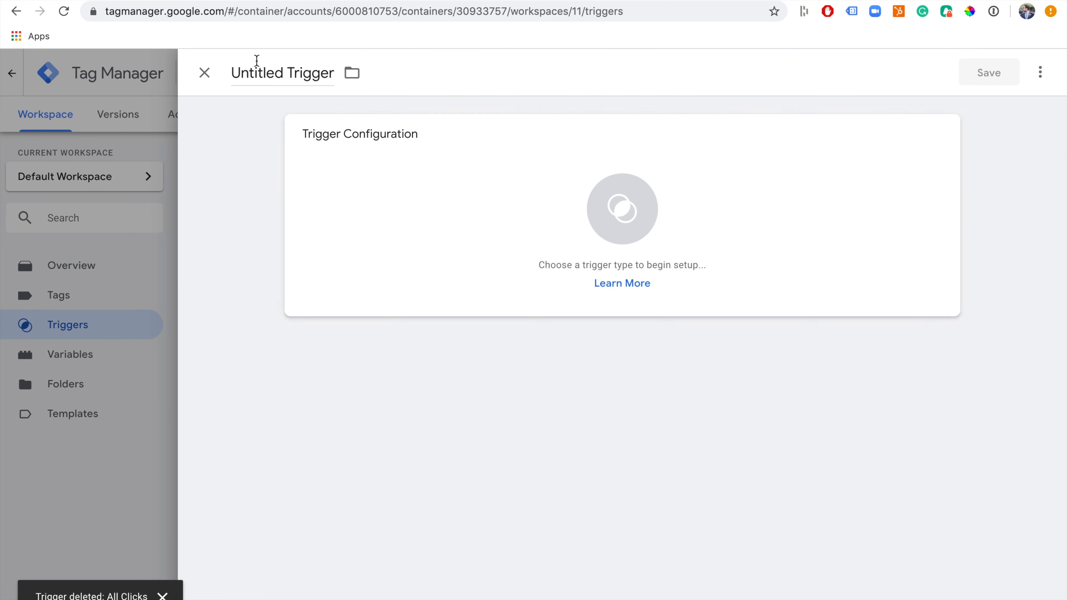
triple_click(263, 66)
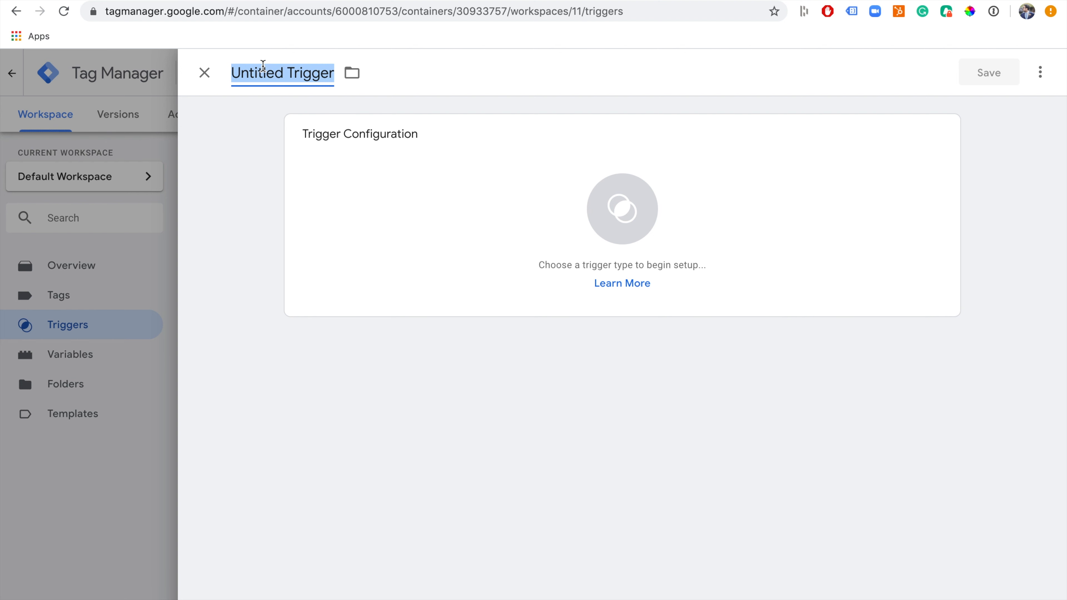
type("All clik")
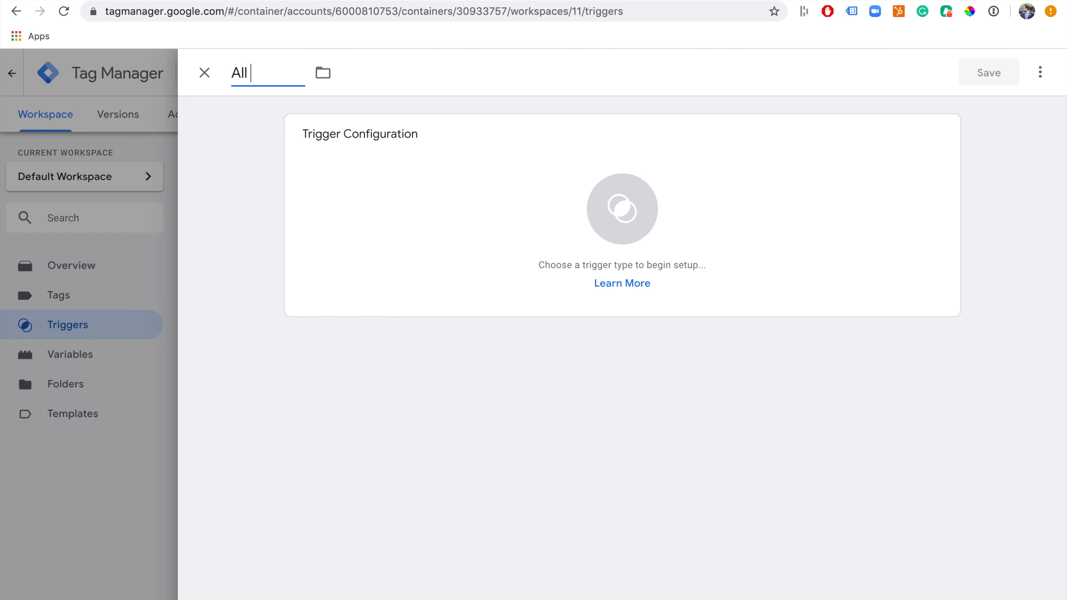
key("BackSpace")
type("cls we")
key("BackSpace")
key("BackSpace")
key("BackSpace")
key("BackSpace")
key("BackSpace")
key("BackSpace")
type("cks website")
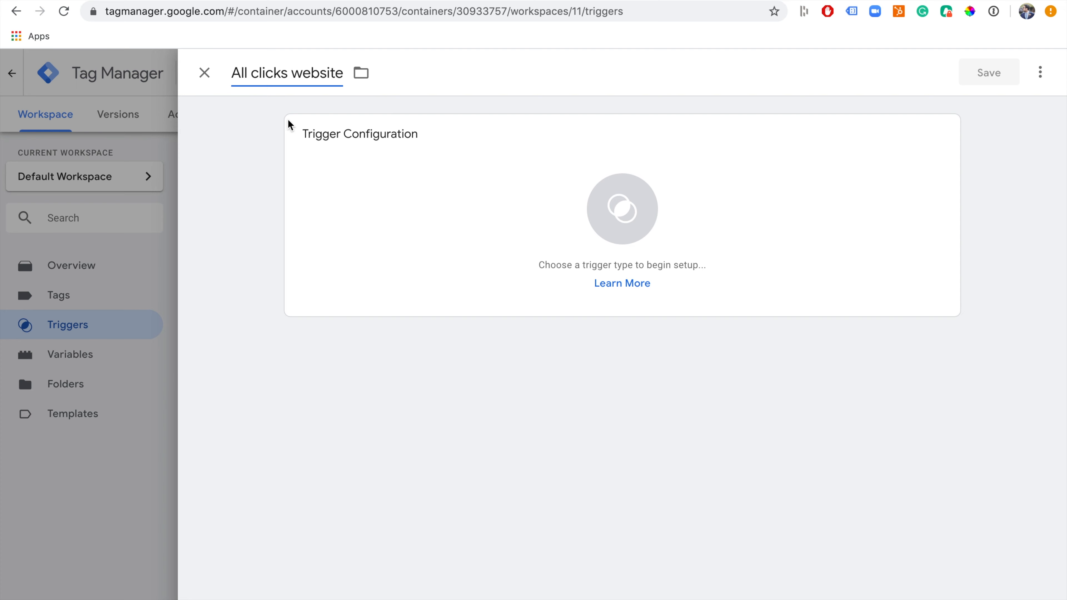
Set the trigger type to Click - All Elements, firing on All Clicks, and save the trigger
left_click(351, 184)
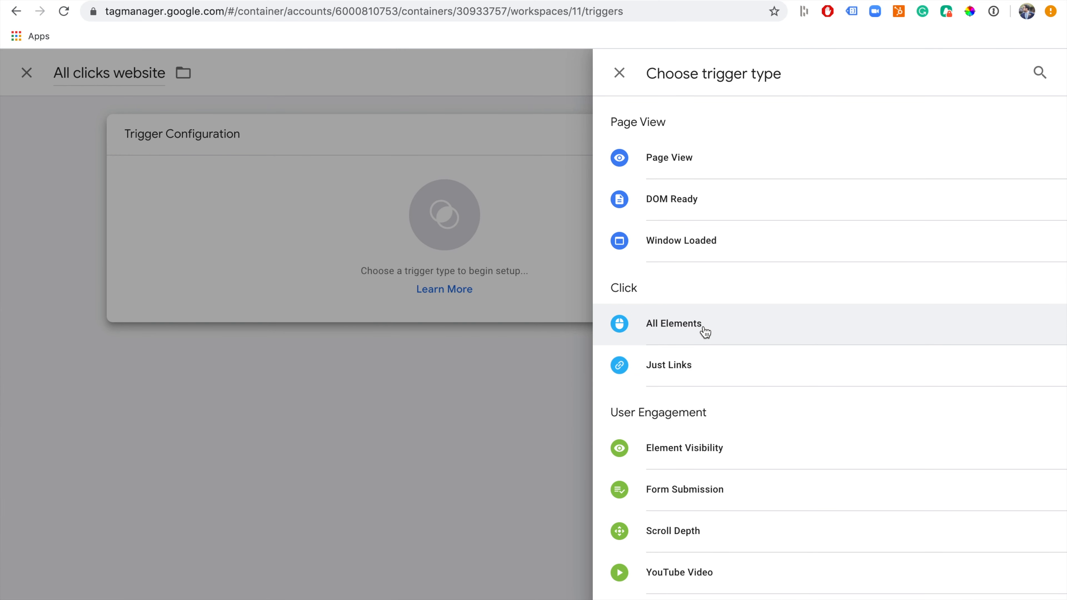
left_click(704, 332)
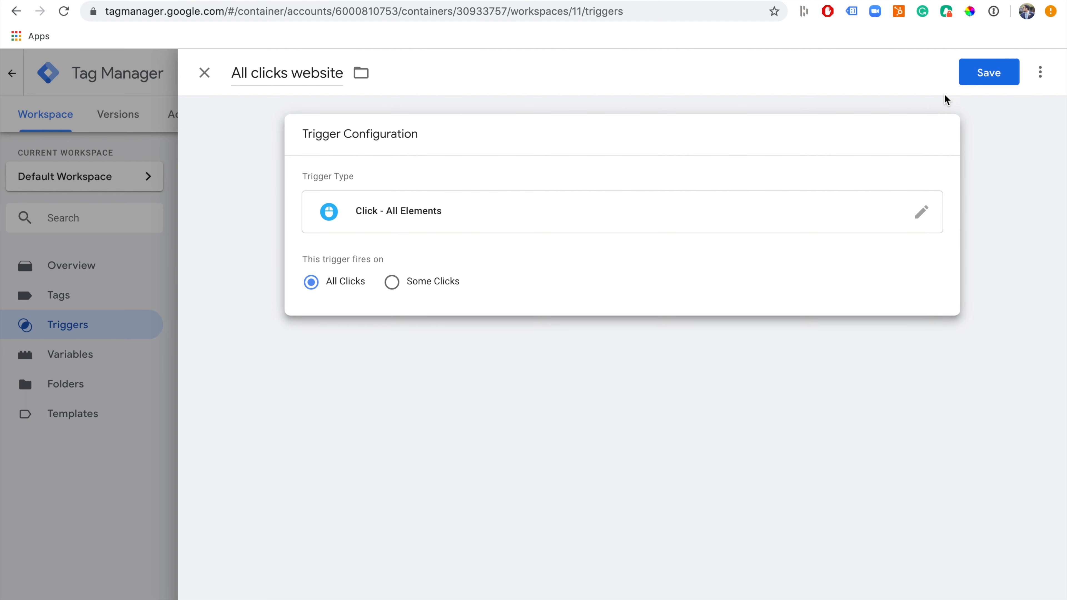
left_click(981, 75)
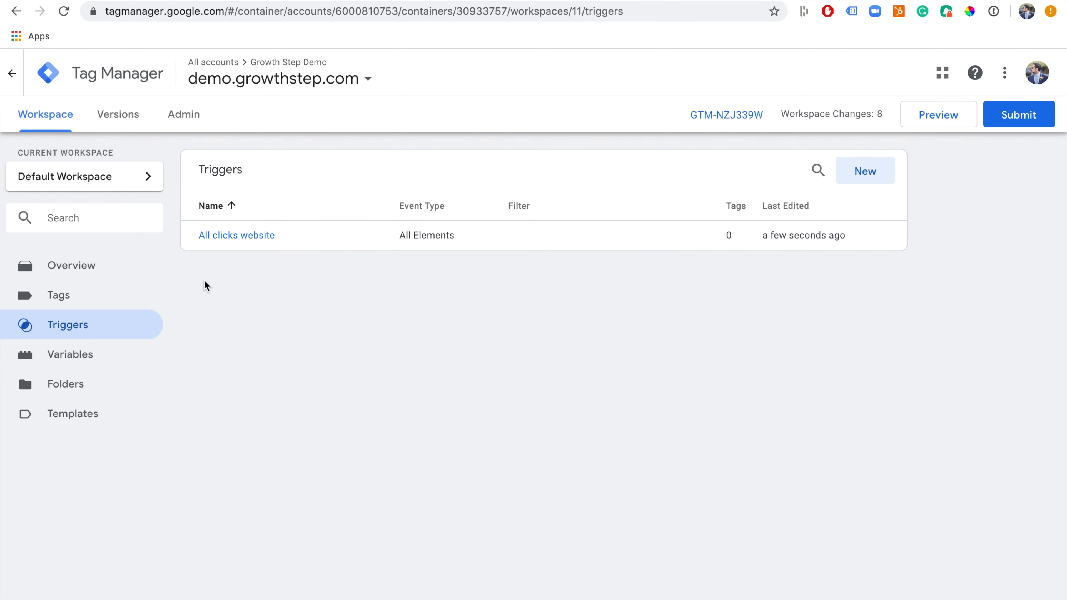
Submit the workspace changes for publishing with the version name "Added click tracking"
left_click(69, 298)
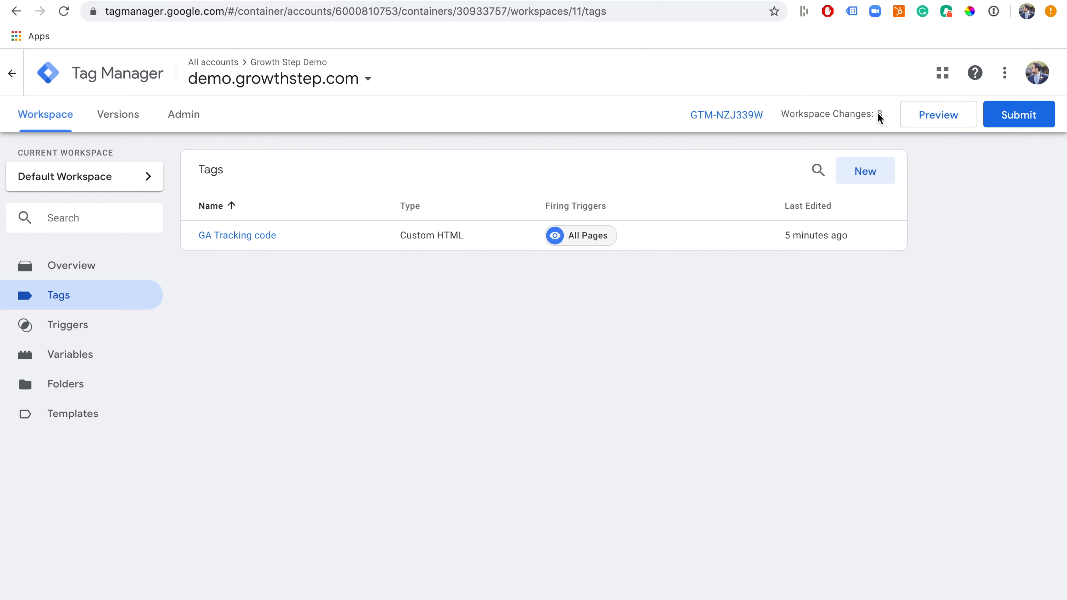
left_click(1027, 121)
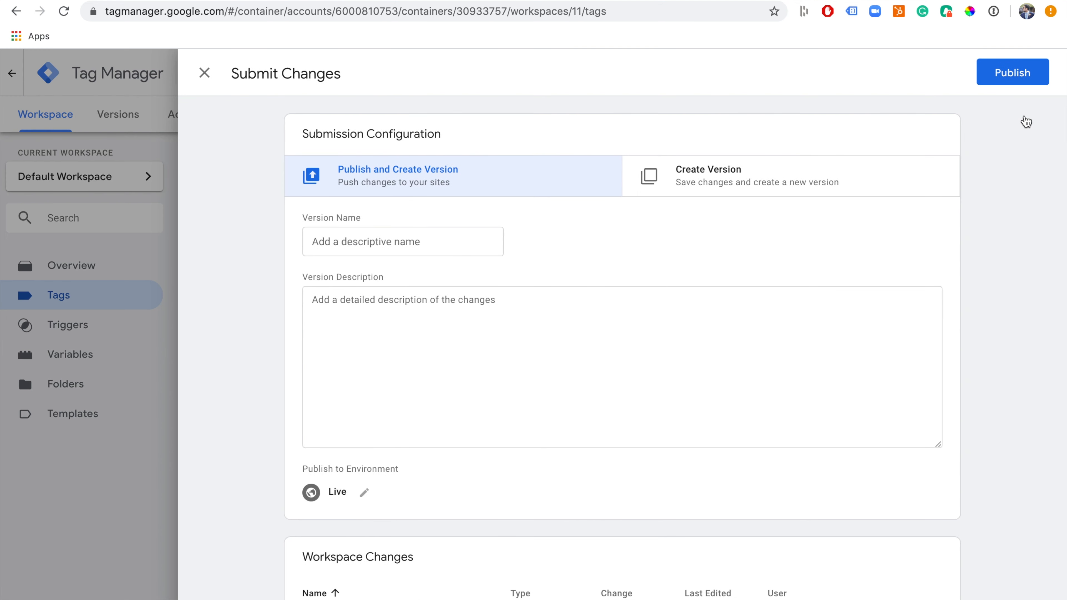
left_click(352, 242)
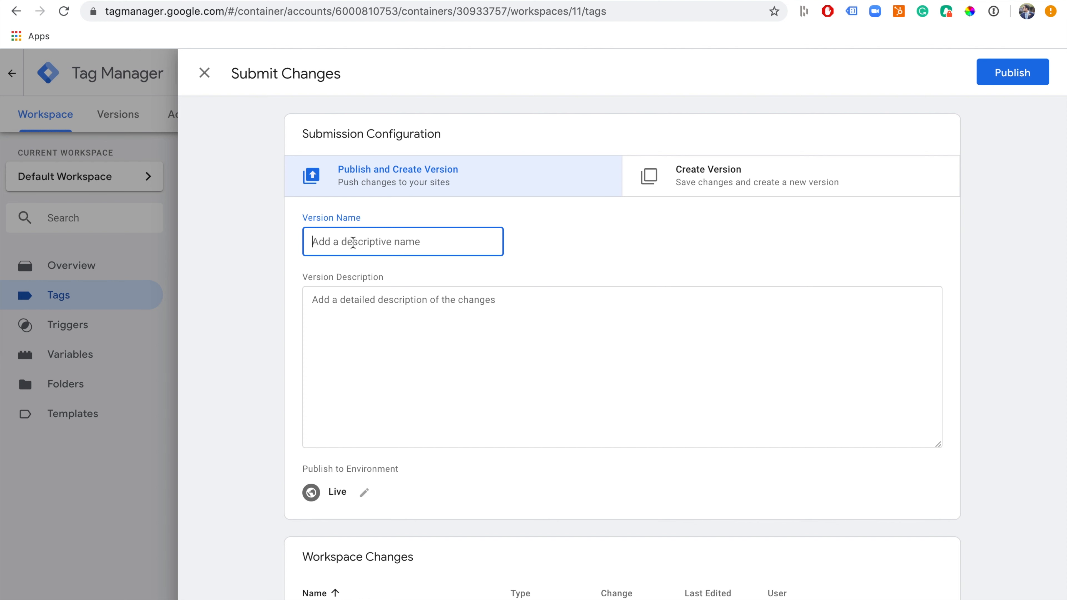
type("Add")
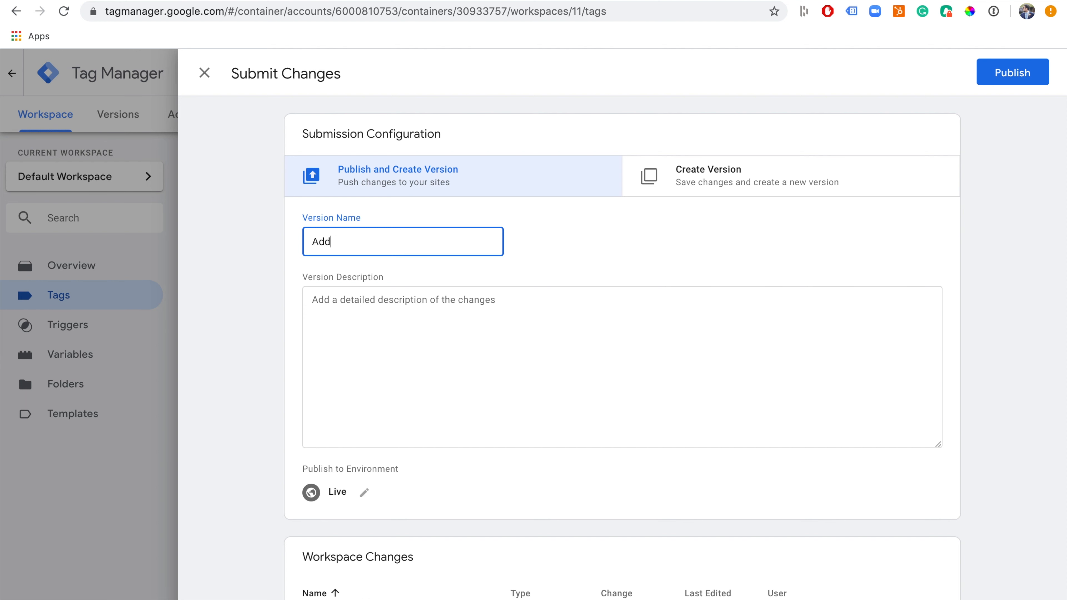
type("ed click tracking")
Copy the version name "Added click tracking" into the version description and publish to the Live environment
key("ctrl+a")
key("ctrl+c")
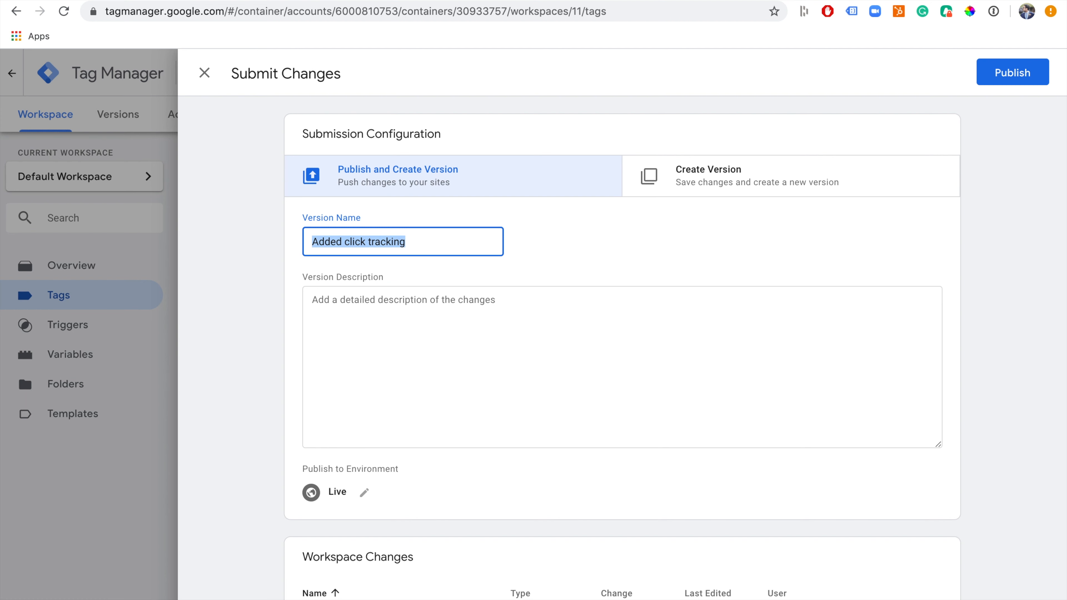
left_click(360, 312)
key("ctrl+v")
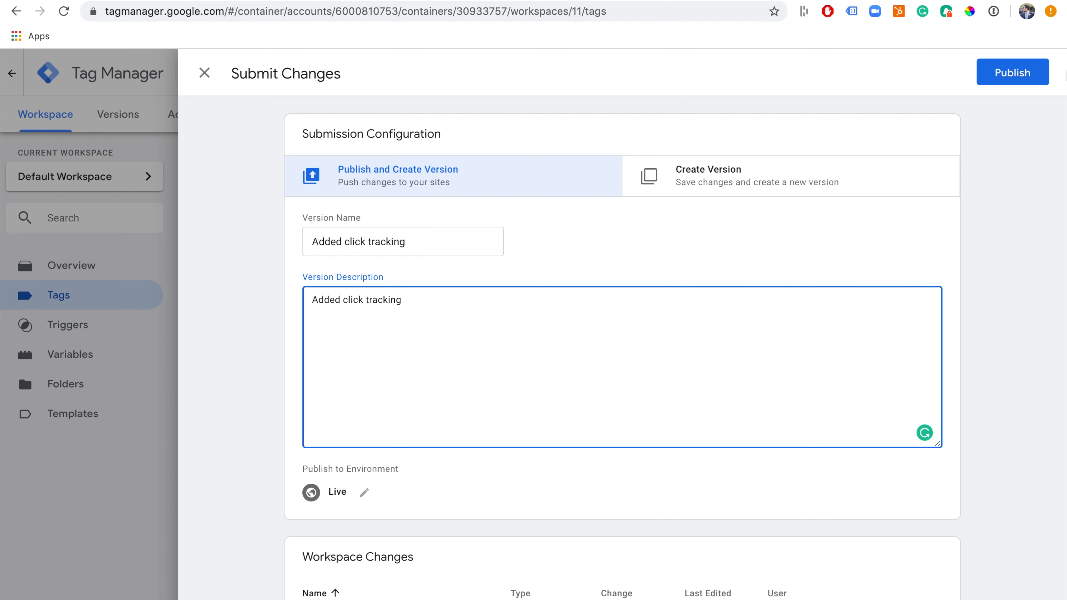
left_click(1011, 72)
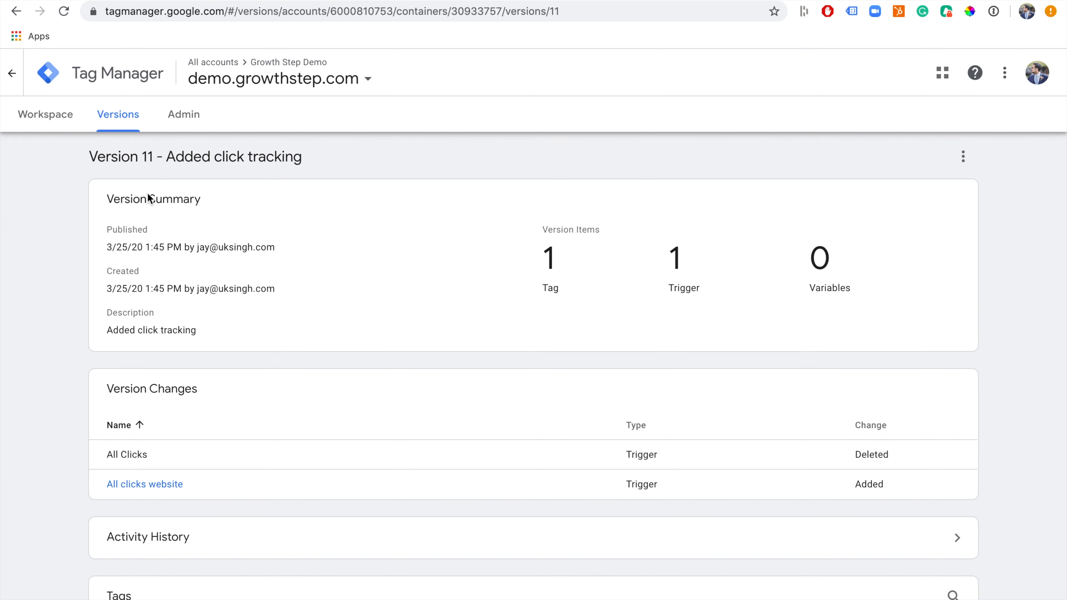
Return to the container's workspace and start preview mode
left_click(45, 117)
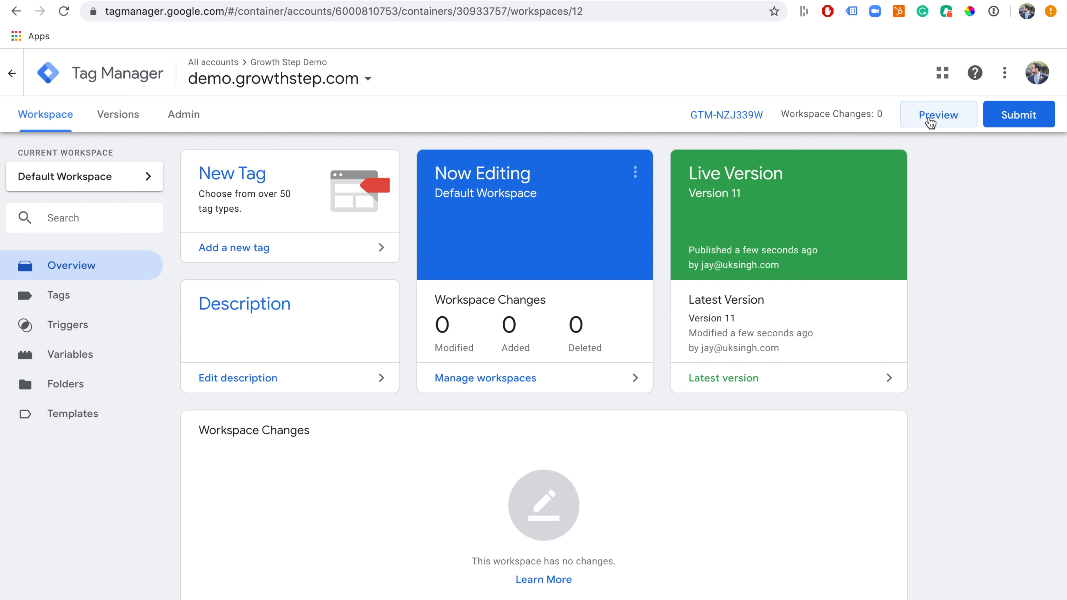
left_click(938, 120)
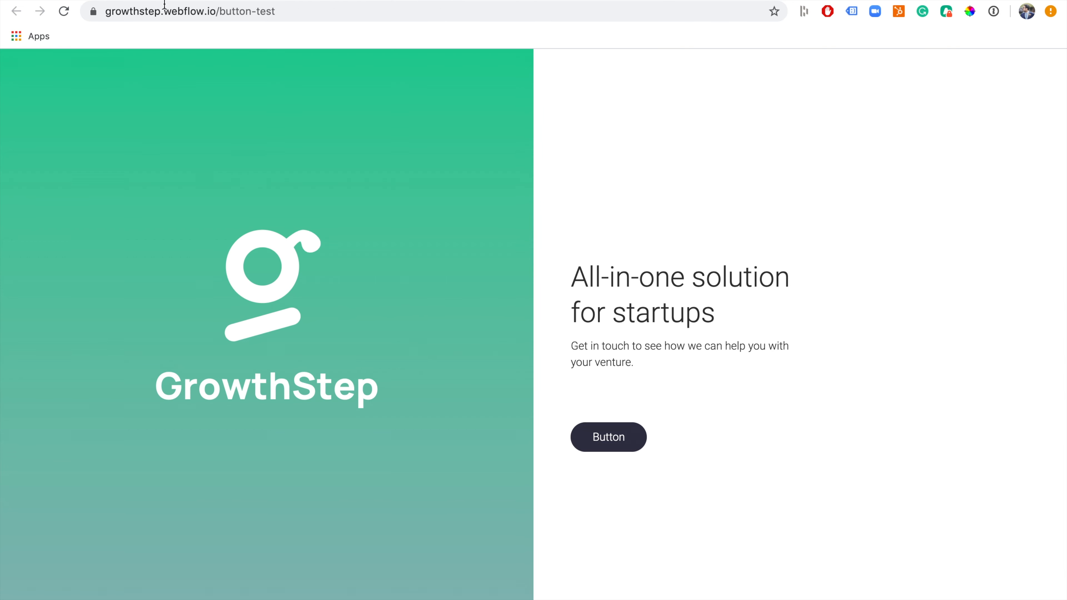
Reload the GrowthStep button-test page so that it loads with the Tag Manager preview pane
left_click(202, 16)
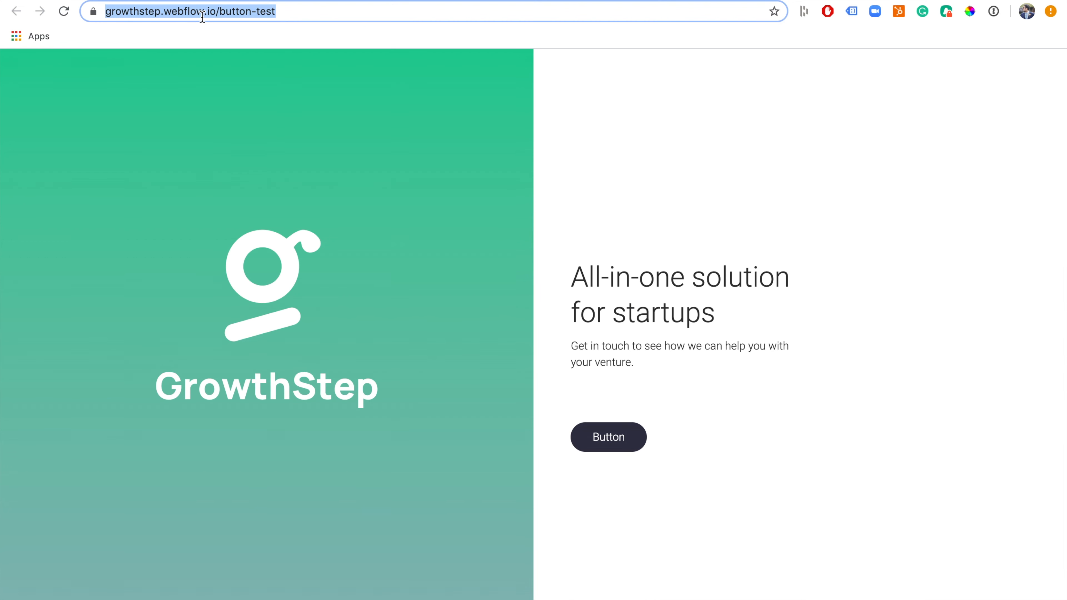
key("Right")
key("Return")
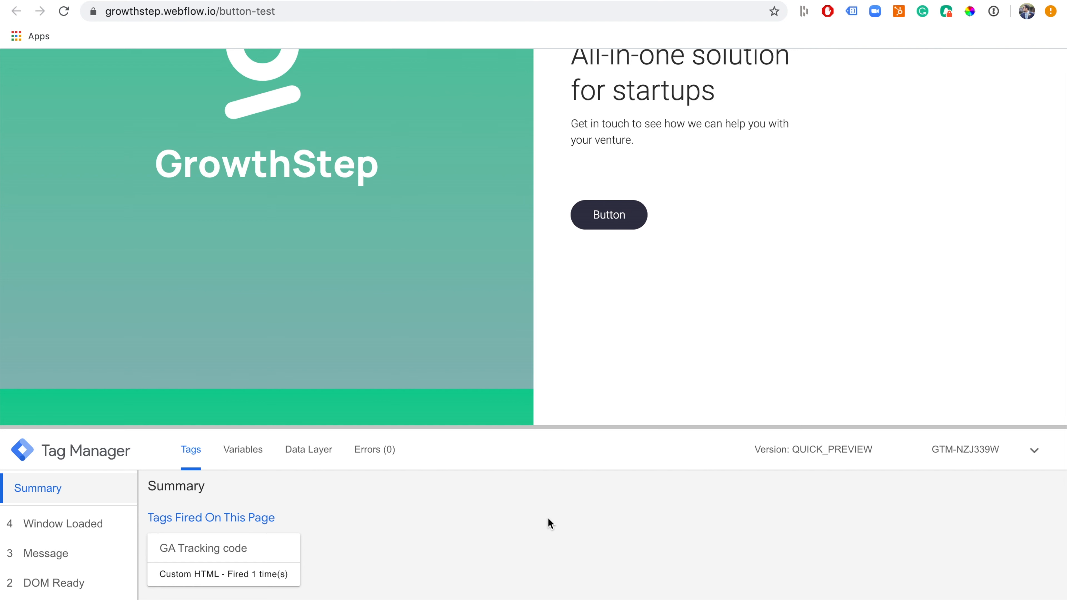
Generate test click events on various blank areas, the logo and the Button of the test page
left_click(564, 329)
left_click(415, 307)
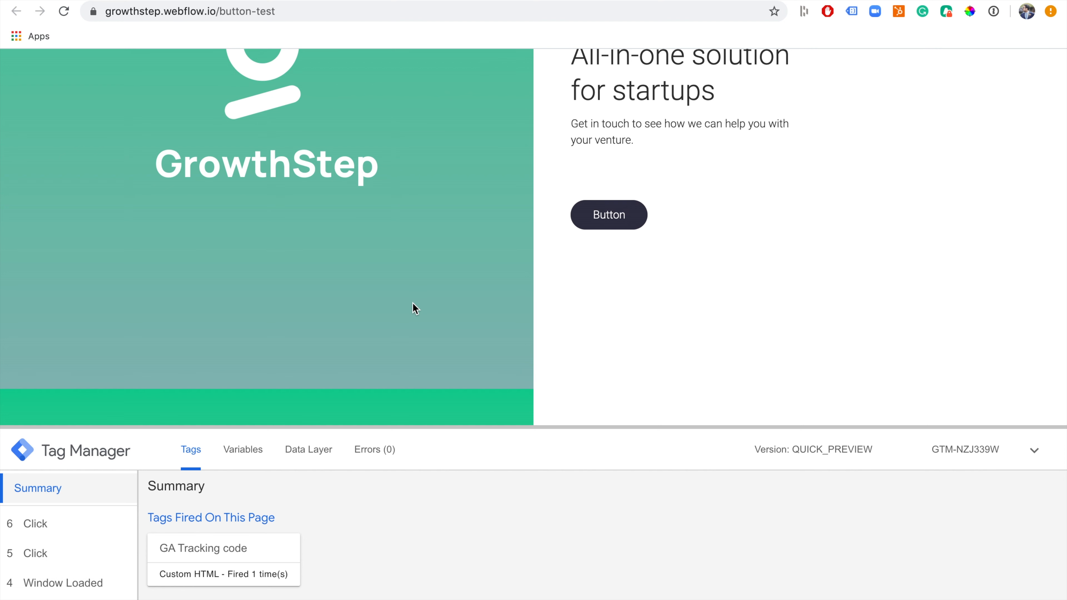
left_click(417, 257)
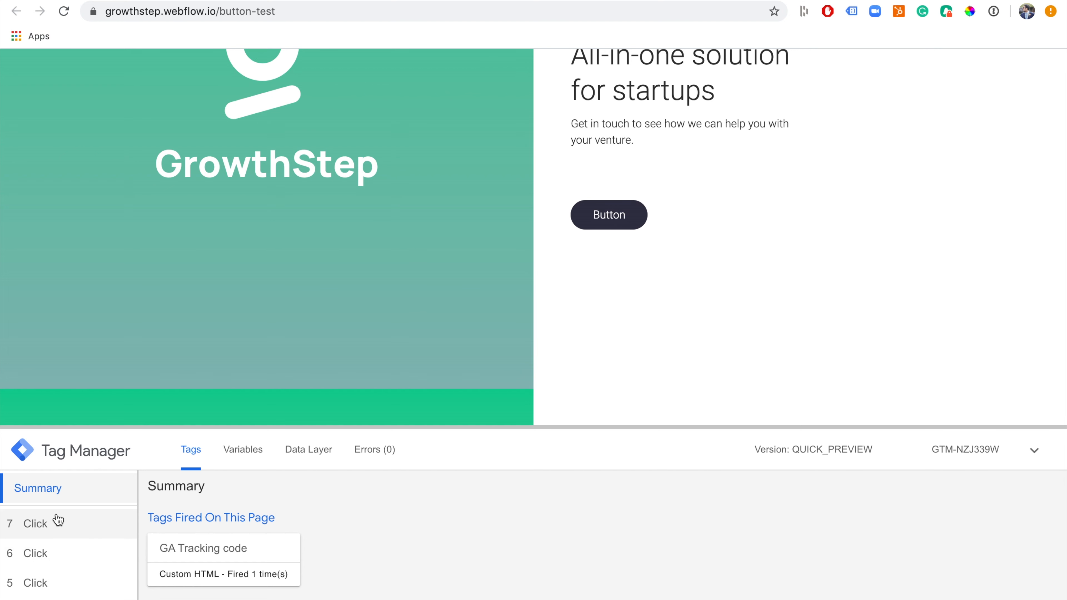
left_click(240, 292)
left_click(687, 294)
left_click(837, 147)
left_click(576, 355)
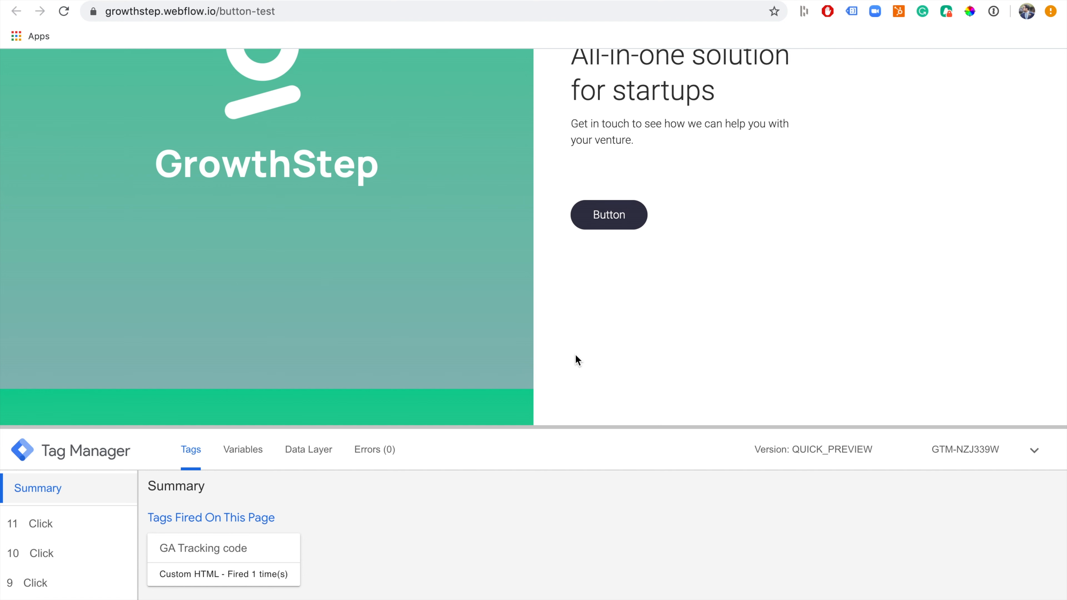
left_click(365, 215)
left_click(429, 150)
left_click(612, 219)
Examine the variables recorded for click event 14 in the preview pane, including Click Text, Click URL and Page Path
left_click(63, 530)
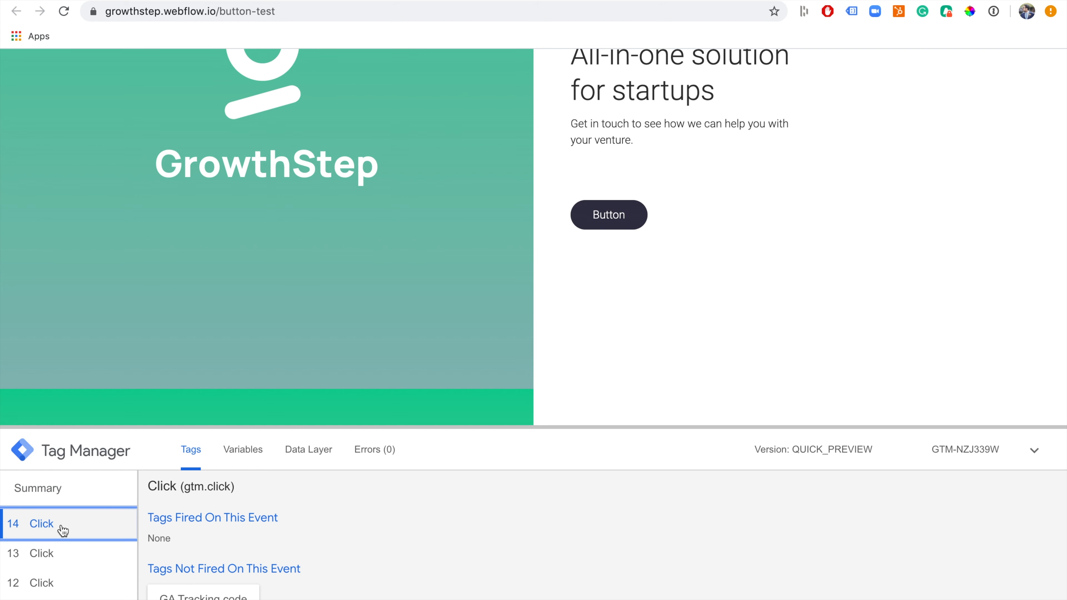
scroll(236, 540, "down", 1)
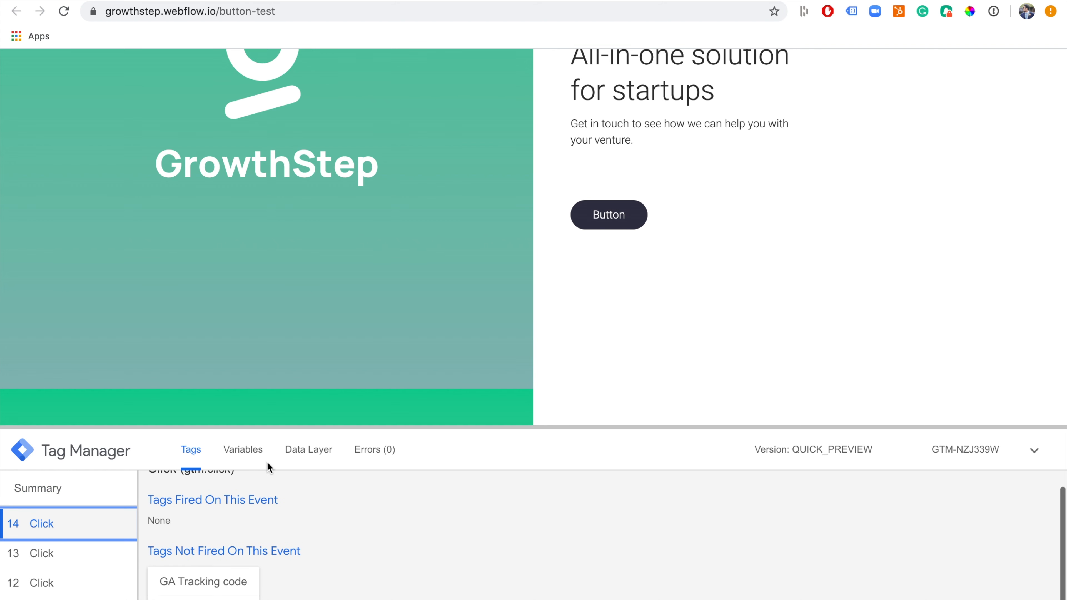
left_click(243, 450)
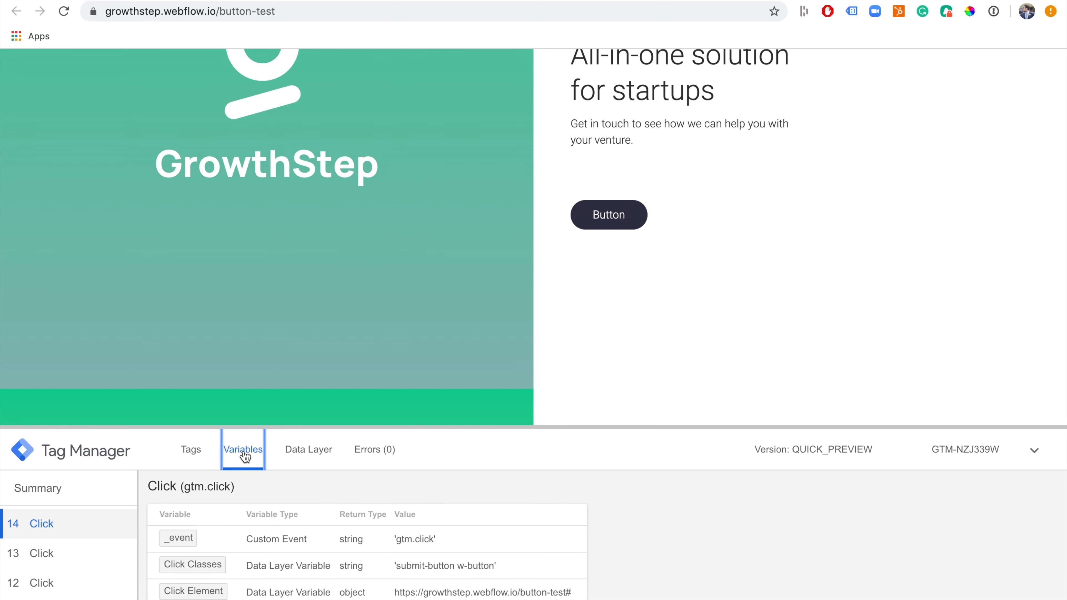
left_click_drag(419, 427, 414, 351)
scroll(376, 543, "down", 3)
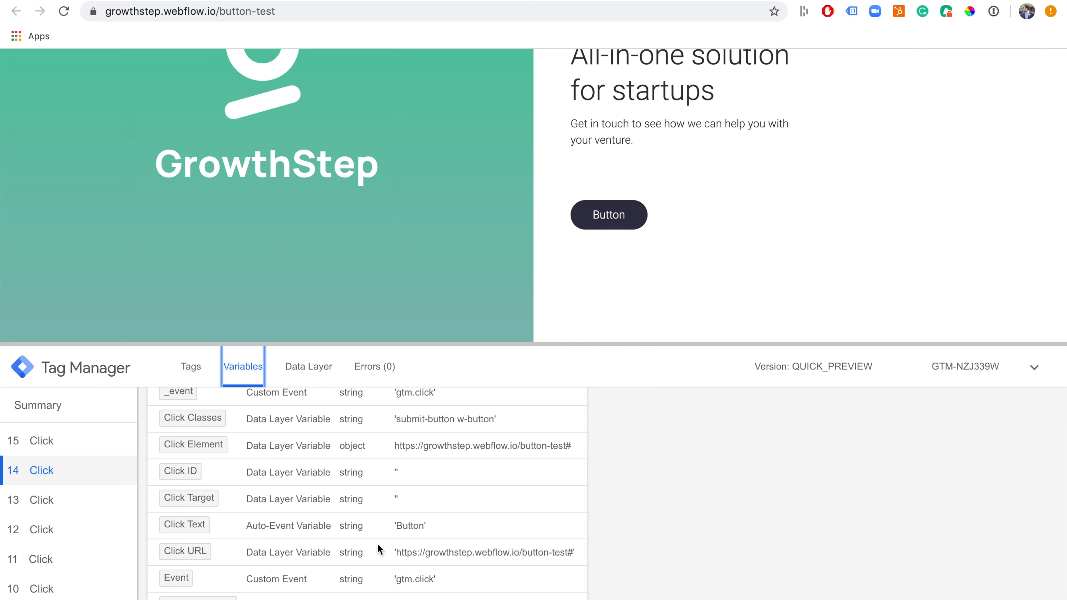
scroll(387, 511, "down", 3)
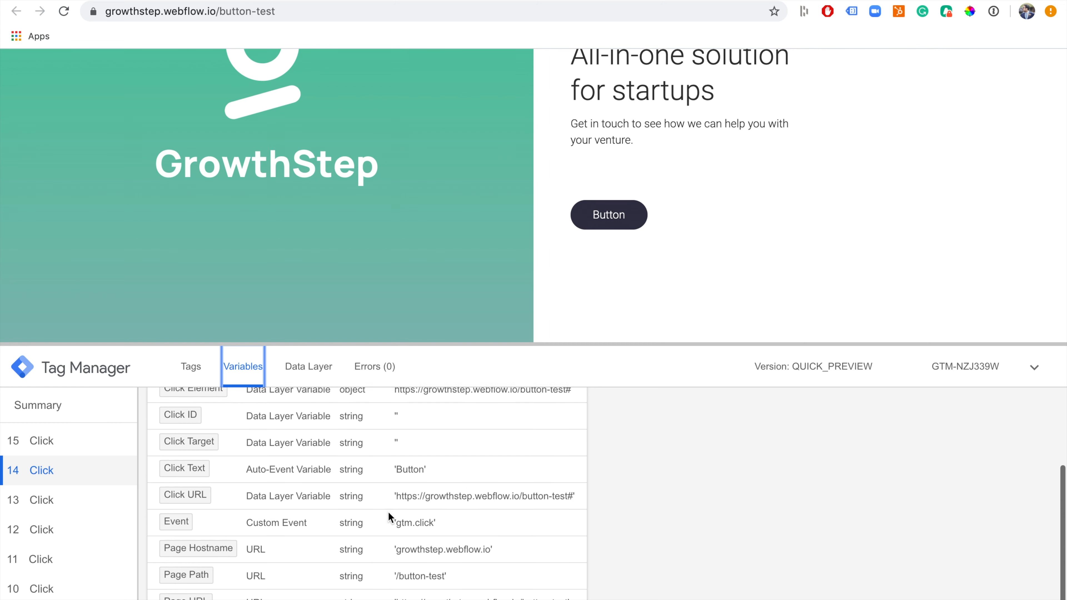
scroll(388, 511, "down", 1)
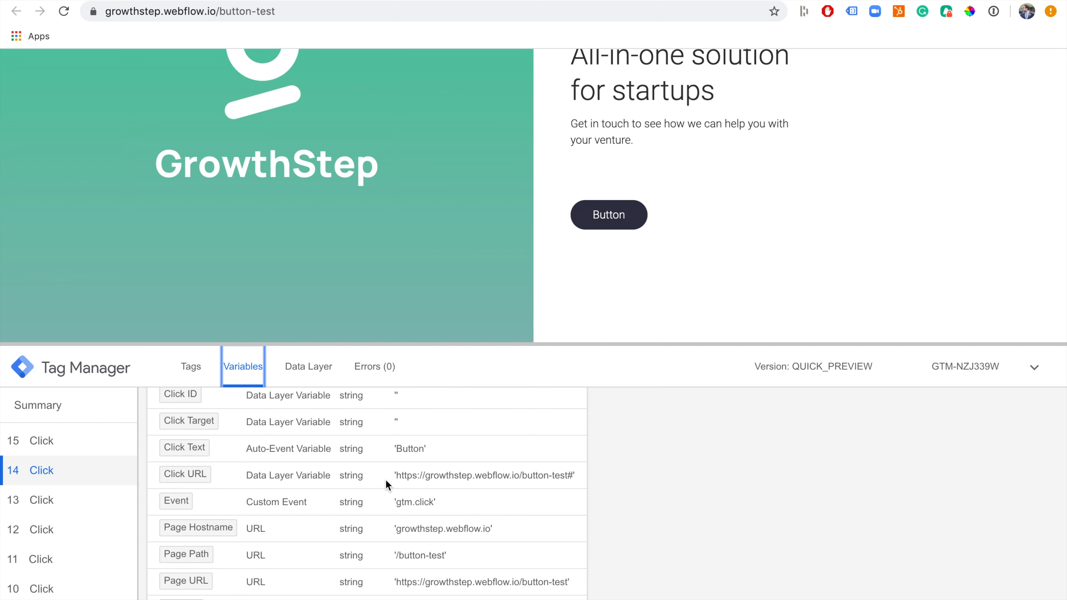
Create a new trigger named "Clicked Button" in the Tag Manager workspace with the type Click - All Elements
left_click(240, 2)
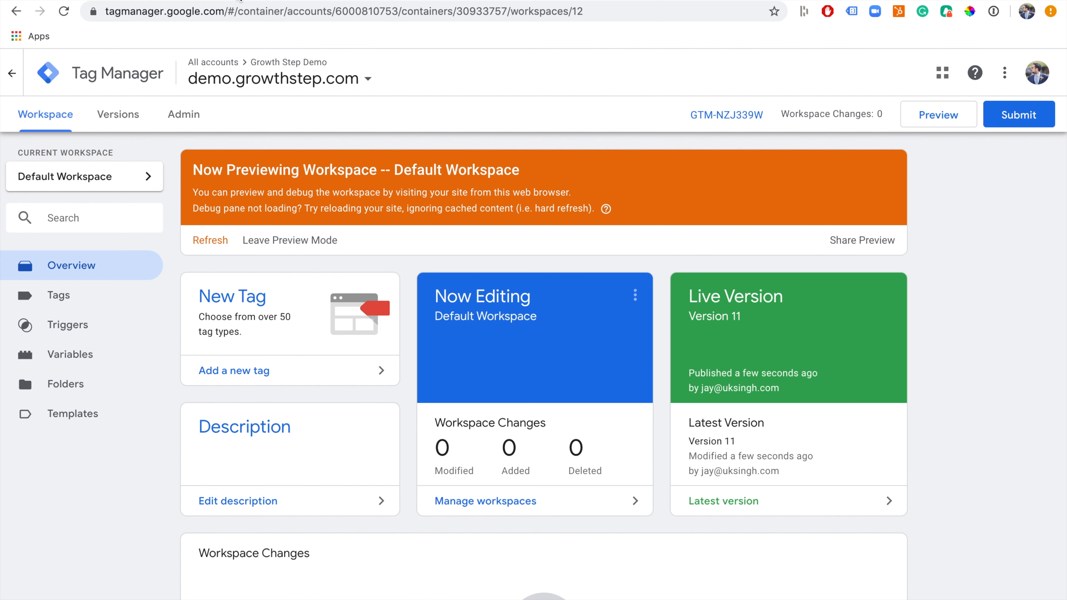
left_click(86, 334)
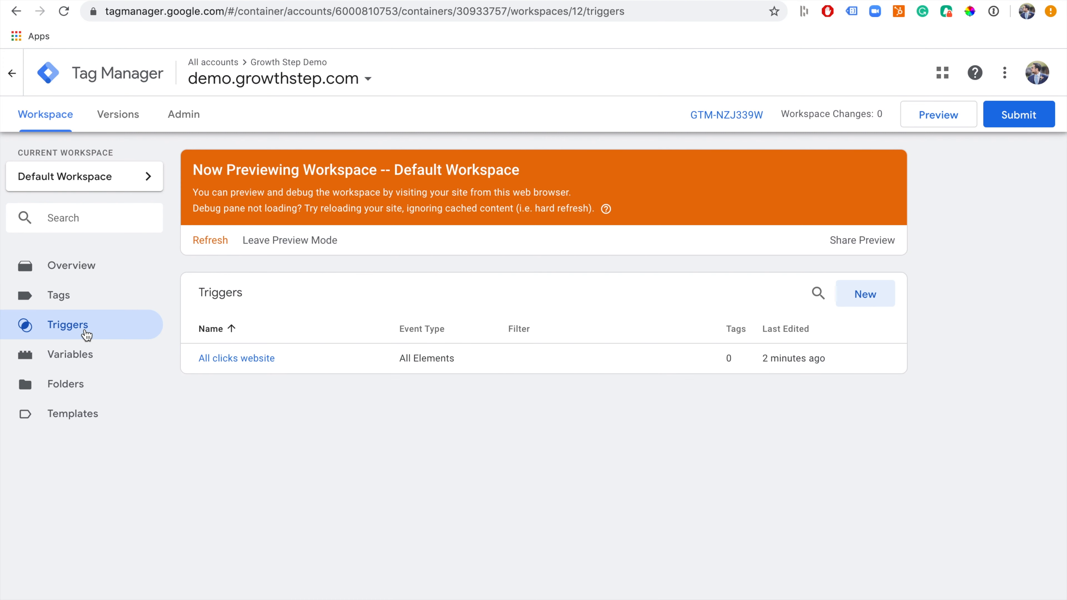
left_click(869, 299)
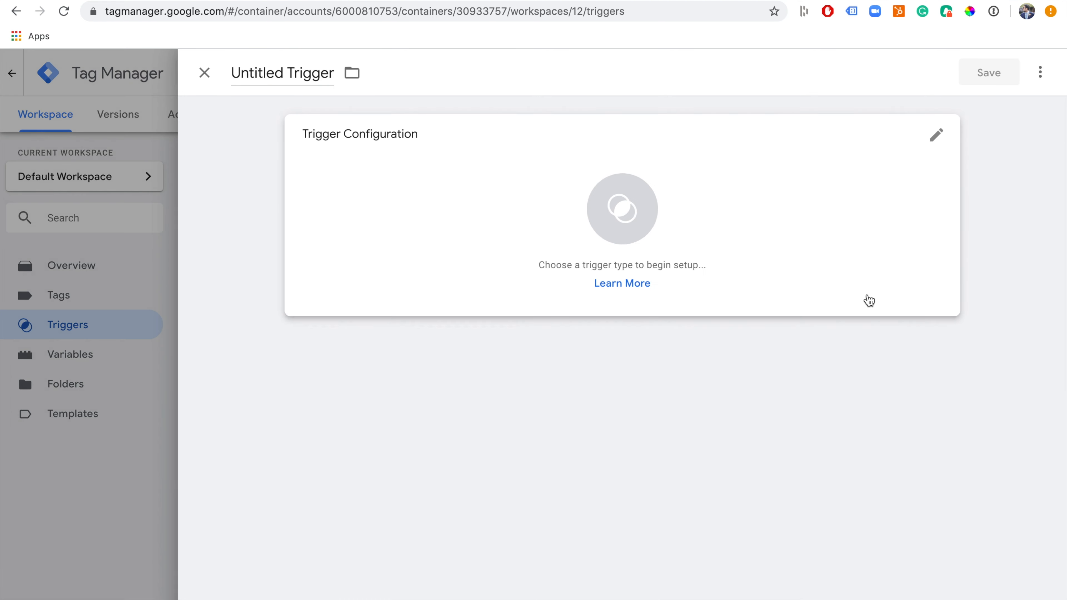
left_click(283, 72)
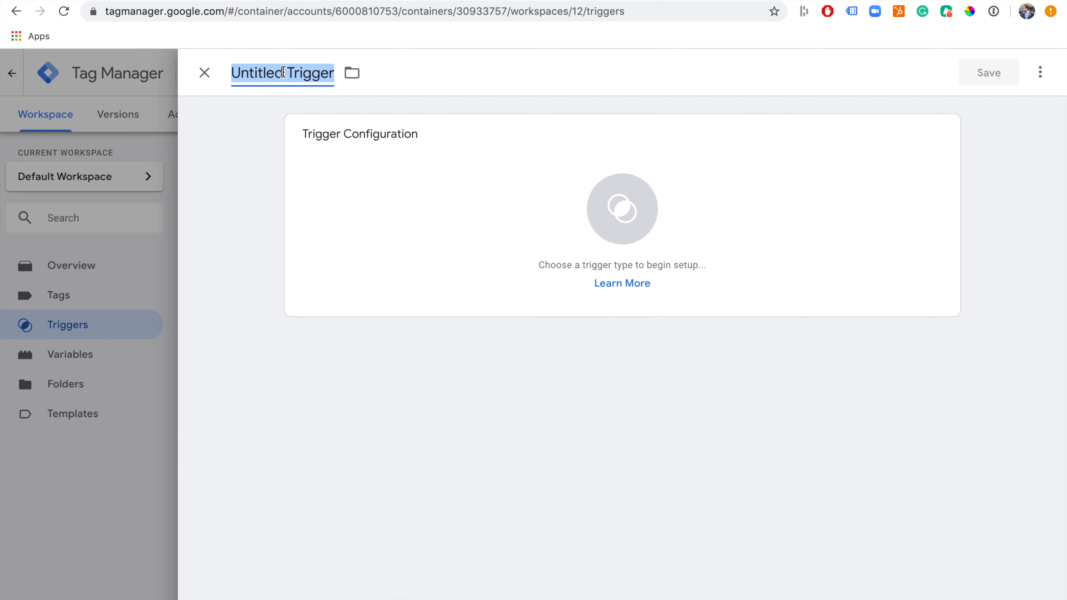
type("Clicked")
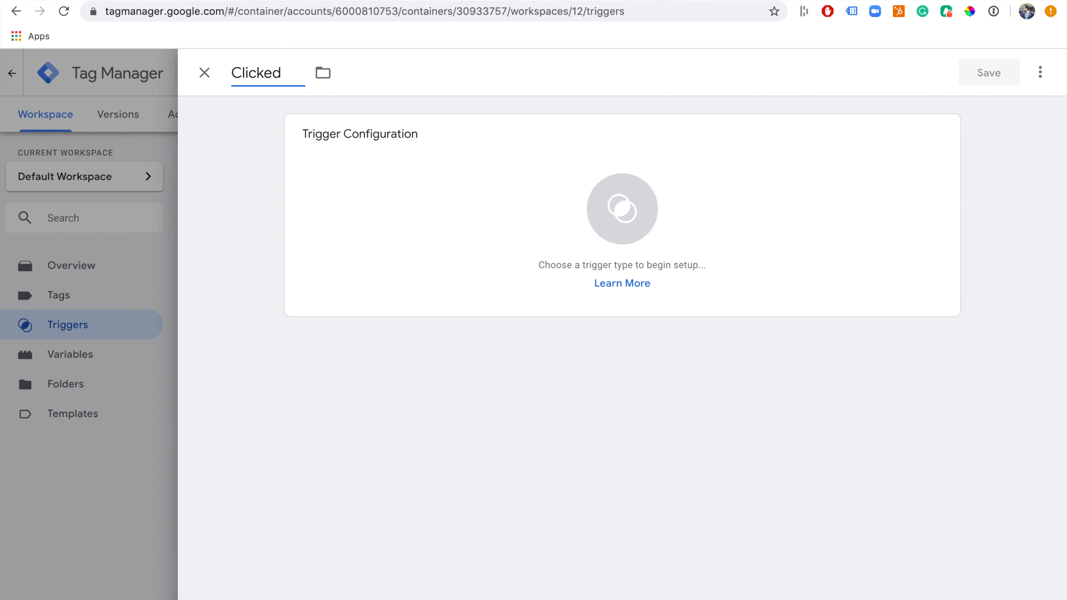
type("Button")
left_click(509, 221)
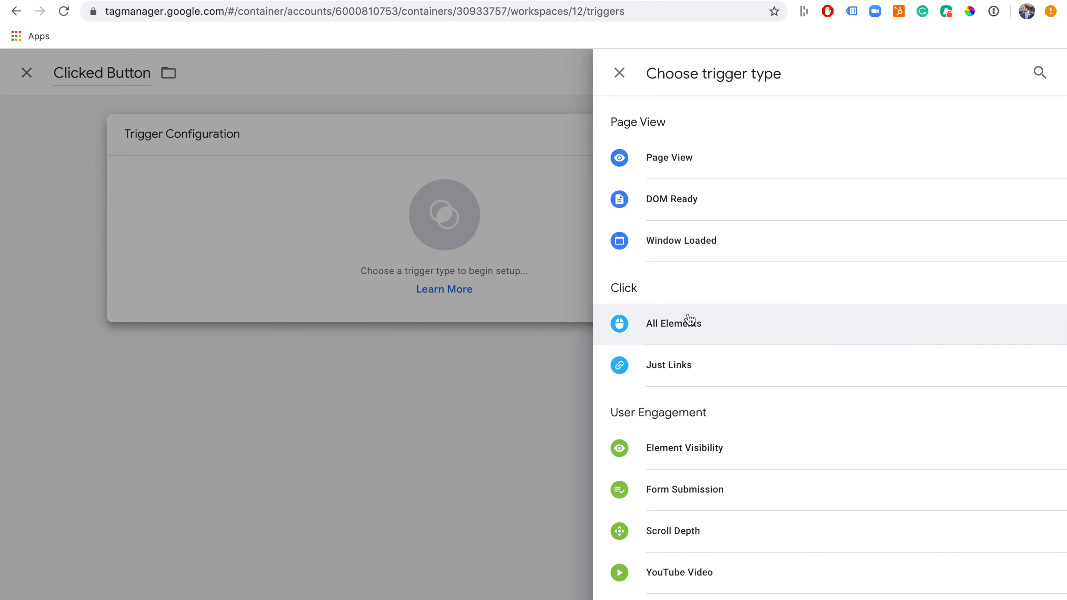
left_click(694, 330)
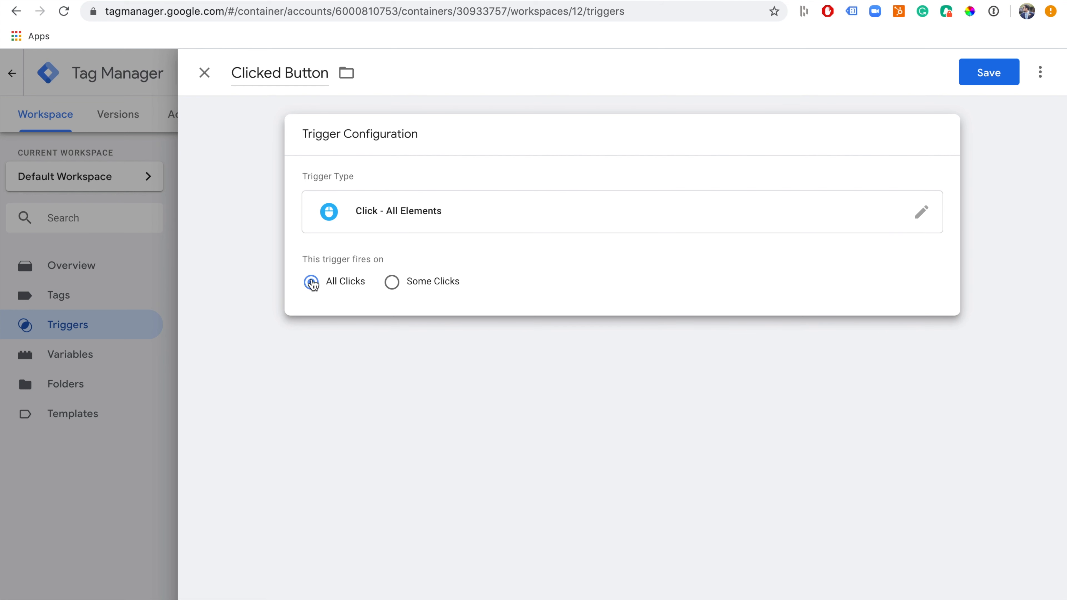
Restrict the trigger to Some Clicks and copy the Click Text value from the test page's preview pane
left_click(393, 282)
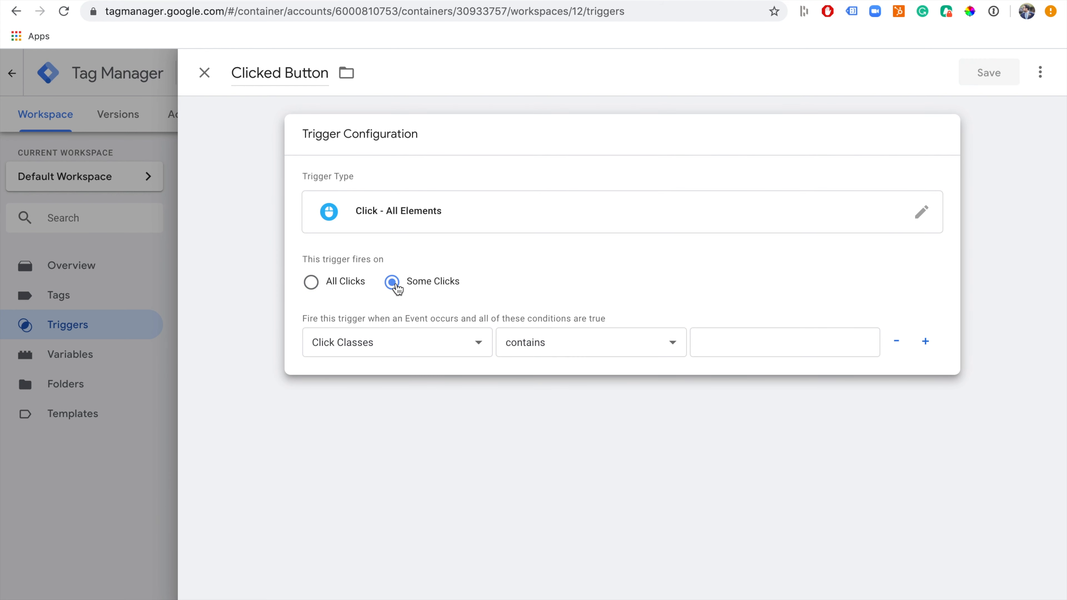
left_click(443, 342)
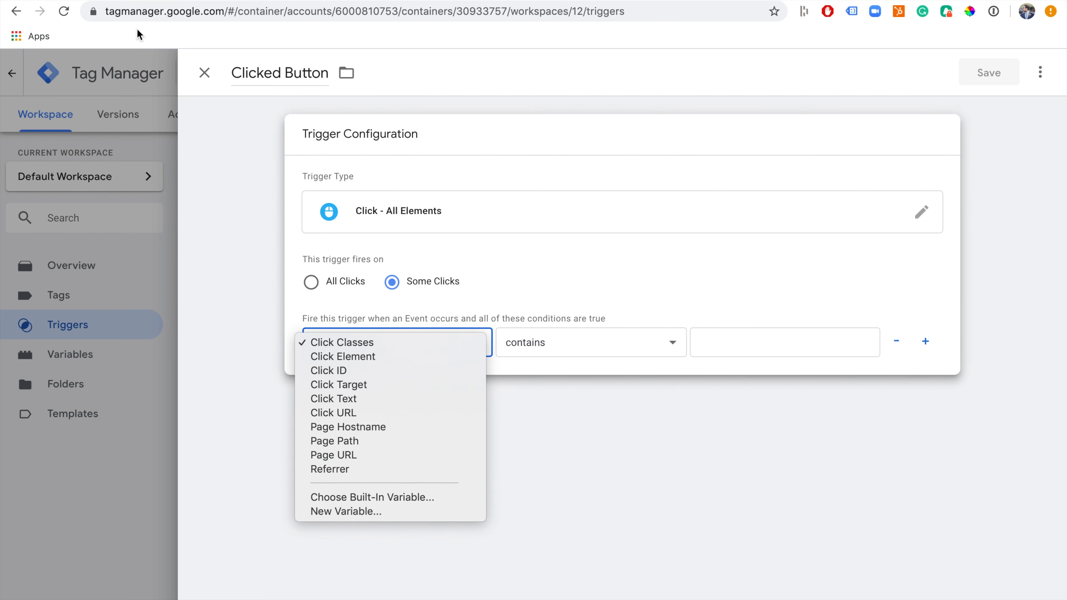
left_click(108, 1)
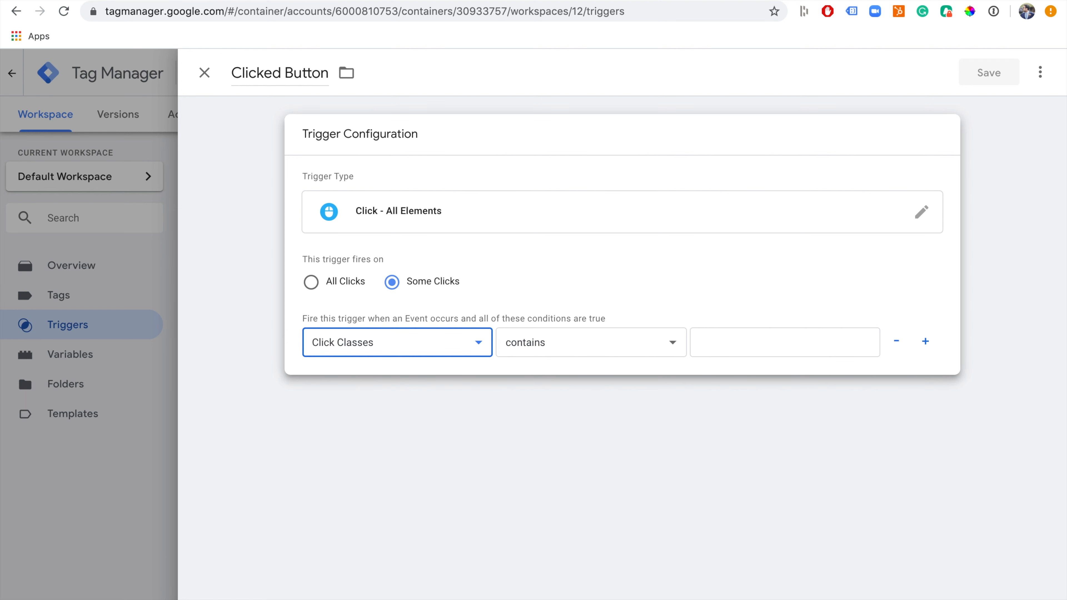
left_click(108, 1)
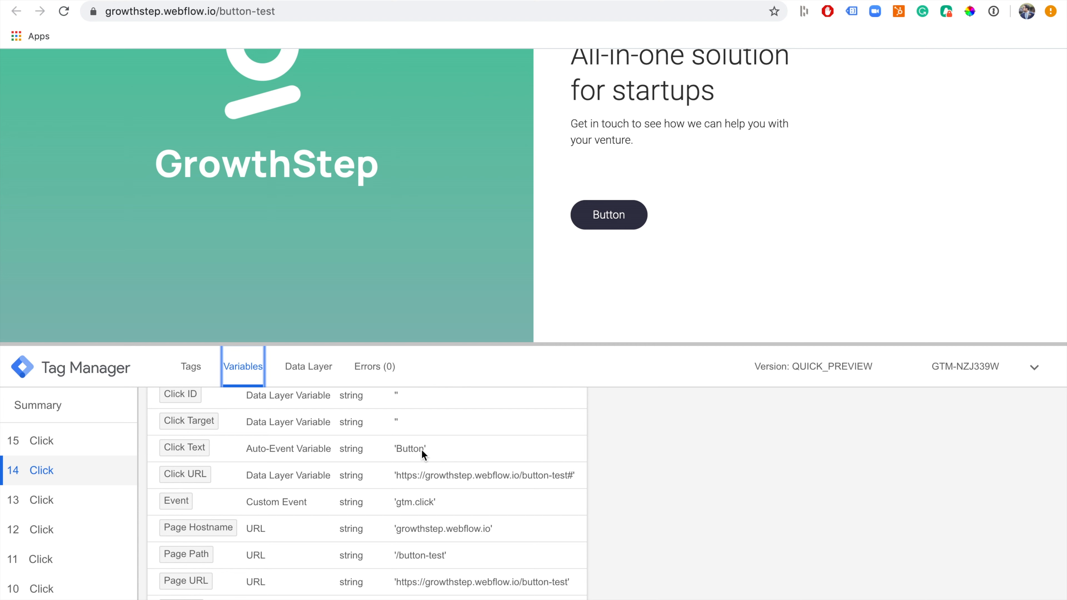
left_click_drag(425, 449, 408, 451)
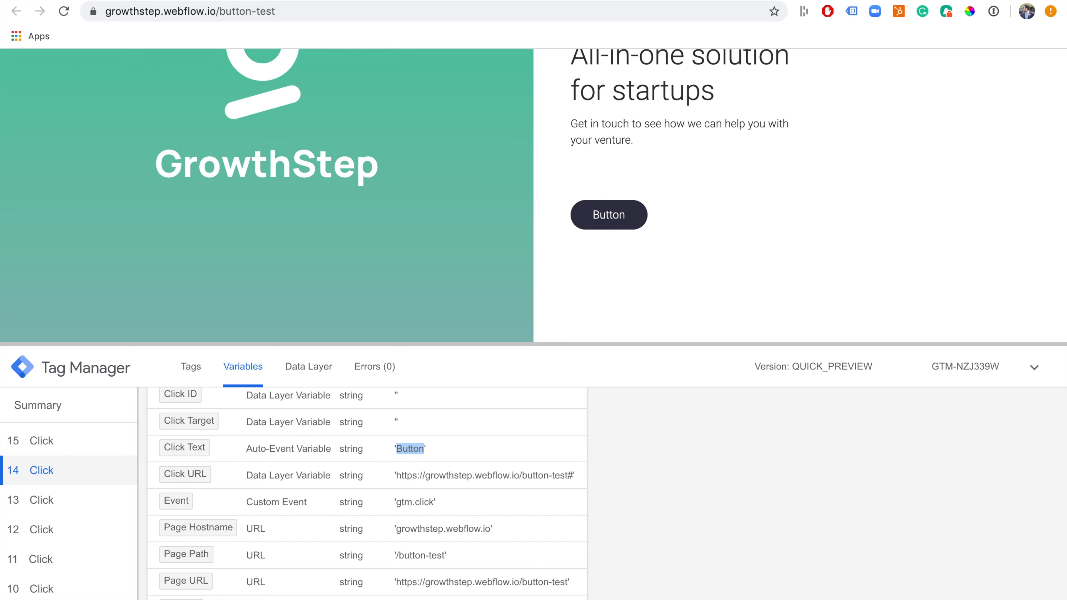
left_click(272, 1)
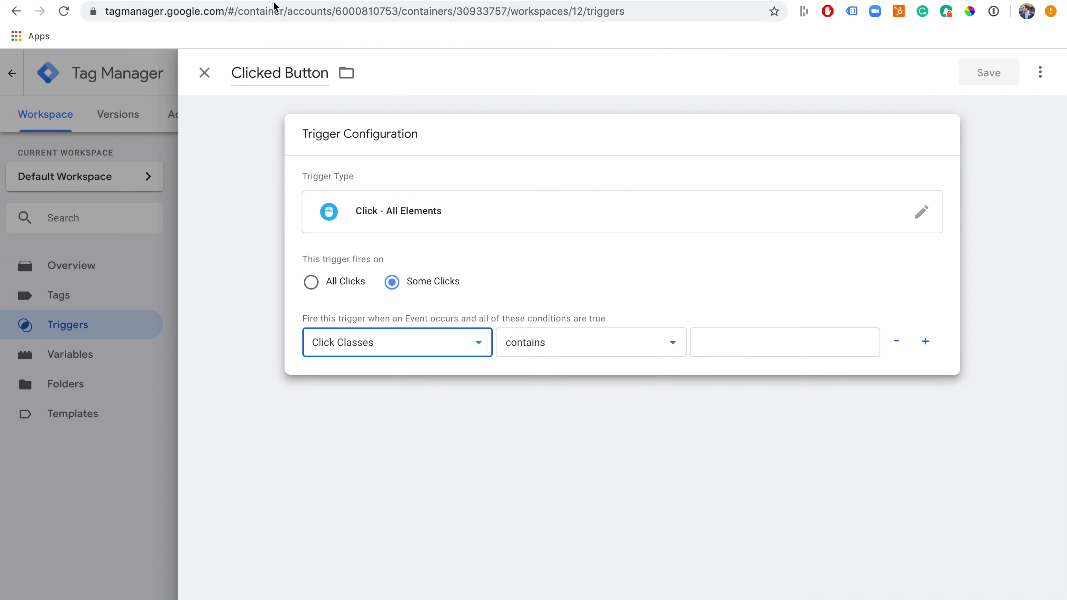
Set the trigger's first firing condition to Click Text equals "Button"
left_click(579, 350)
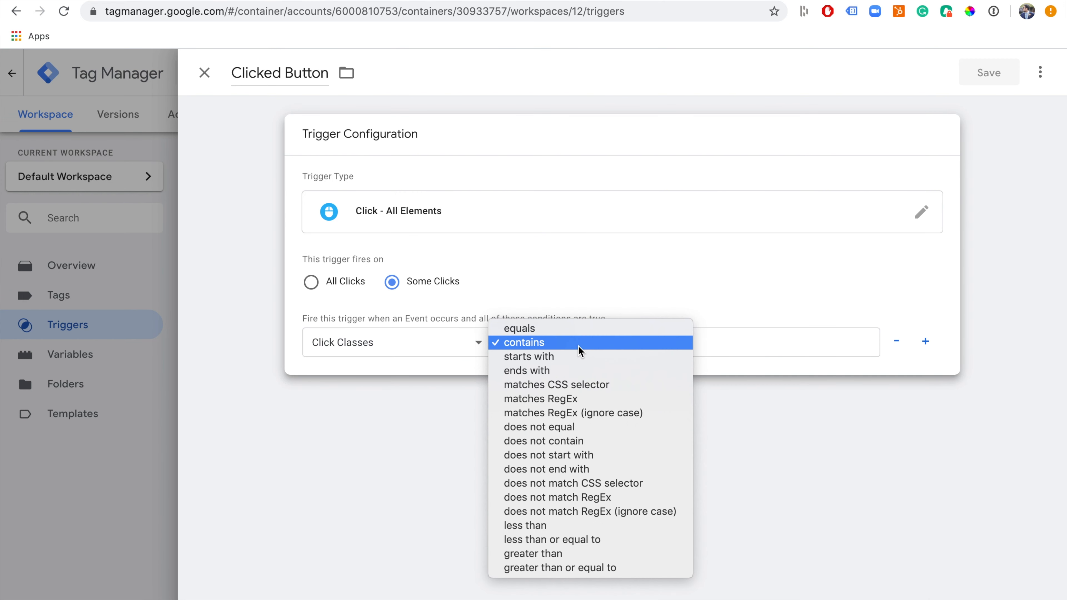
left_click(565, 330)
left_click(436, 342)
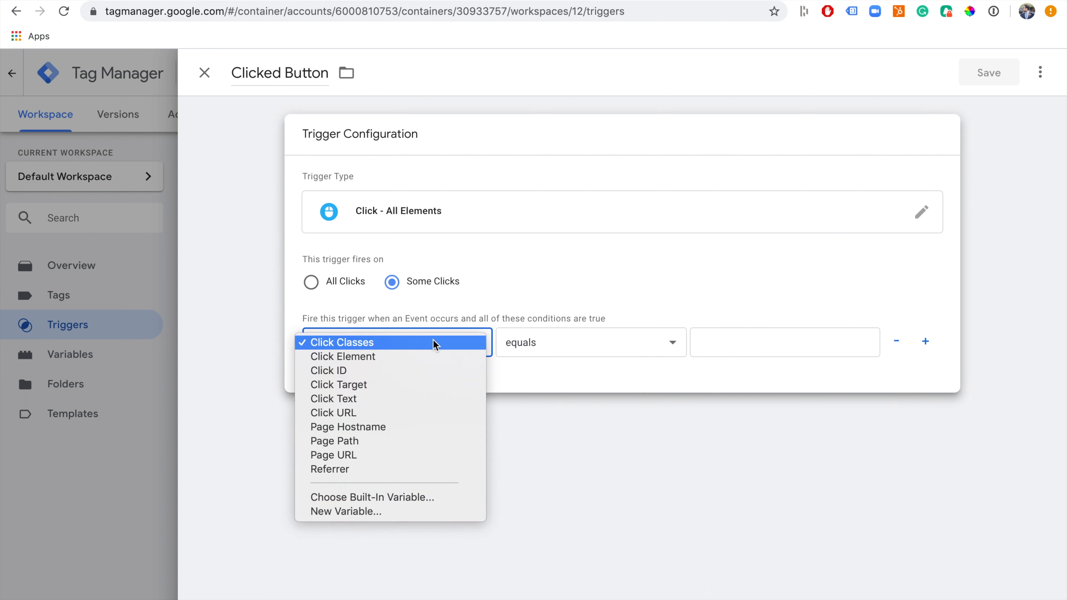
left_click(420, 403)
left_click(713, 342)
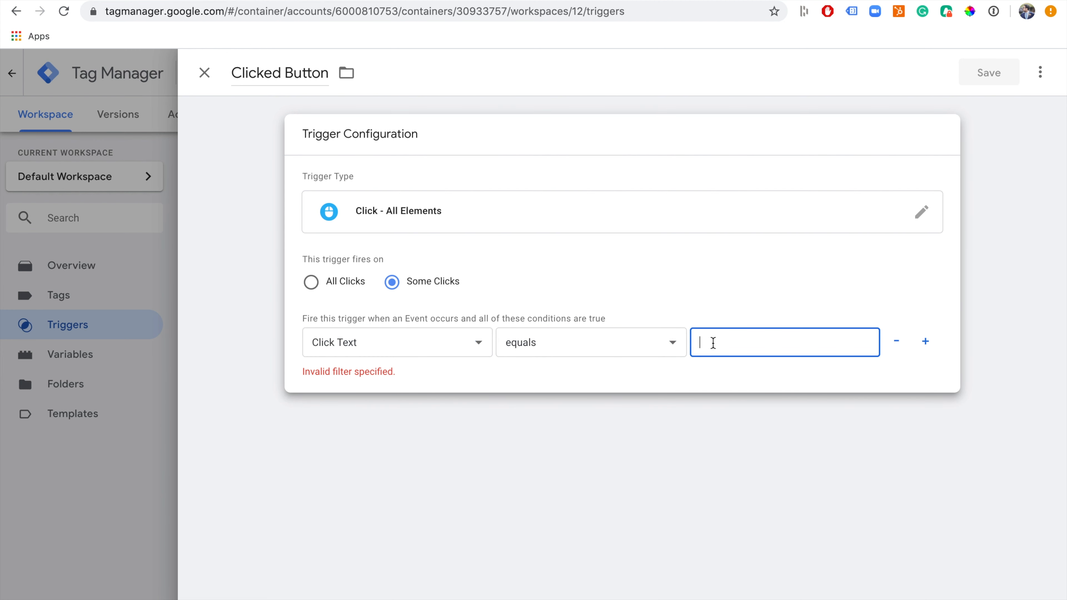
type("Button")
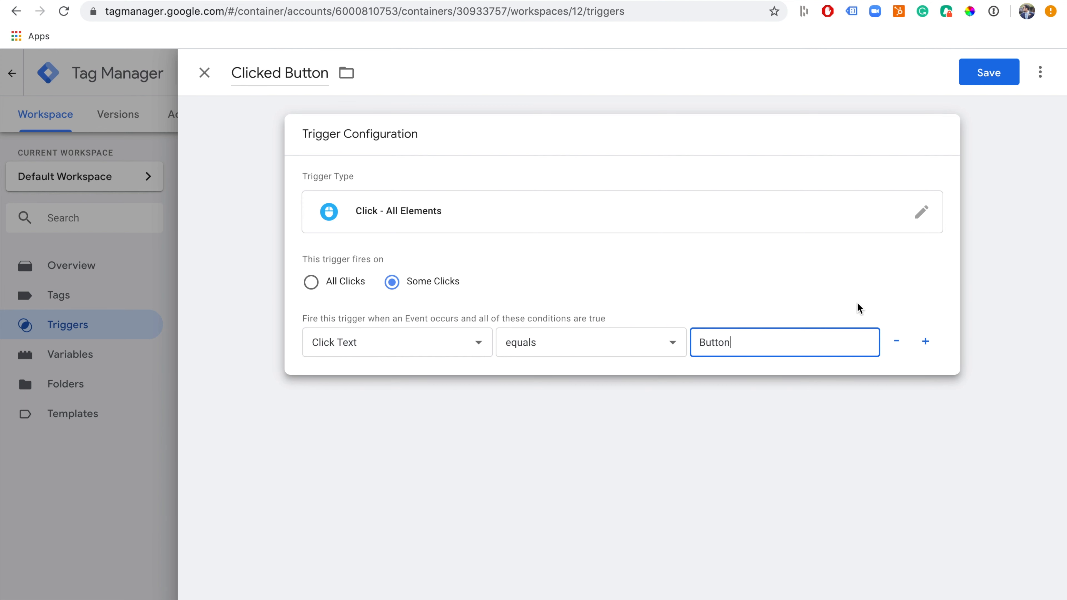
Add a second firing condition, Page Path equals "/button-test", using the path from the preview pane, and save the trigger
left_click(149, 1)
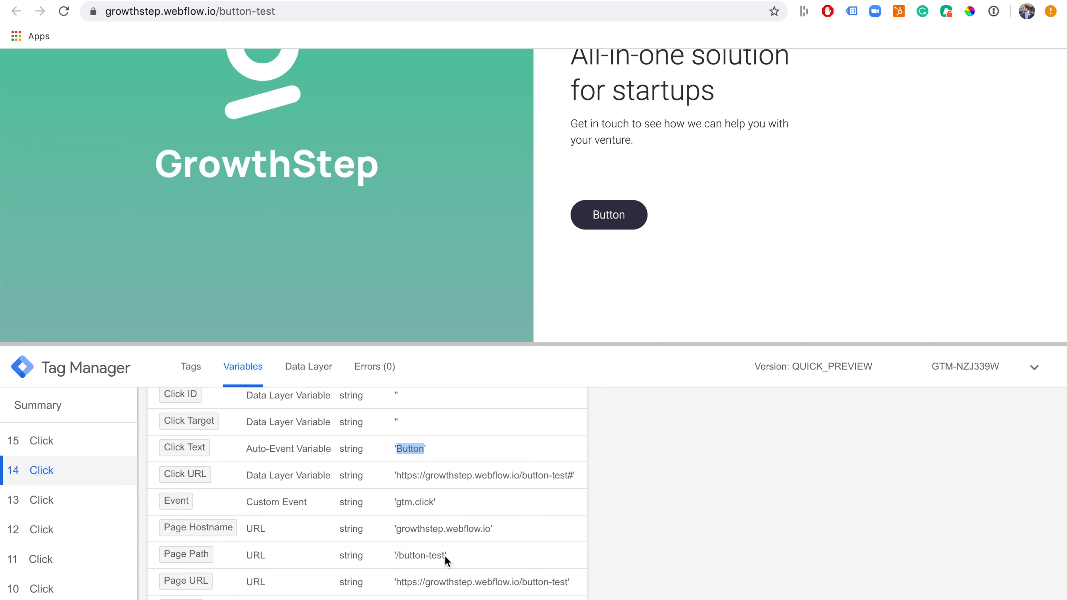
left_click_drag(444, 555, 430, 557)
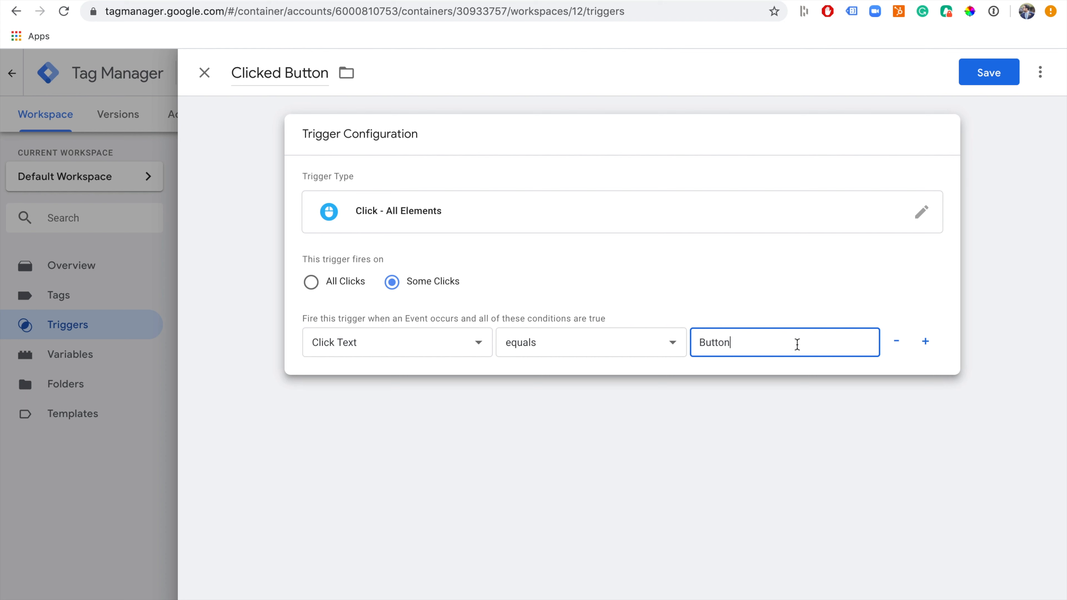
left_click(925, 342)
left_click(388, 378)
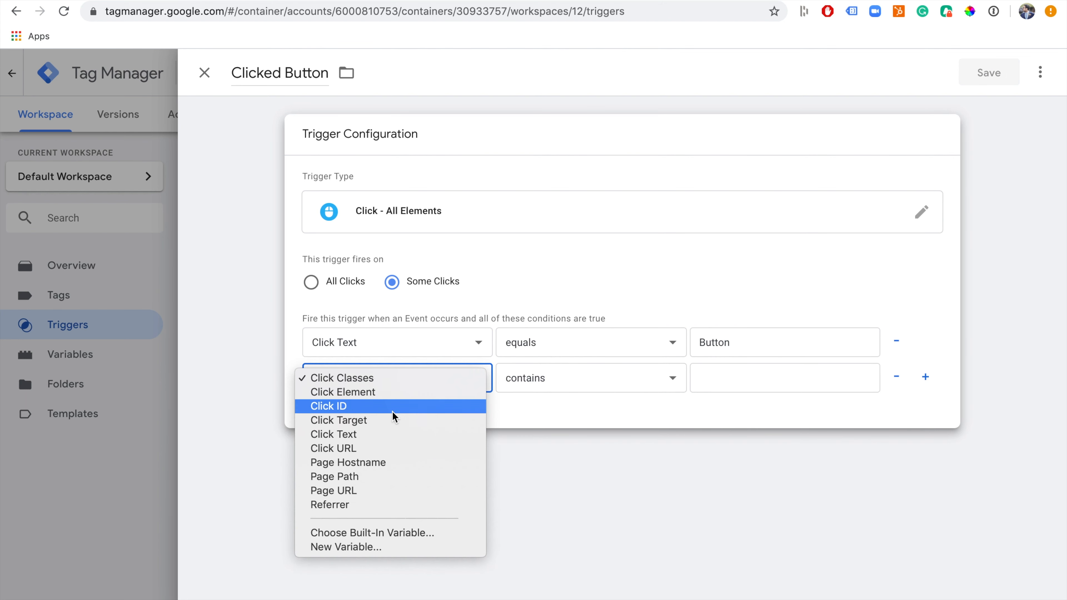
left_click(380, 477)
left_click(547, 384)
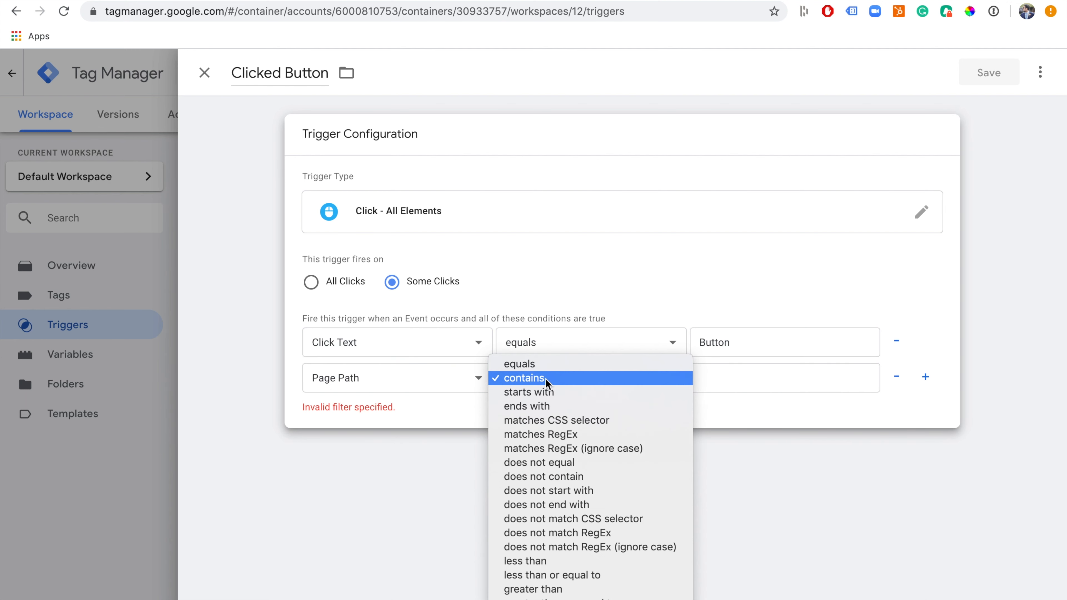
left_click(542, 364)
left_click(727, 379)
type("/button-test")
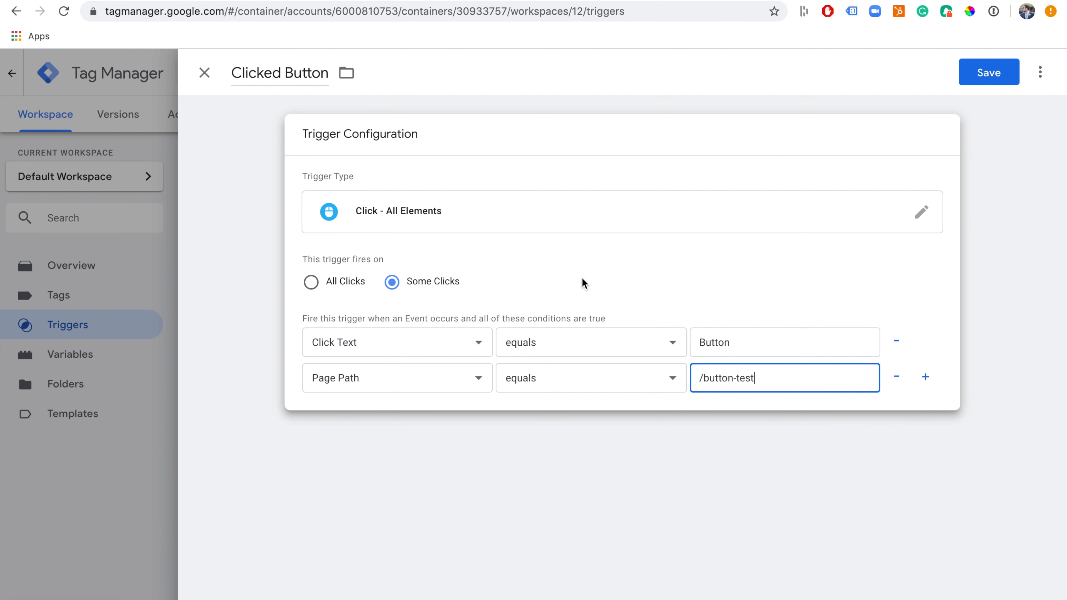
left_click(979, 75)
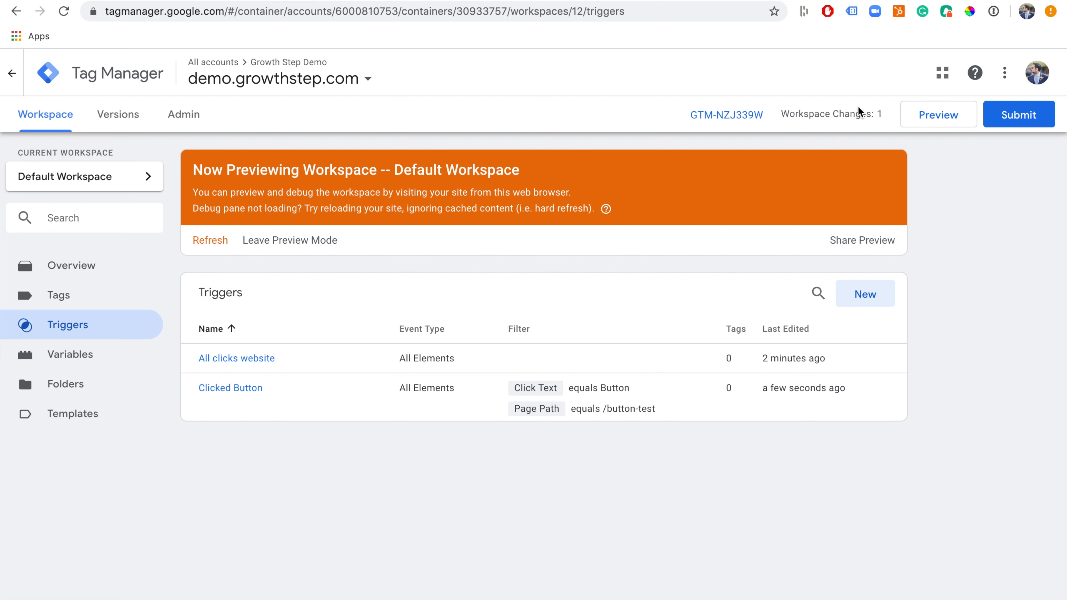
Publish the workspace changes as a version with the name and description "Added Button Click trigger"
left_click(1010, 122)
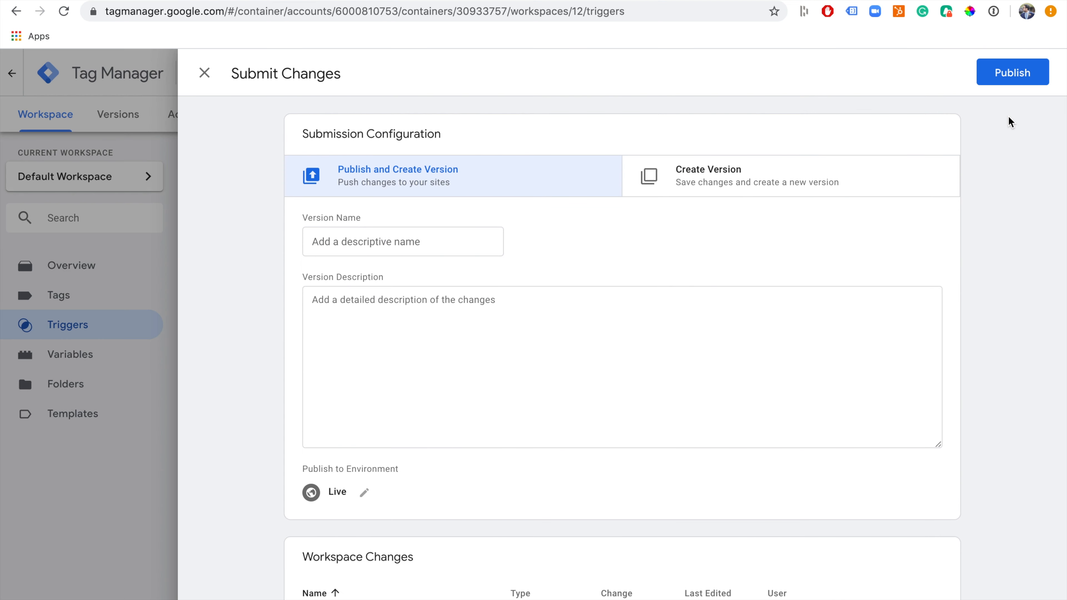
left_click(440, 244)
type("Adde")
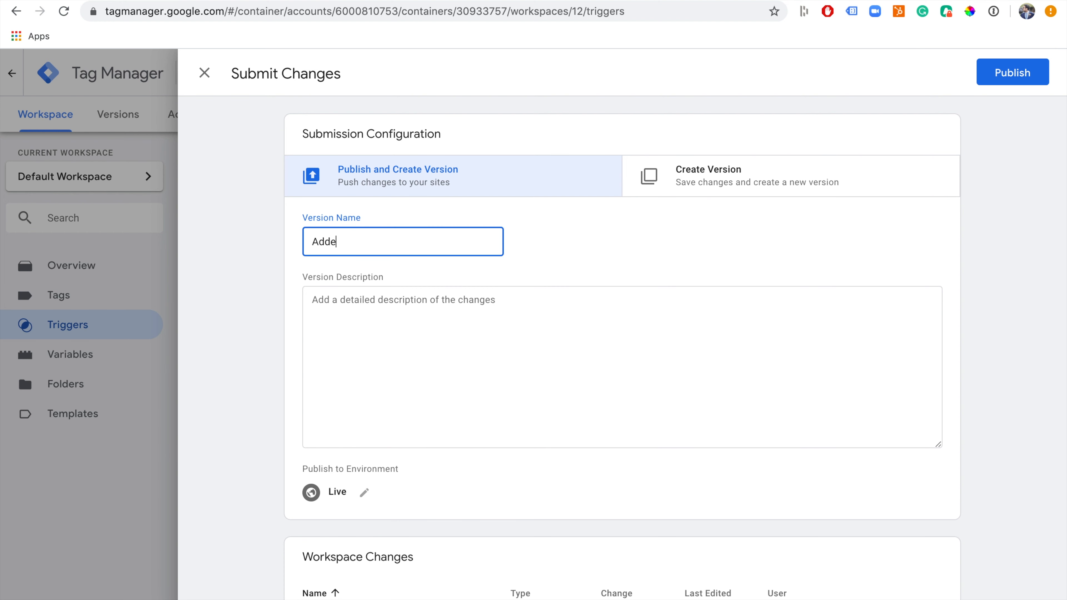
type("d Button Click trigger")
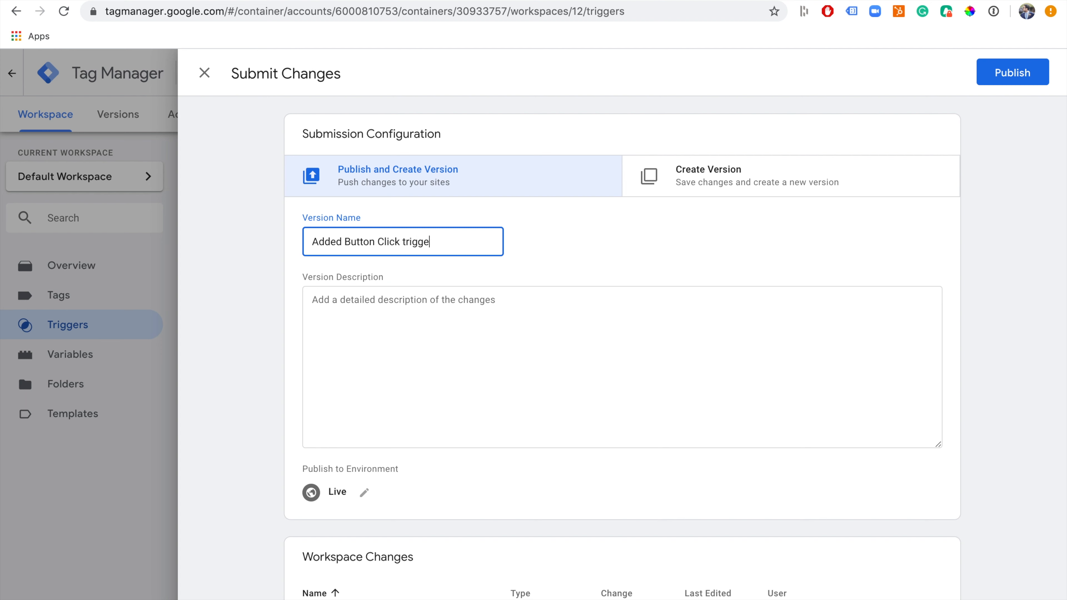
key("ctrl+a")
key("ctrl+c")
left_click(426, 299)
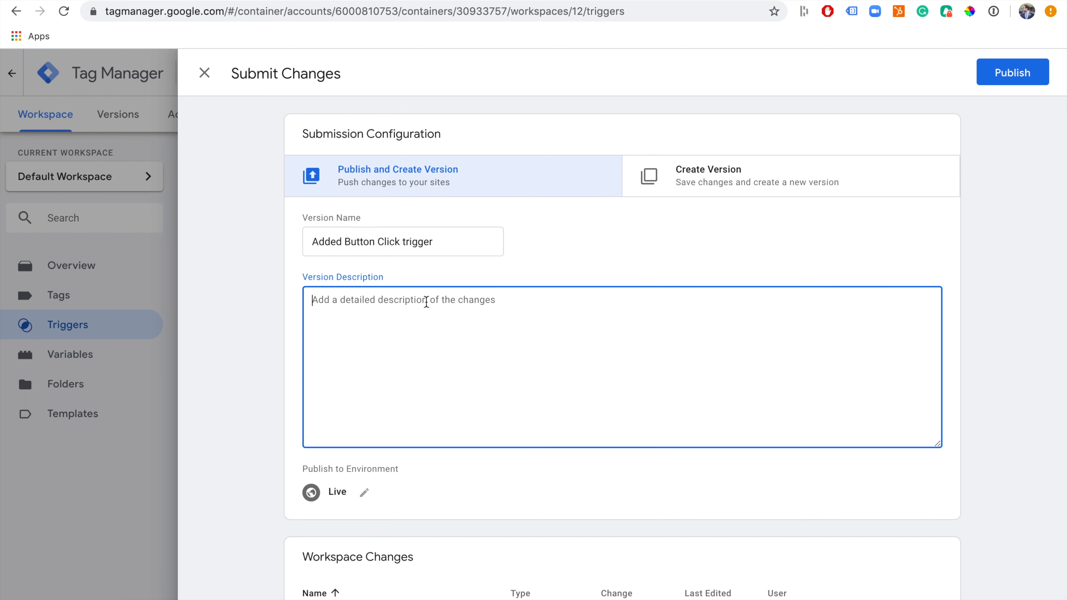
key("ctrl+v")
left_click(1006, 74)
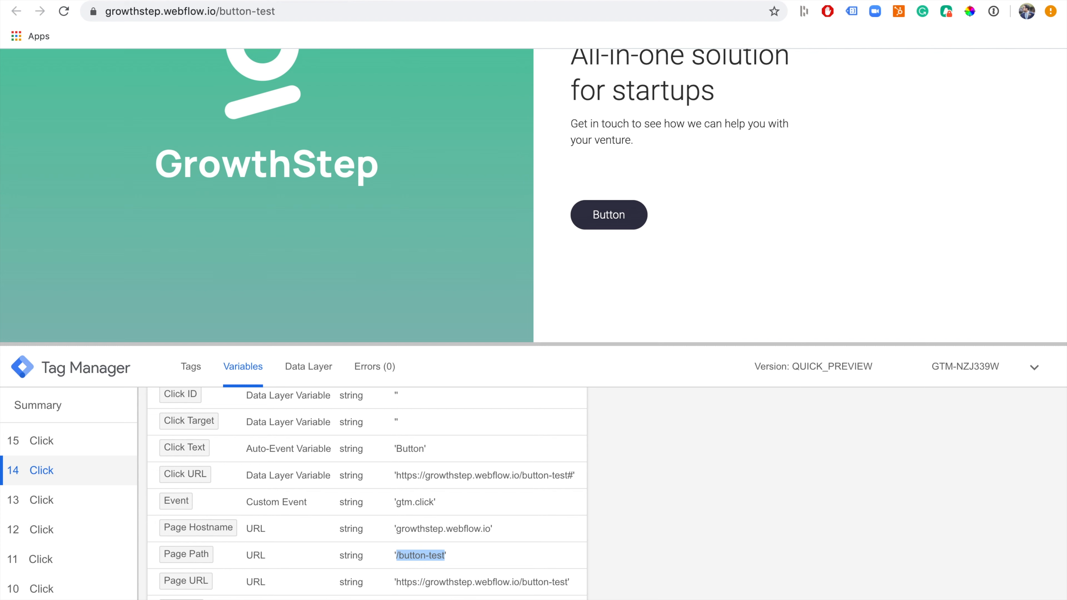
Refresh the Default Workspace preview in Tag Manager and reload the button-test page with it
left_click(271, 13)
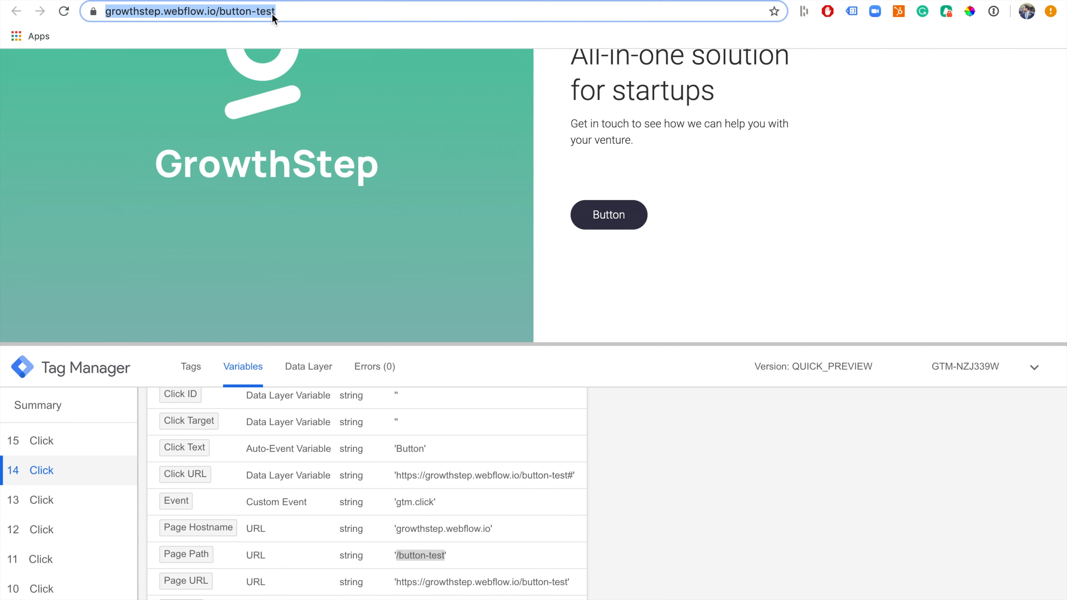
key("Return")
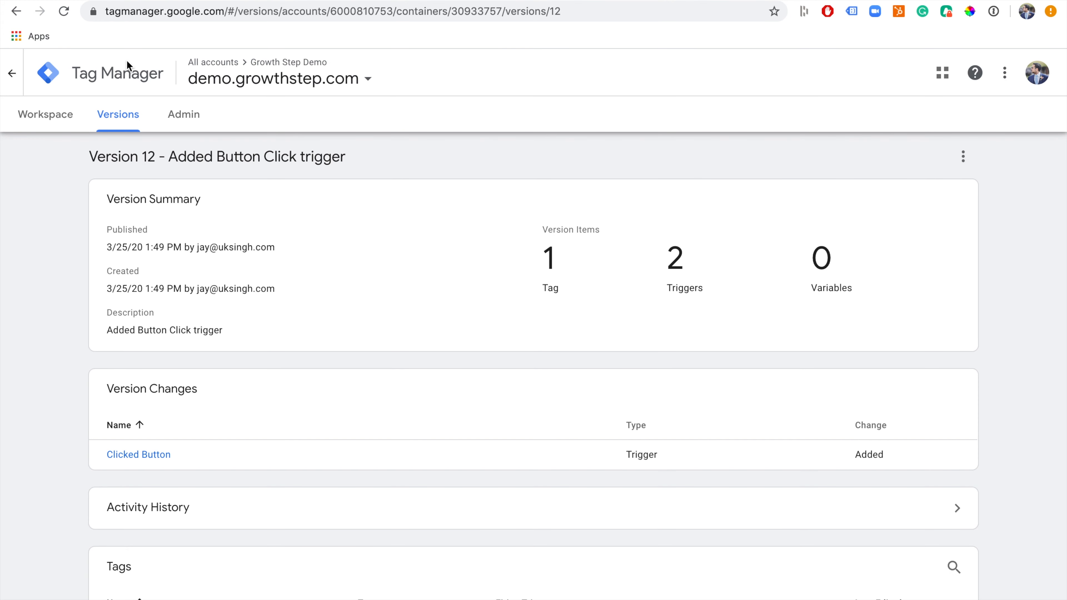
left_click(25, 123)
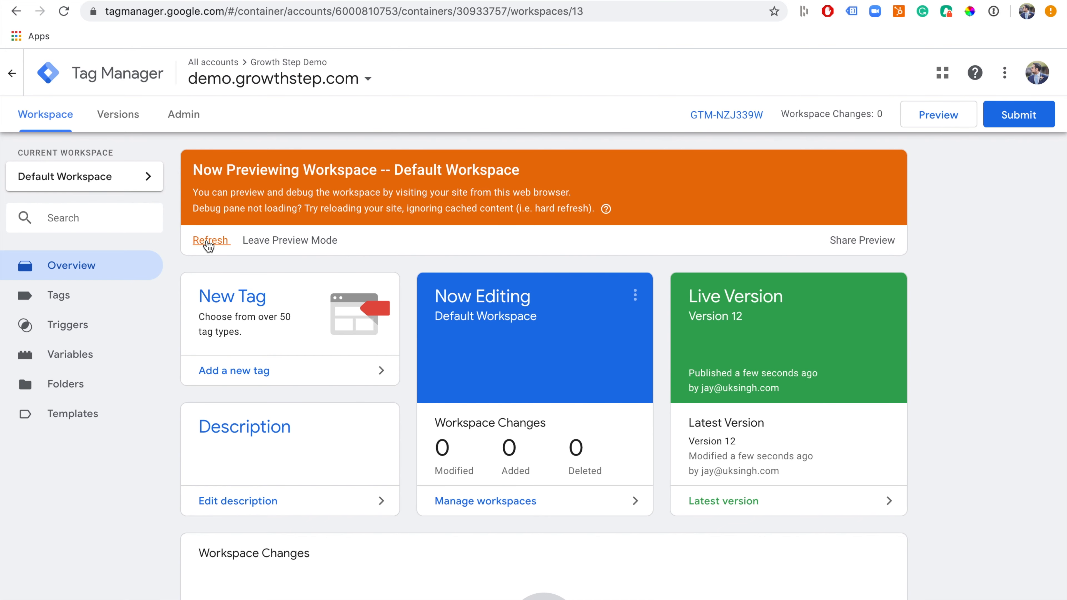
left_click(208, 245)
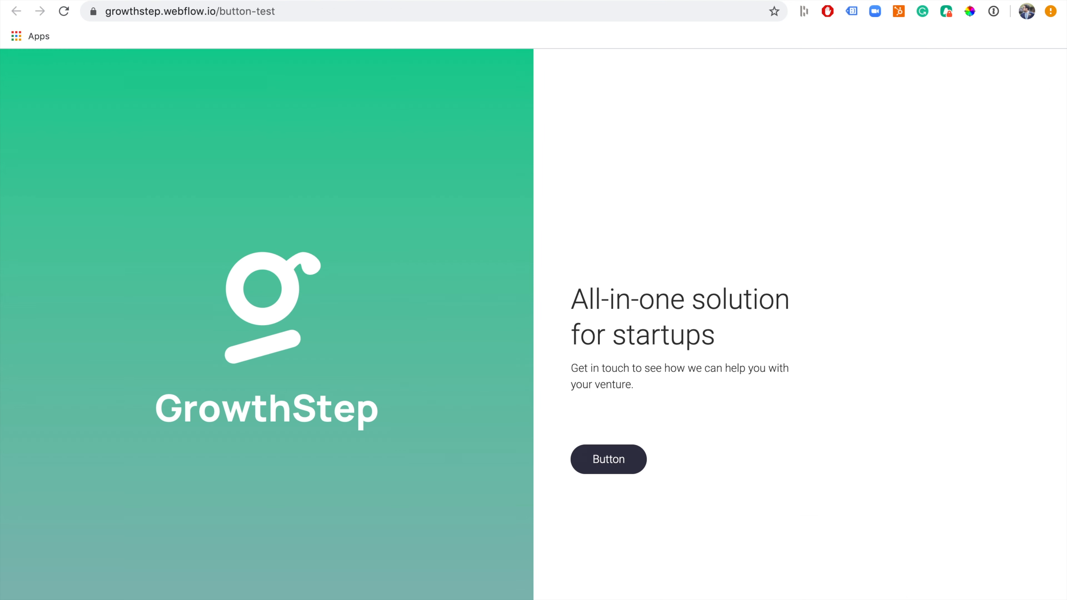
left_click(254, 11)
key("Return")
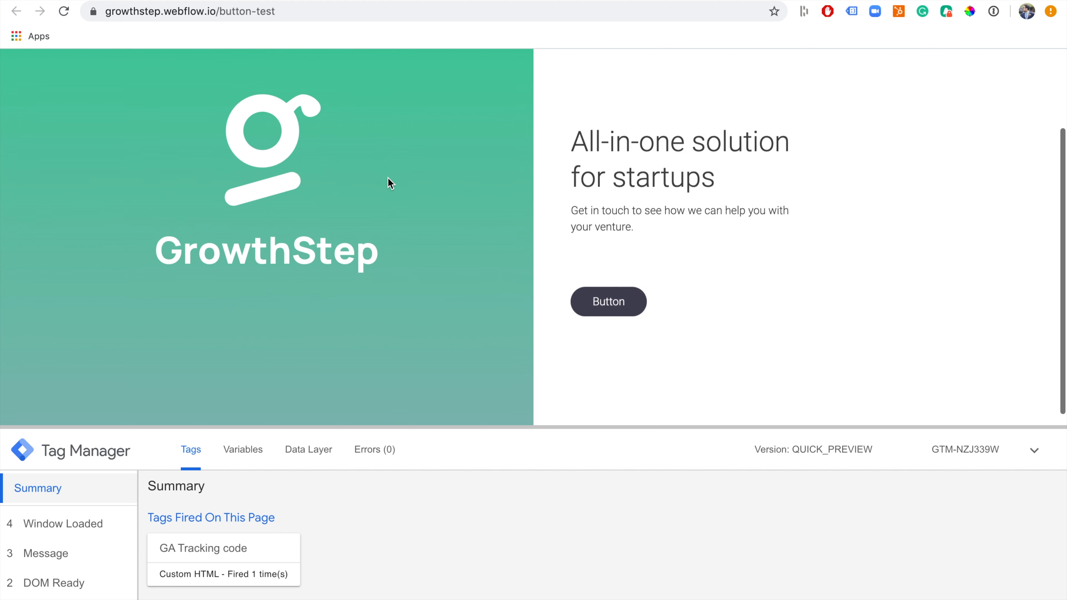
Generate click events on empty areas of the test page and check the summary of tags fired in the preview pane
left_click(413, 197)
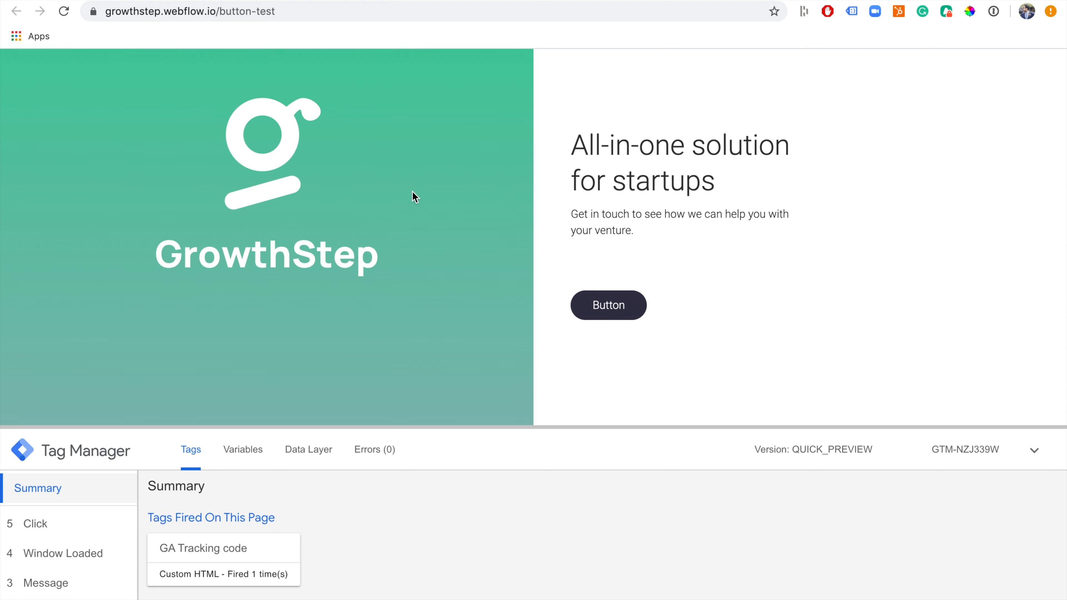
left_click(332, 296)
left_click(403, 290)
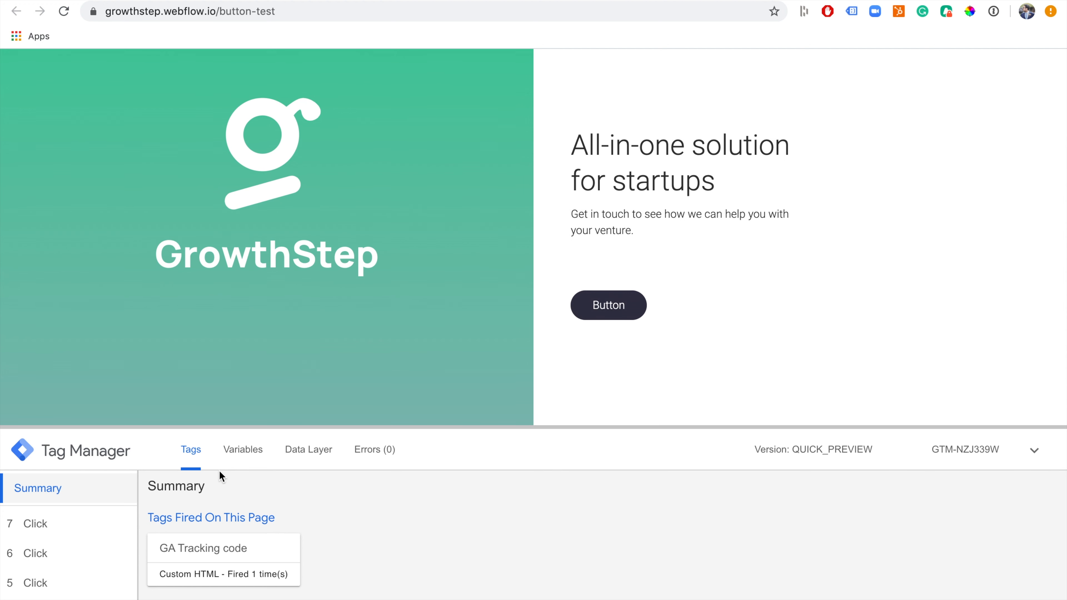
scroll(219, 470, "down", 1)
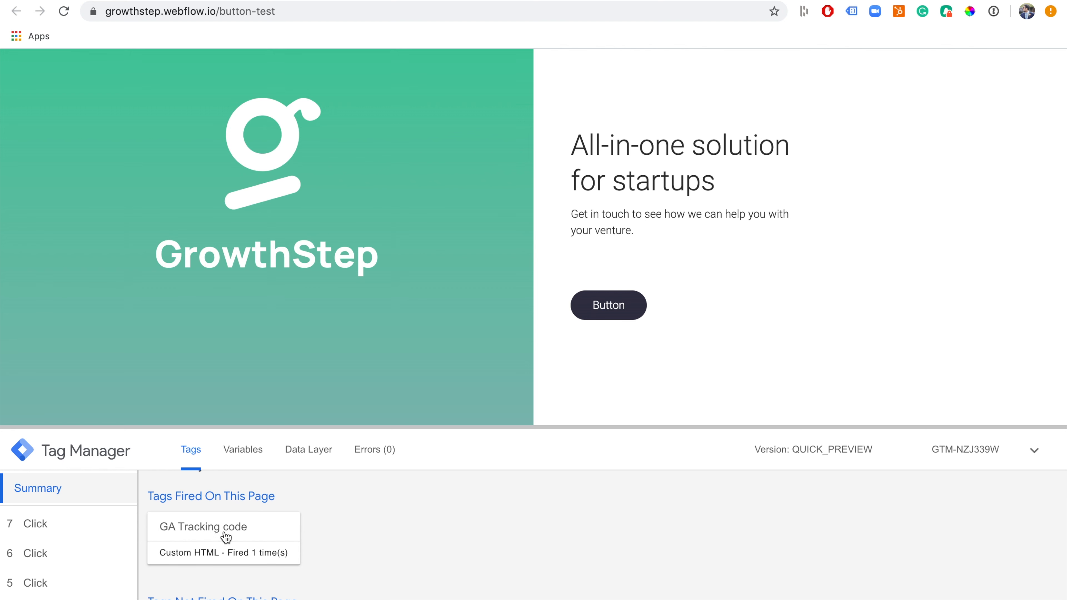
scroll(273, 545, "down", 1)
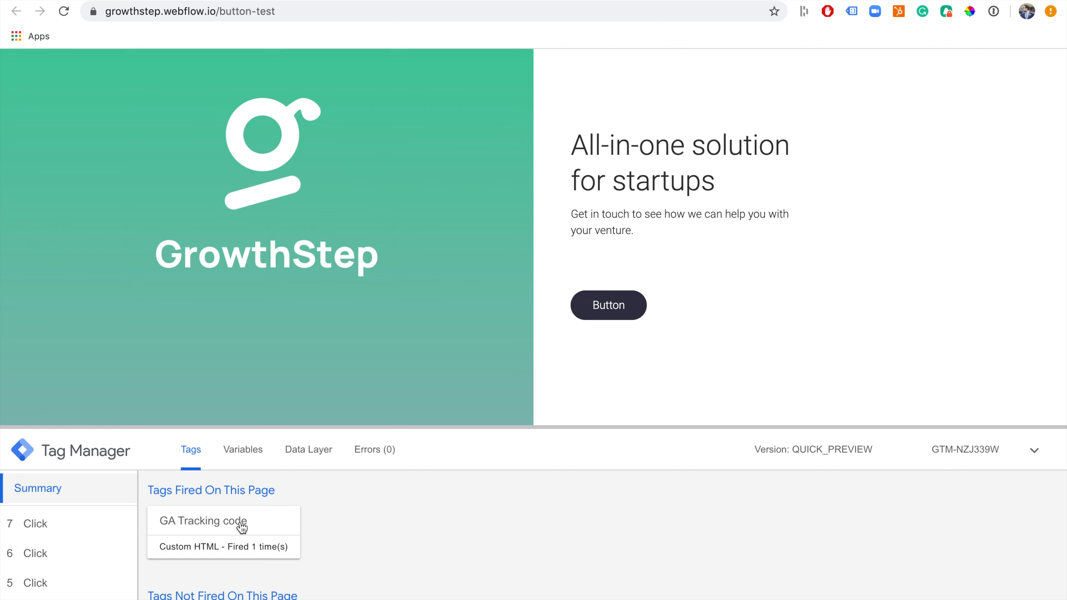
left_click(404, 183)
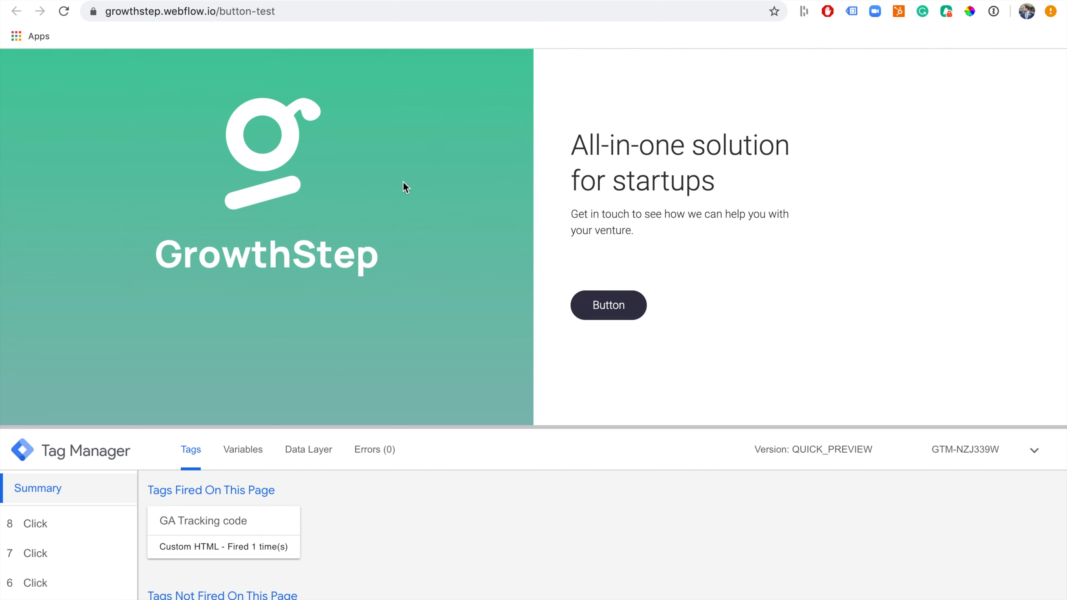
Trigger the test page's Button and examine the newest Click event's Click Text and Page Path variables in the preview pane
left_click(609, 310)
left_click(56, 530)
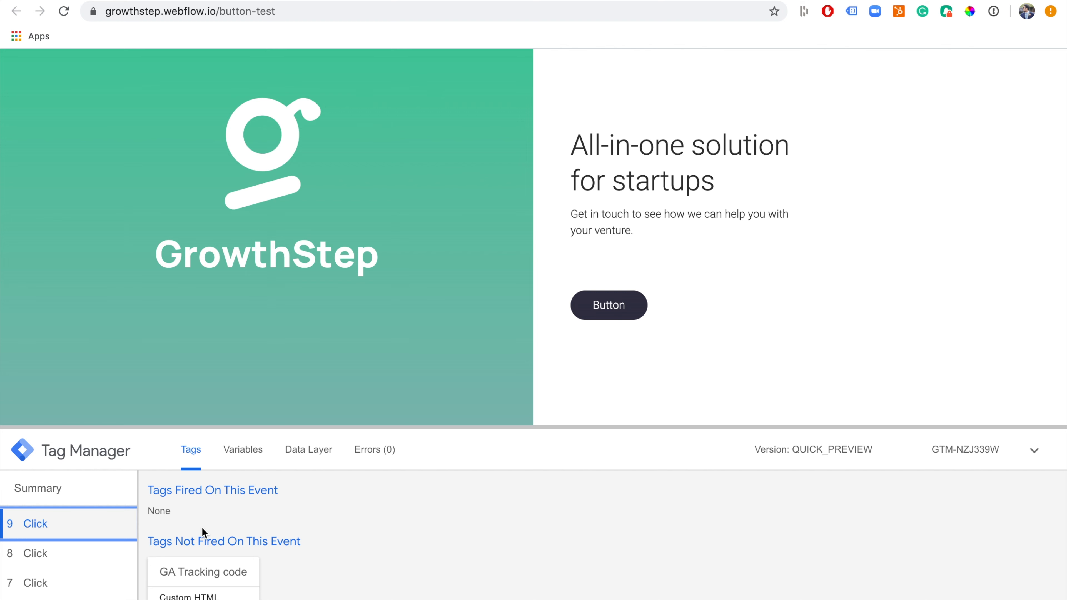
left_click(247, 453)
scroll(257, 561, "down", 5)
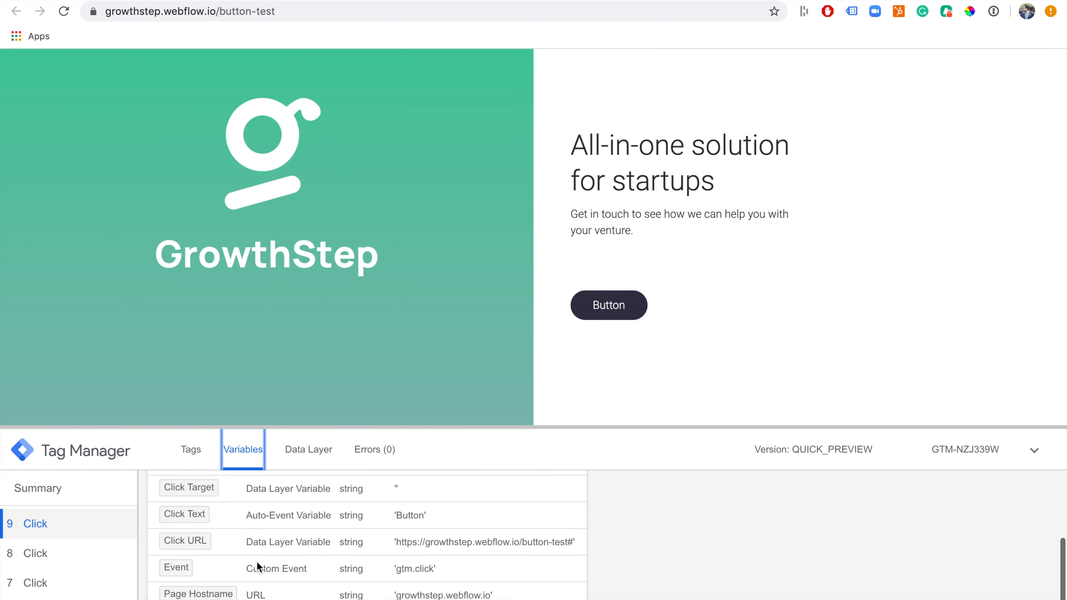
scroll(256, 561, "down", 1)
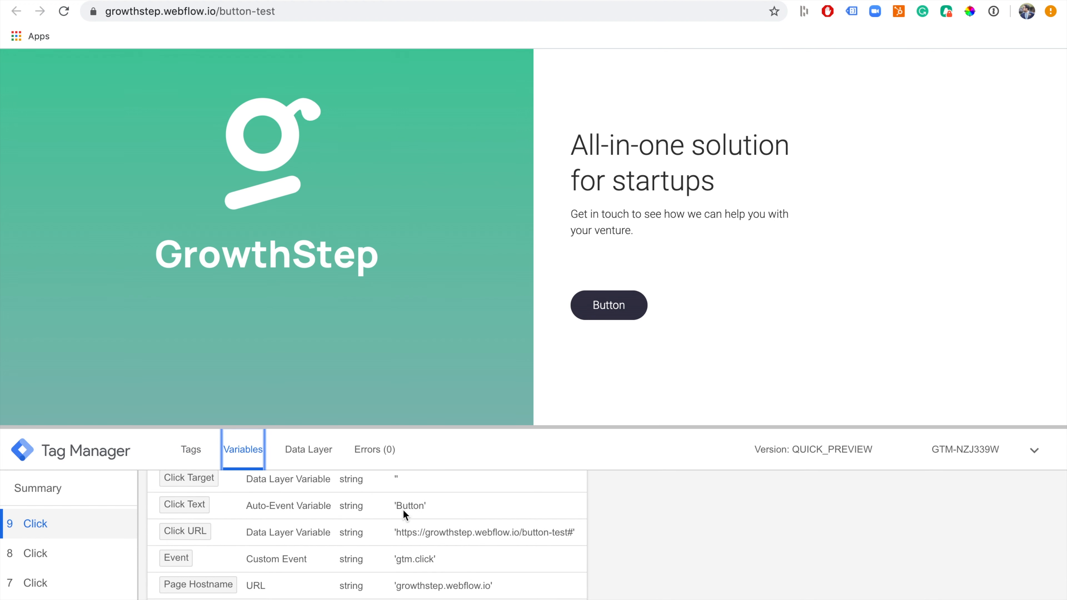
scroll(405, 508, "down", 3)
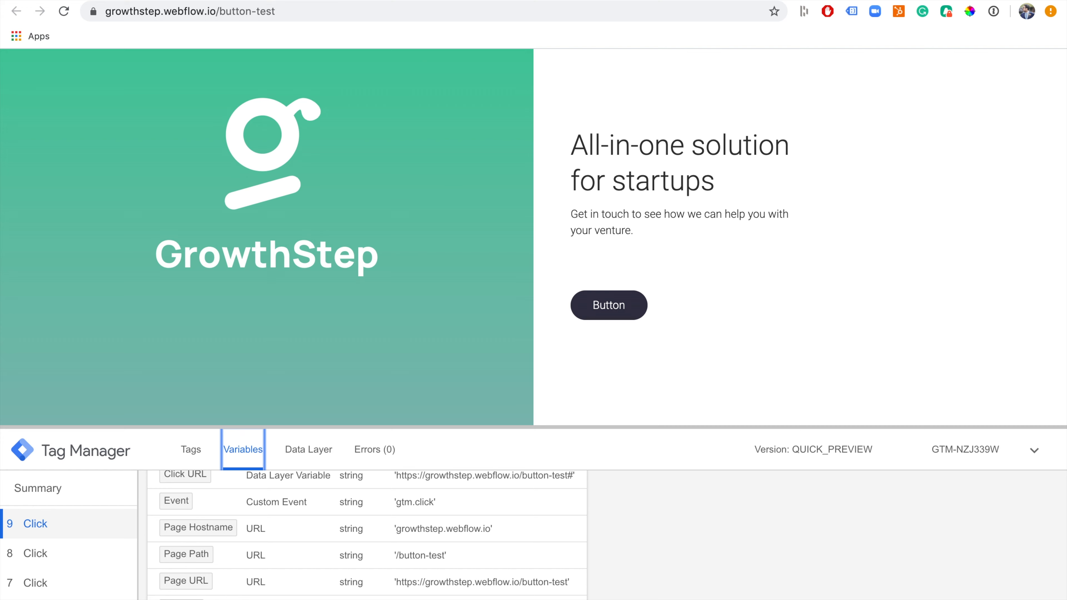
View the workspace's tag list in Tag Manager, and review the Events slide in the Google Slides presentation
key("ctrl+Tab")
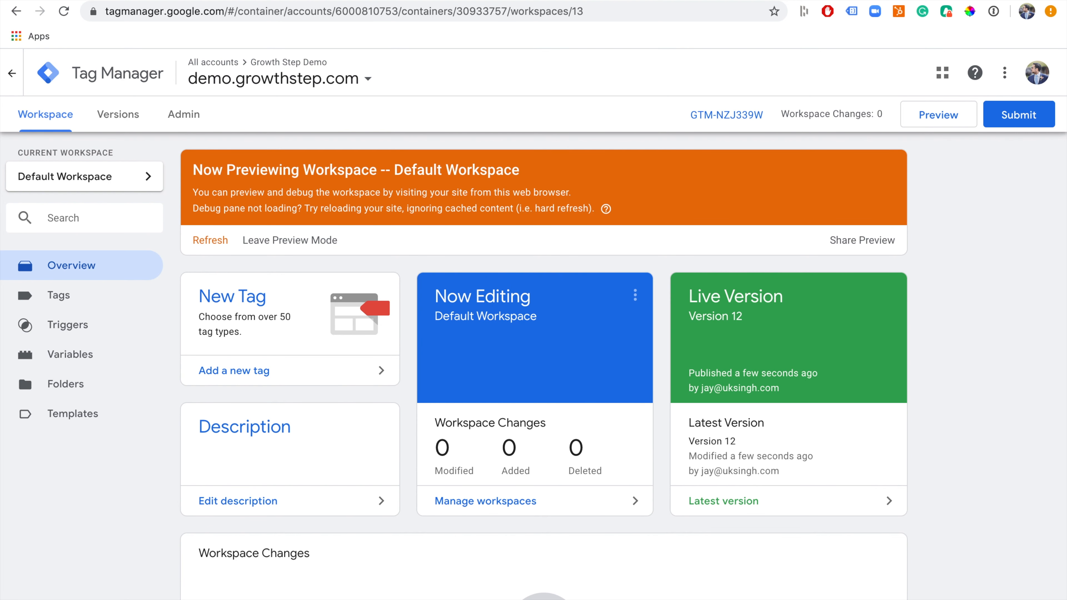
left_click(57, 298)
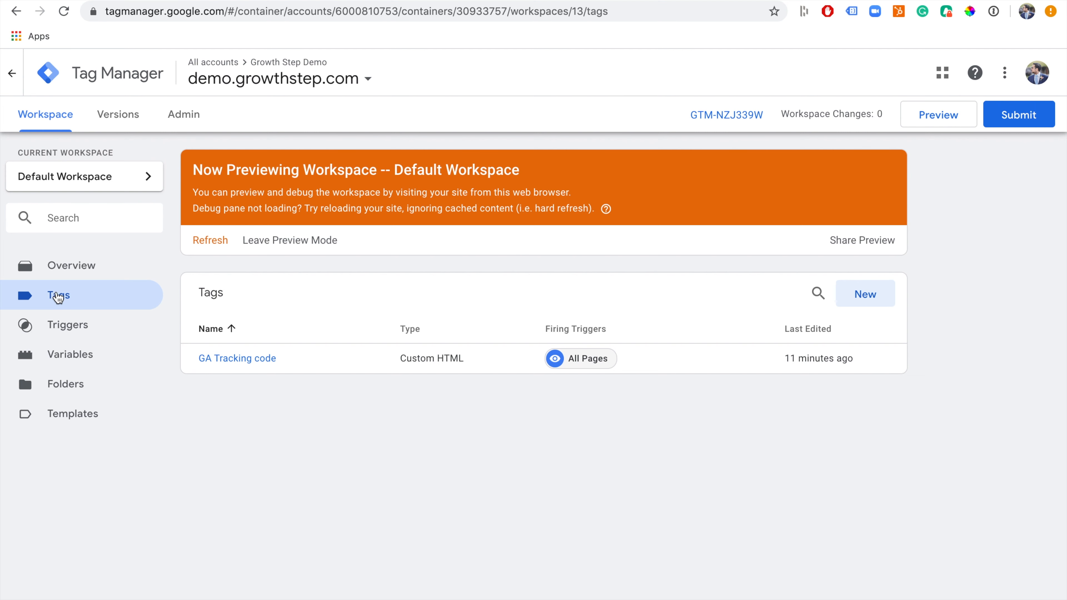
key("ctrl+Tab")
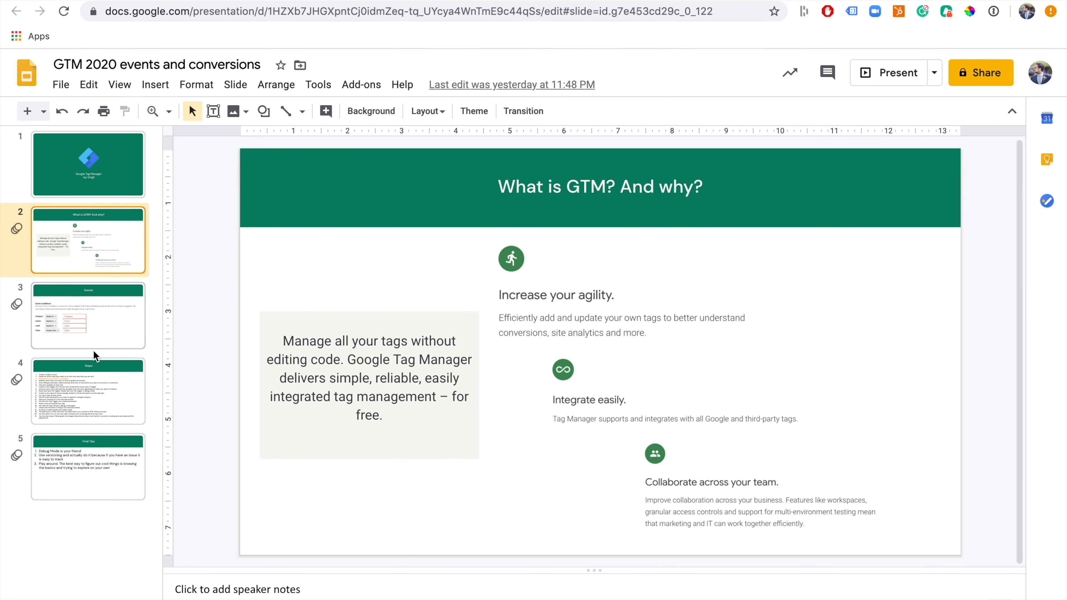
left_click(111, 335)
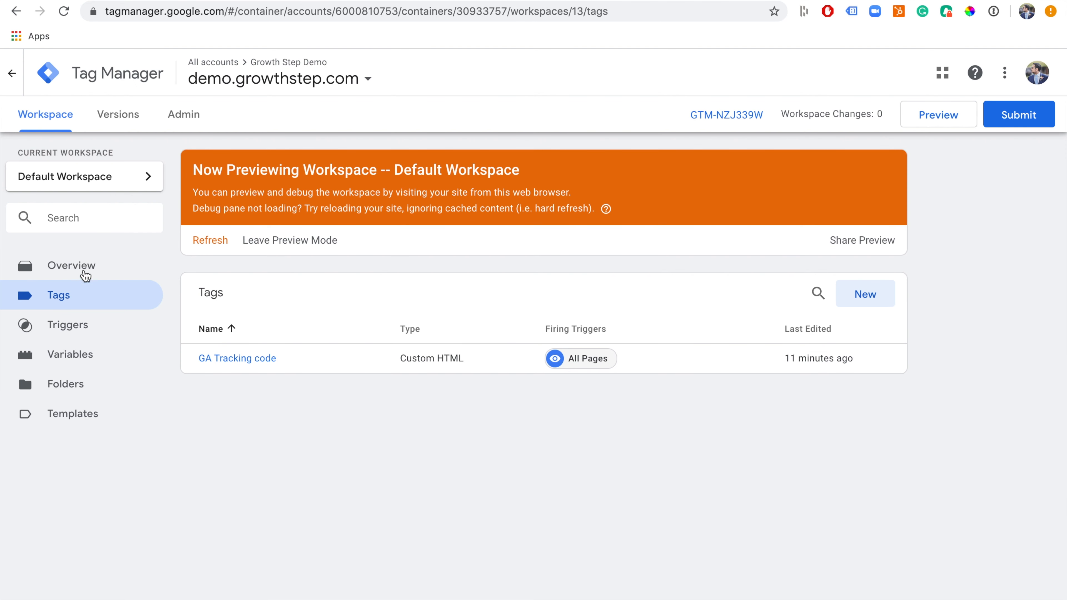
Create a new tag named "Button click event to GA" in the Tag Manager workspace
left_click(869, 299)
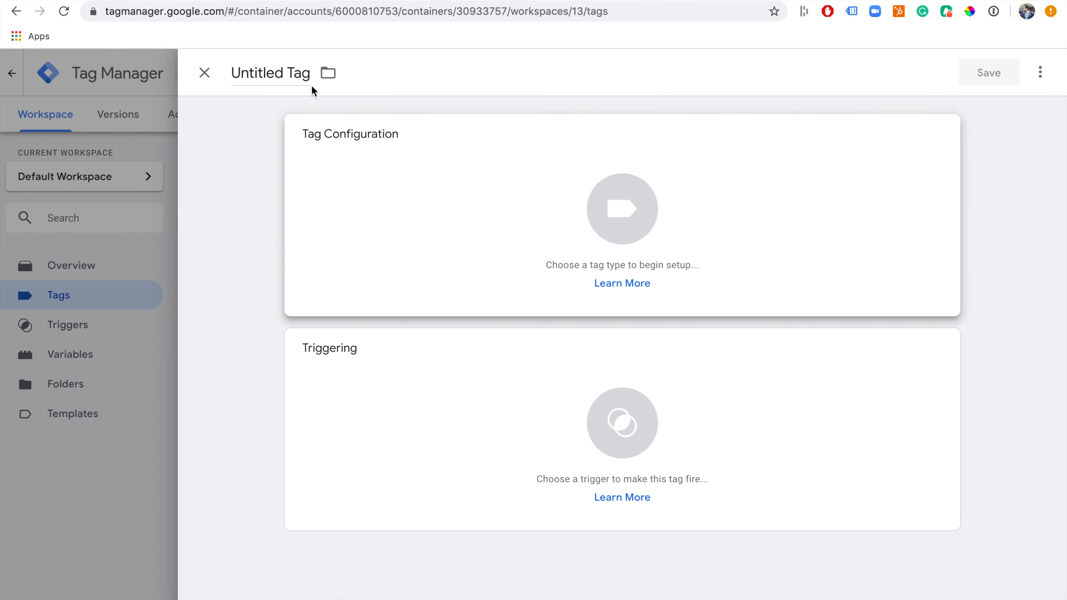
left_click(278, 73)
type("Bu")
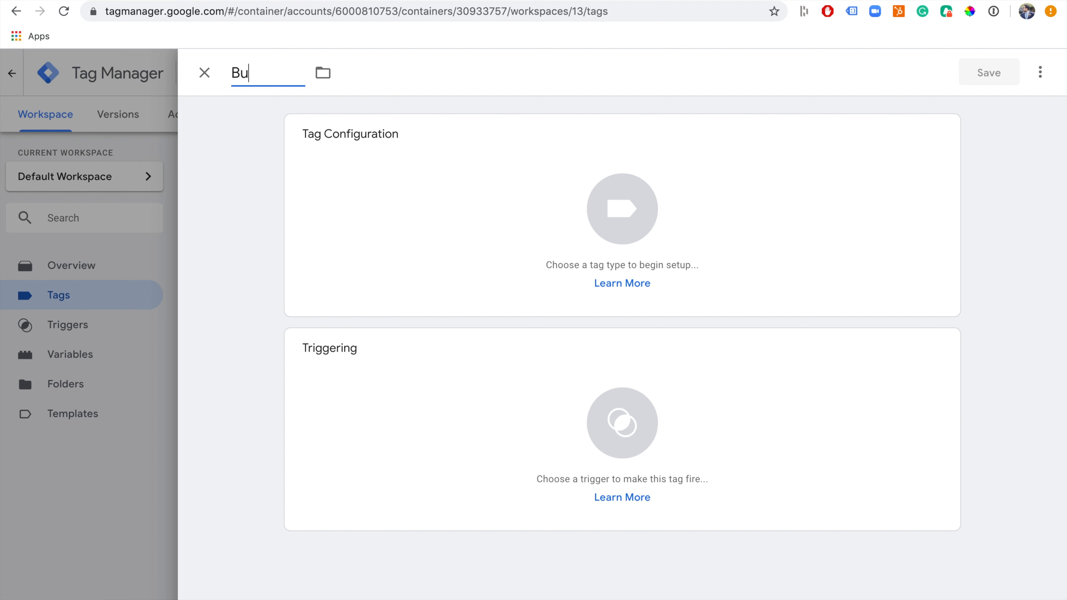
type("tton click e")
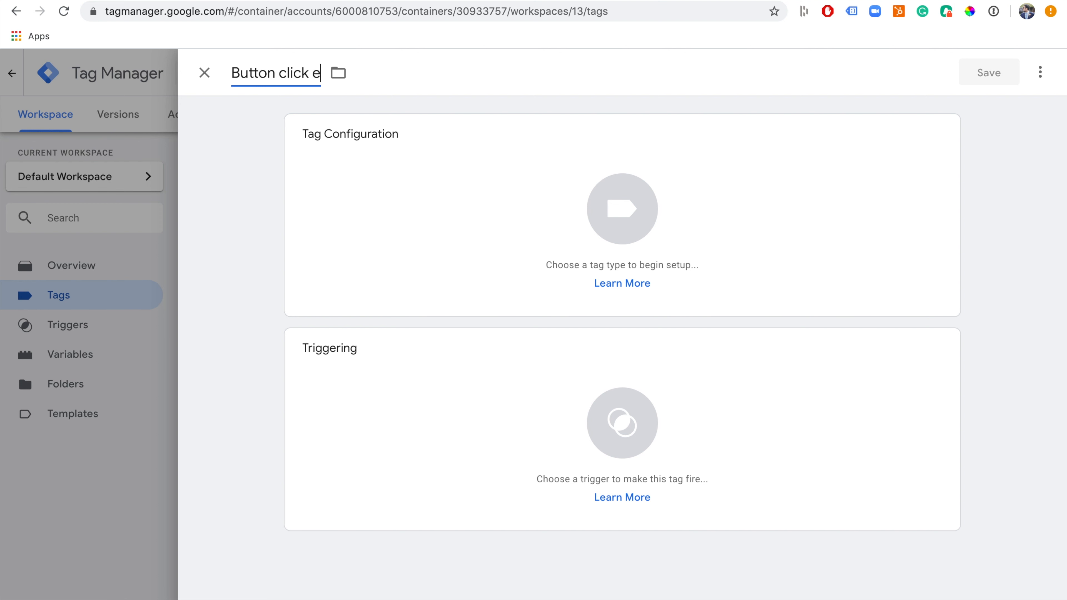
type("vent to")
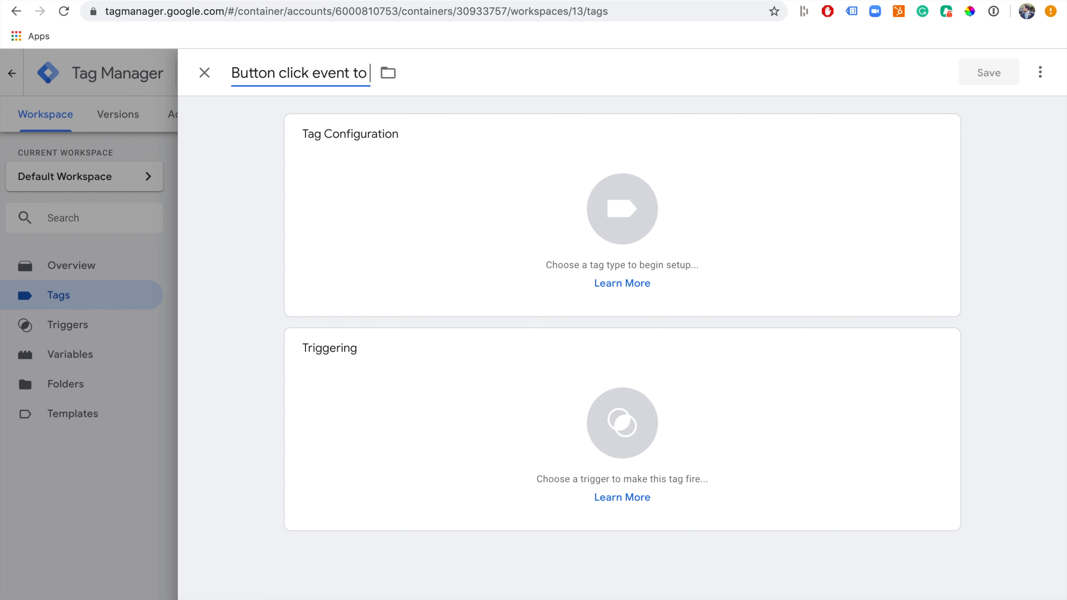
type(" GA")
Configure the tag as Google Analytics: Universal Analytics with the track type Event
left_click(401, 190)
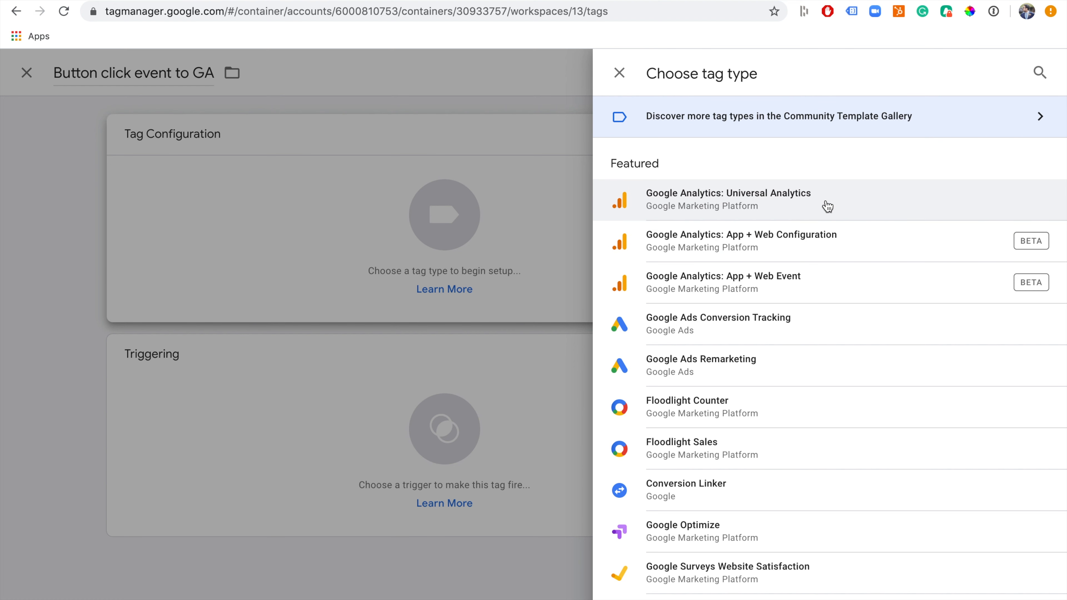
left_click(781, 206)
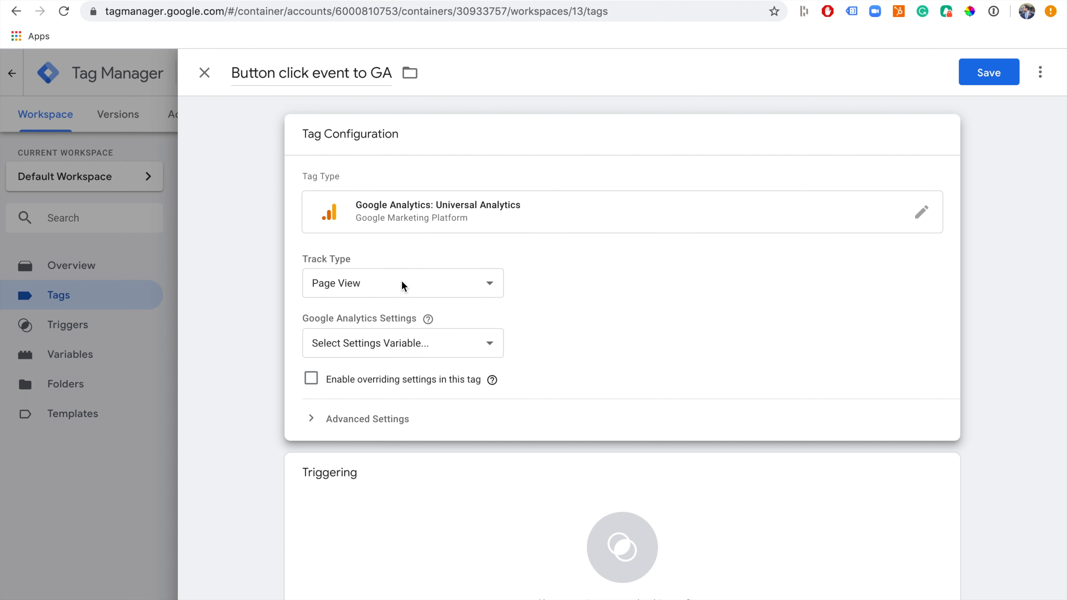
left_click(403, 286)
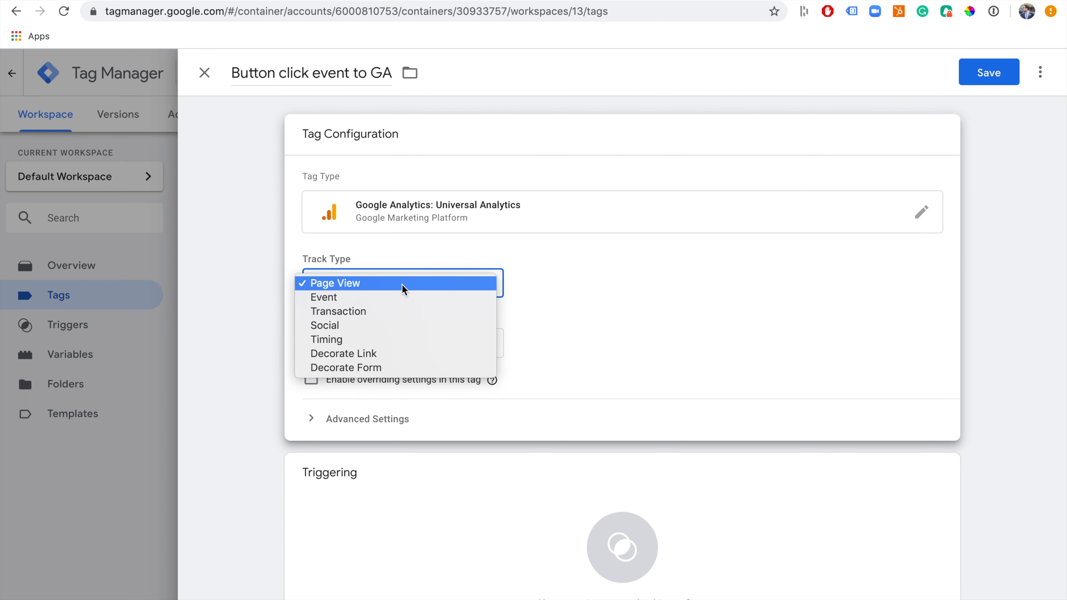
left_click(404, 297)
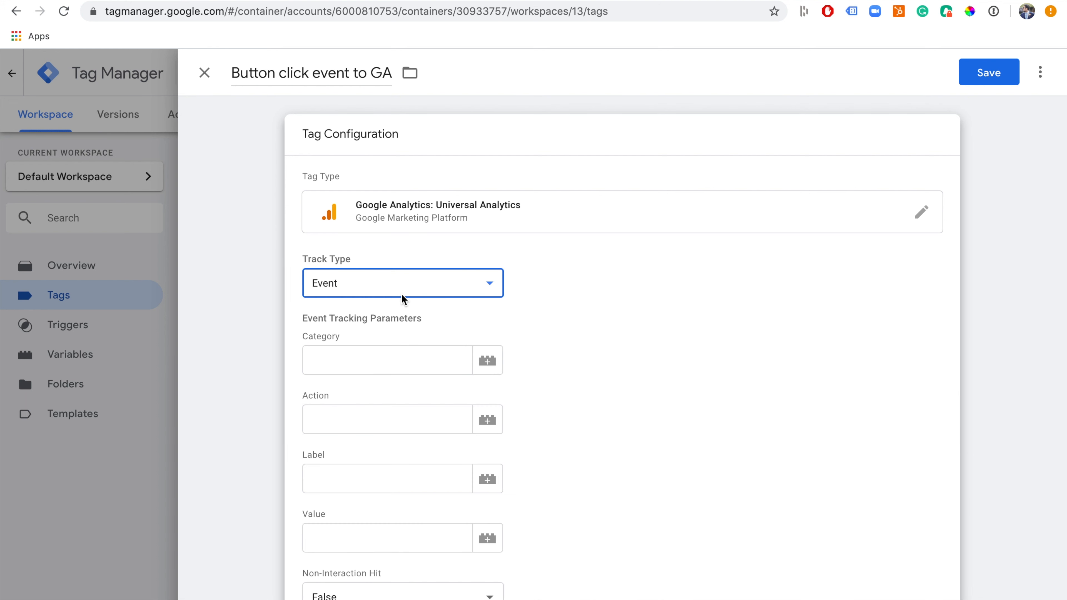
Set the event tracking Category to "CTA" and the Action to "Clicked Button Button" in the tag configuration
left_click(373, 362)
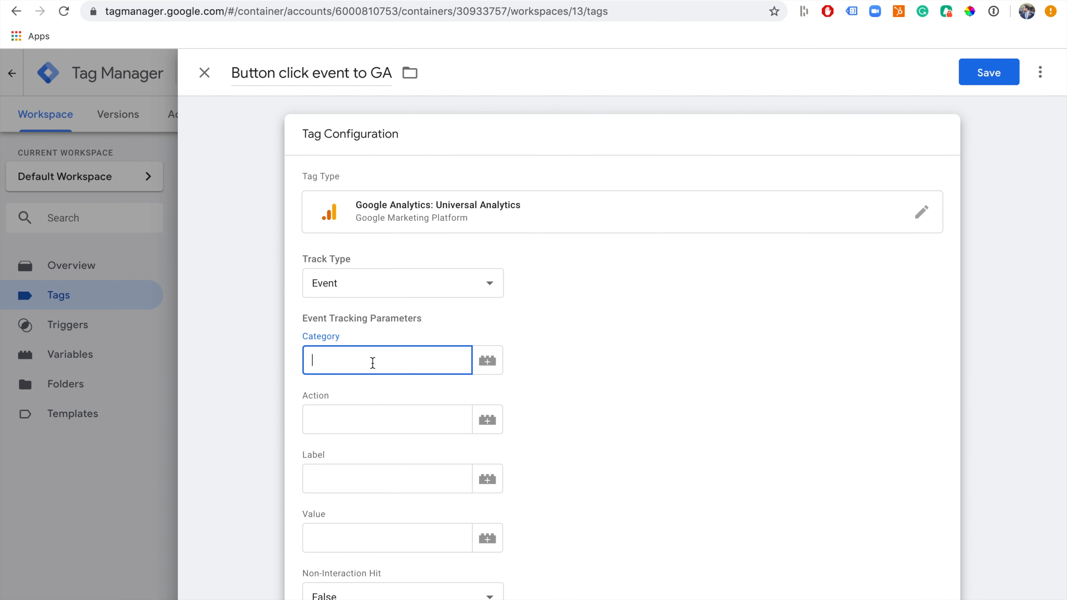
left_click(355, 414)
left_click(334, 468)
left_click(332, 532)
left_click(348, 357)
type("CTA")
left_click(332, 421)
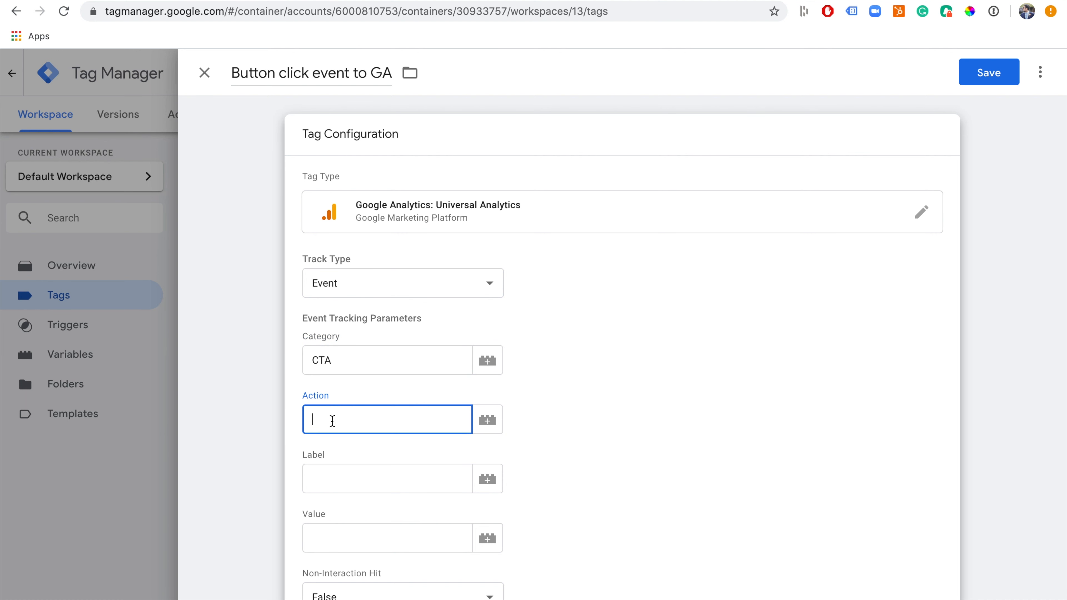
type("Clicked Button Button")
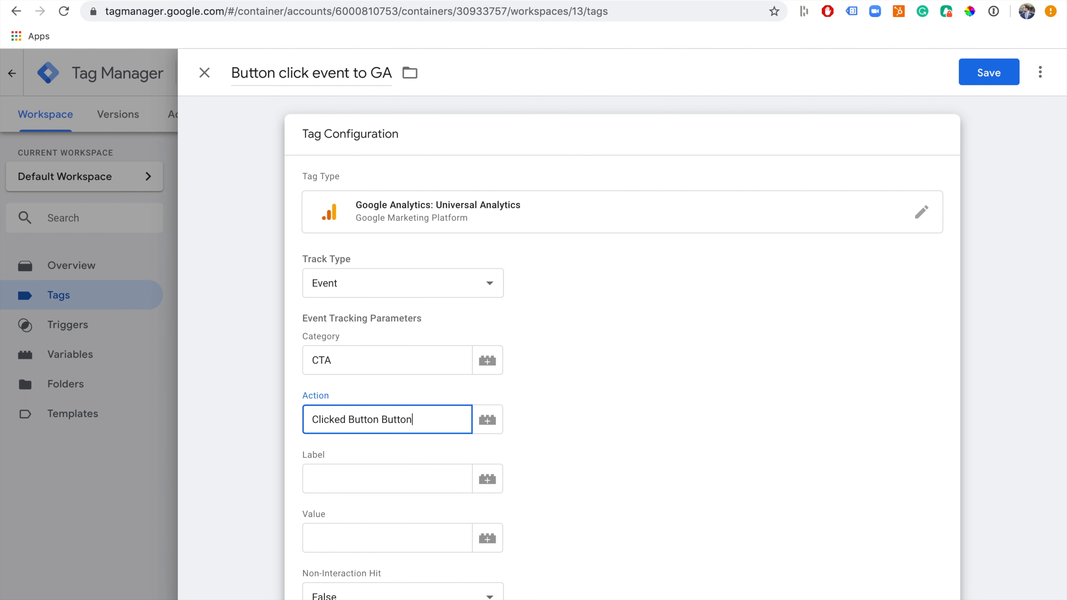
left_click(331, 474)
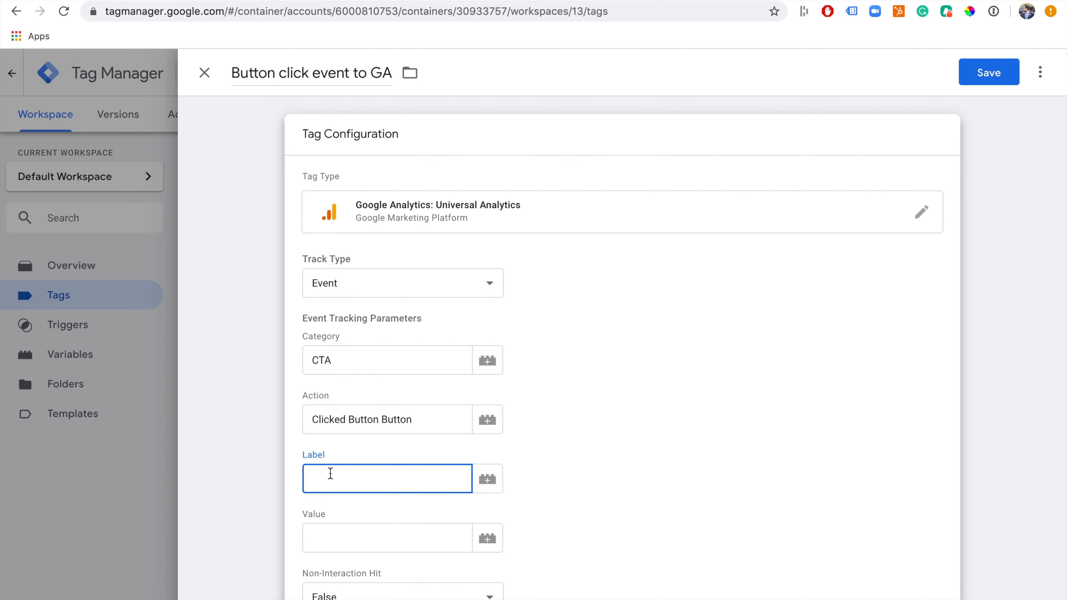
type("/pricing")
key("BackSpace")
key("BackSpace")
key("BackSpace")
key("BackSpace")
key("BackSpace")
key("BackSpace")
key("BackSpace")
key("BackSpace")
scroll(578, 431, "down", 2)
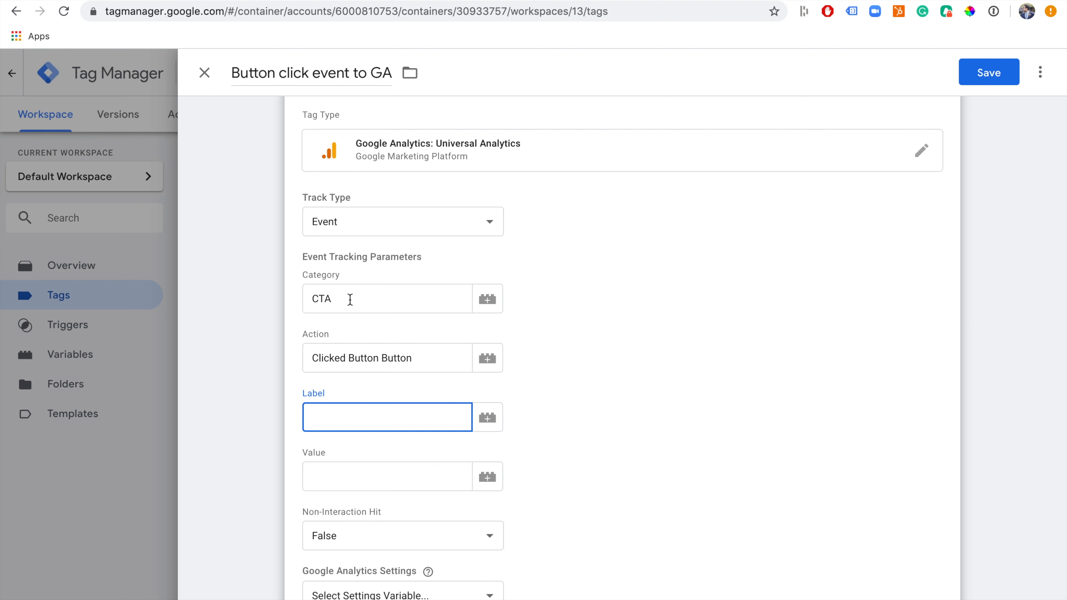
left_click(420, 360)
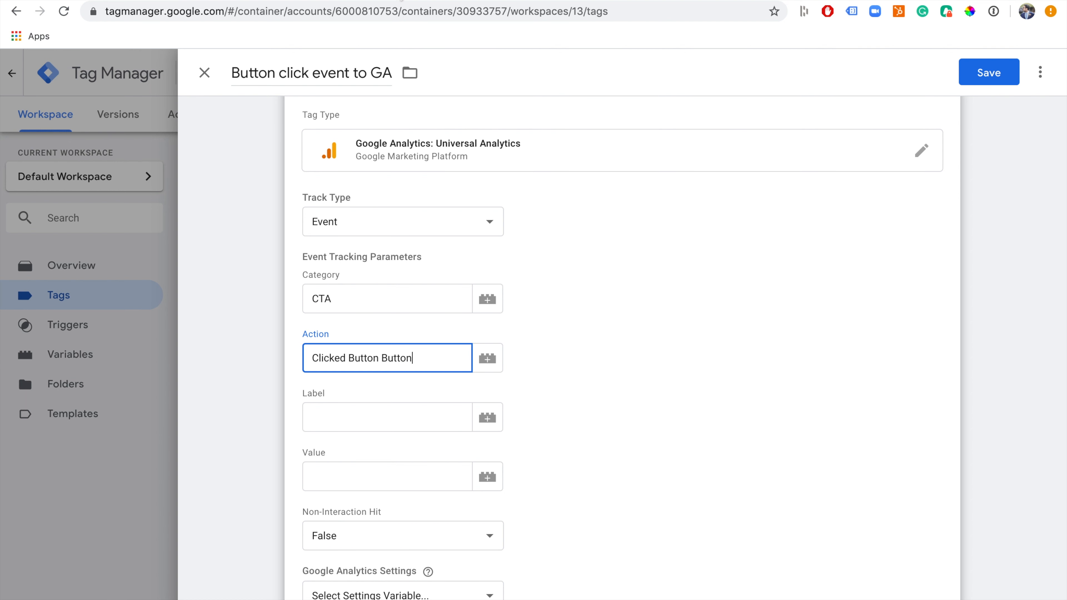
Switch to Google Analytics and start a new Custom goal for the All Web Site Data view
left_click(401, 0)
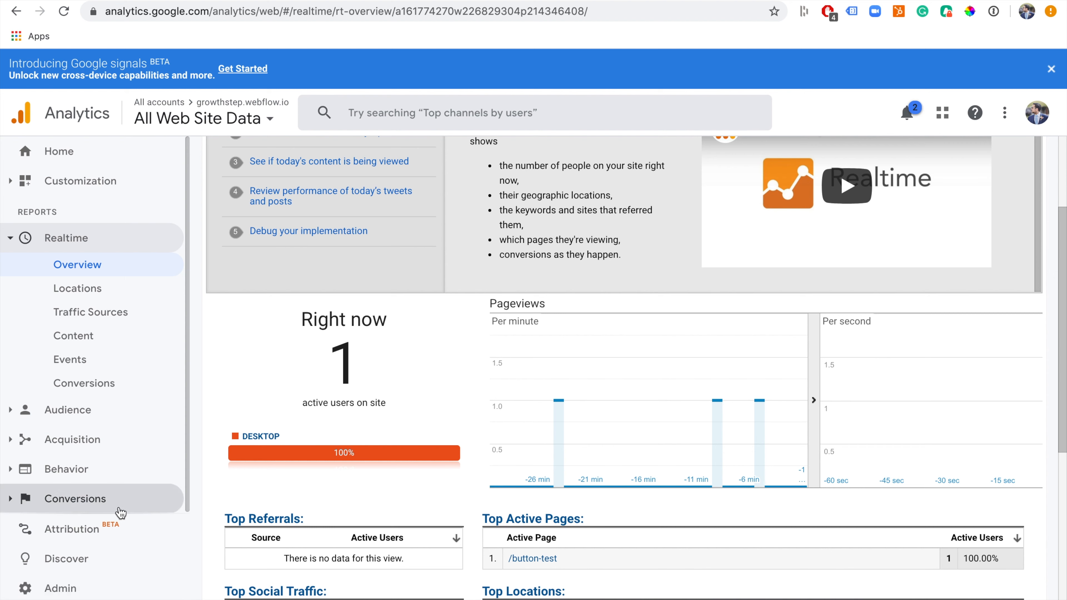
left_click(83, 590)
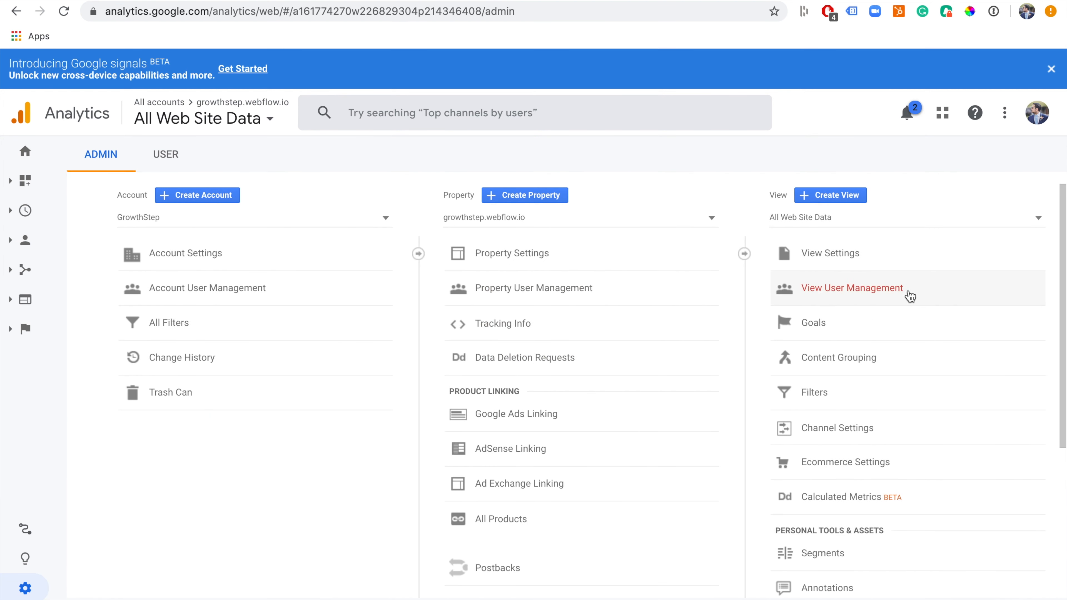
left_click(875, 329)
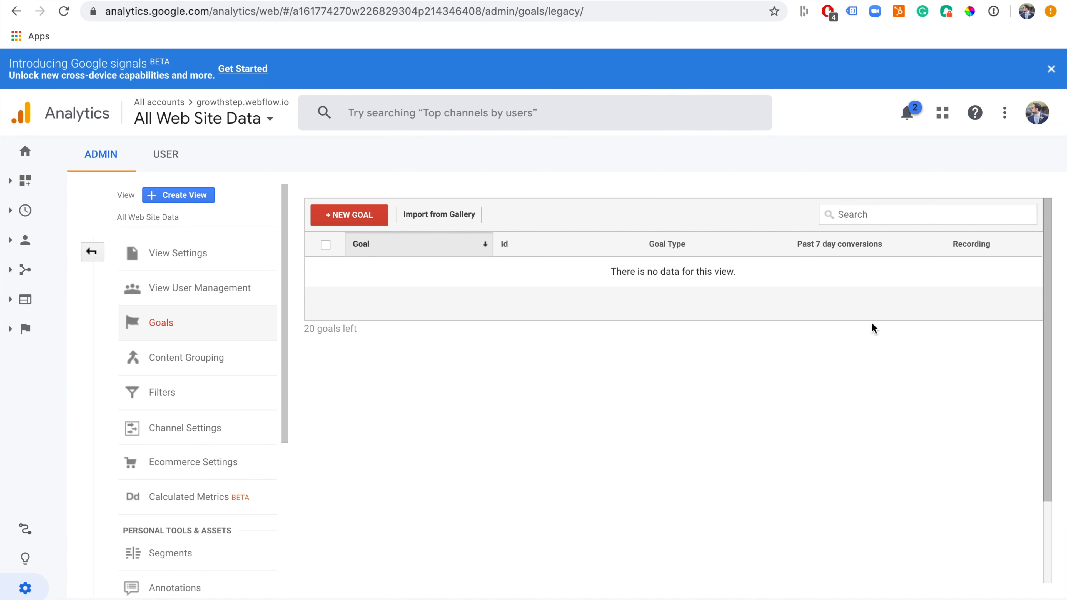
left_click(346, 216)
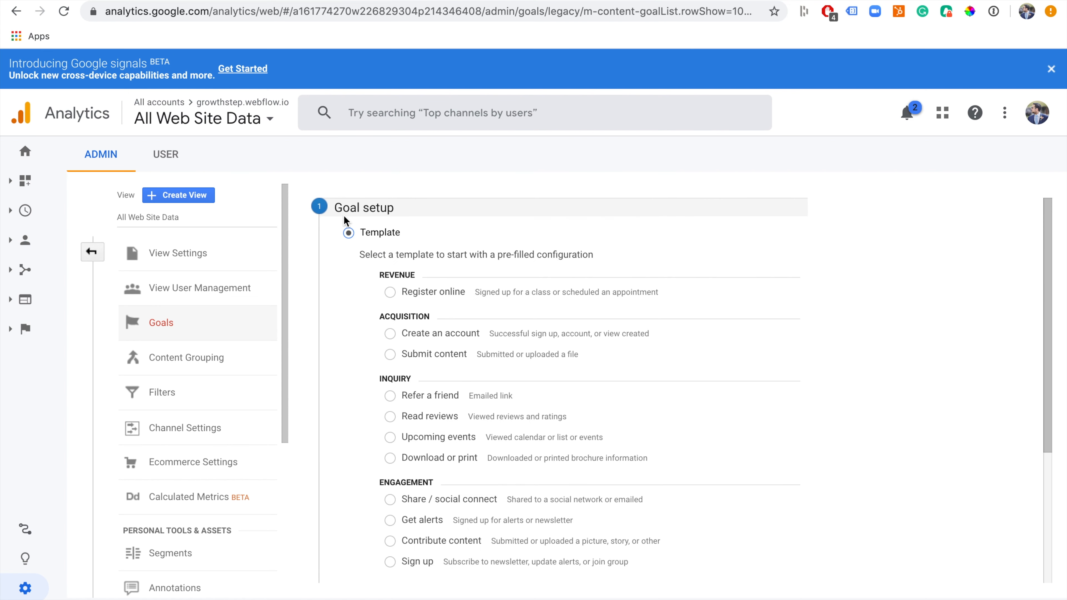
scroll(497, 246, "down", 3)
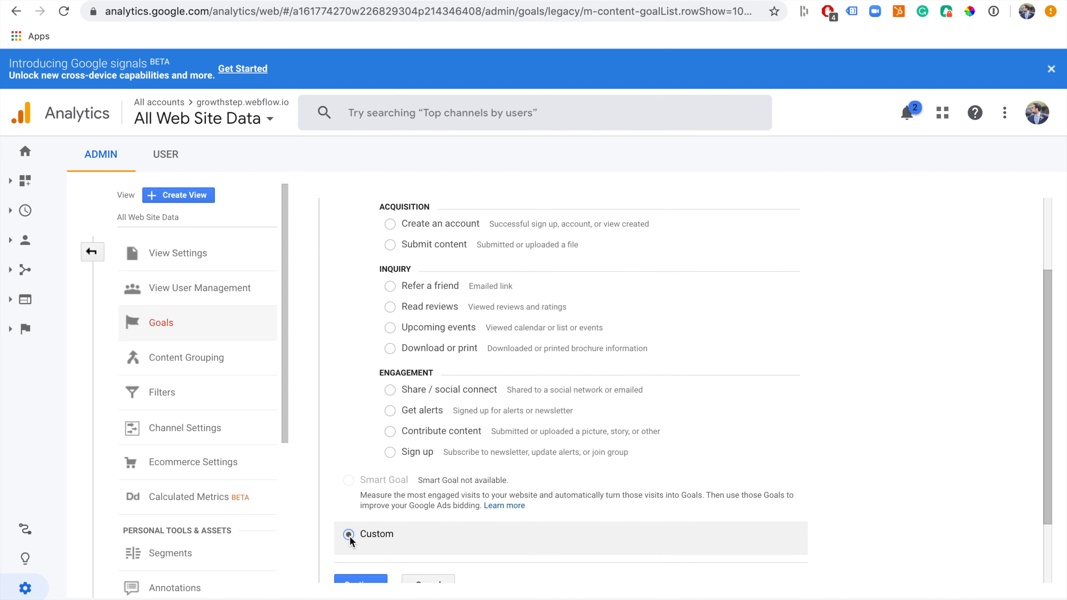
scroll(356, 523, "down", 2)
left_click(370, 509)
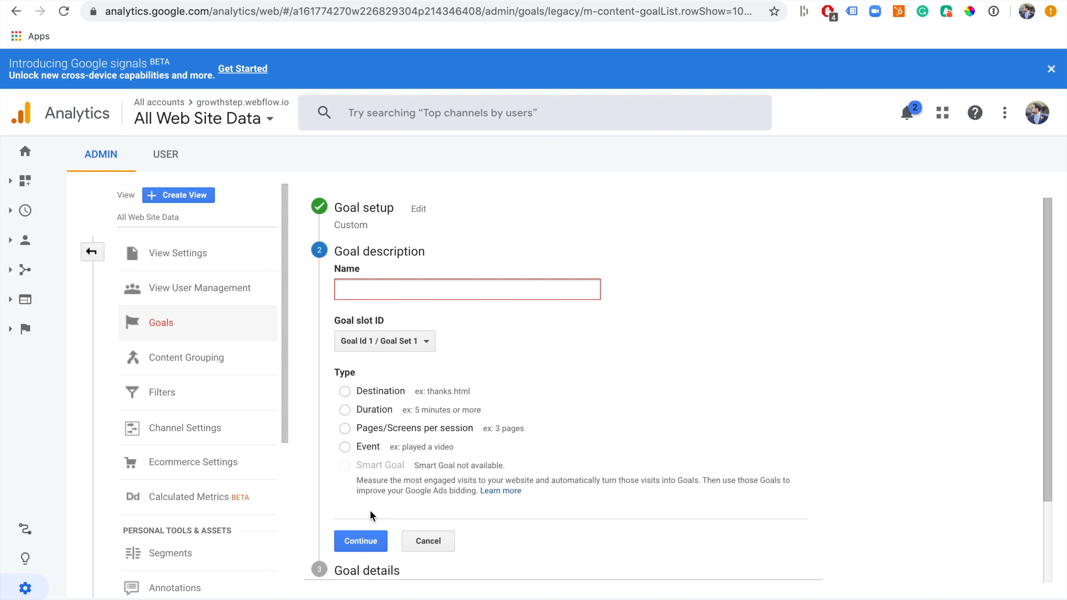
Name the goal "Clicked Button Button", set its type to Event, and continue to the goal details
type("CLicked Button Bytton")
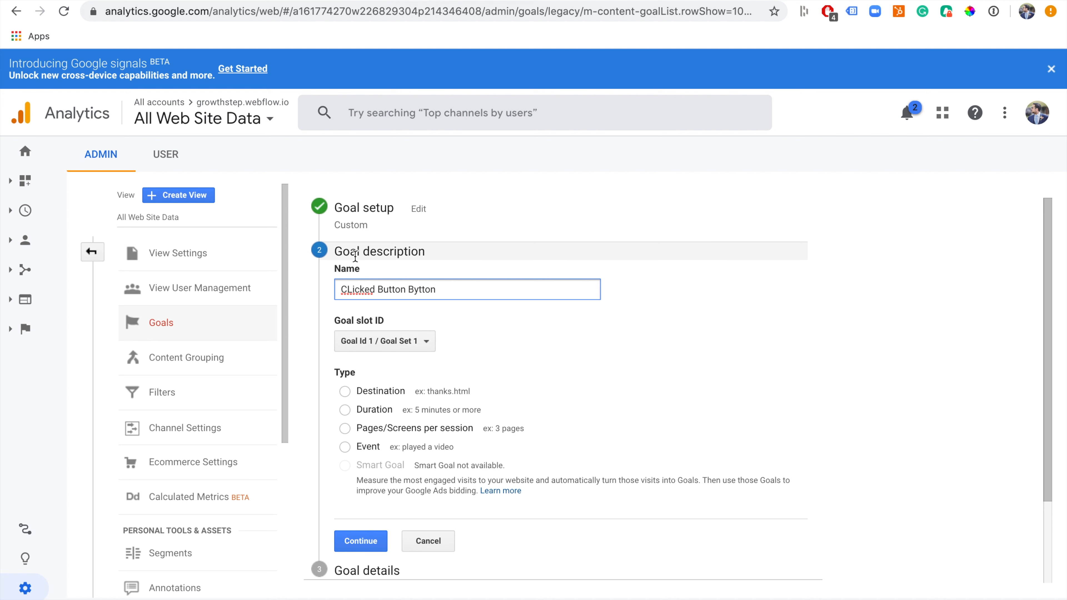
right_click(353, 290)
left_click(386, 299)
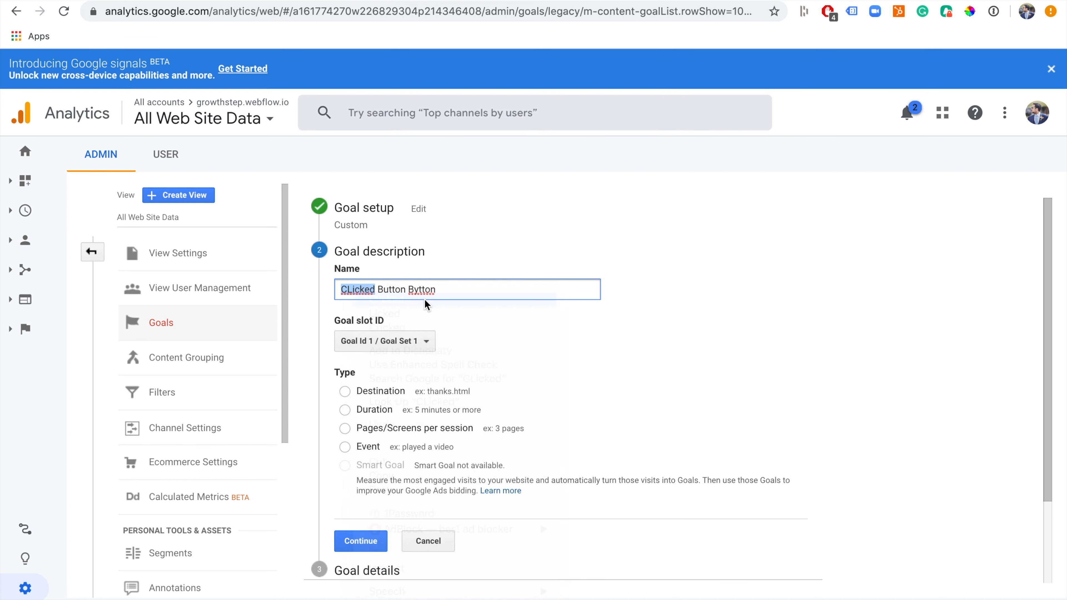
double_click(420, 290)
type("Button")
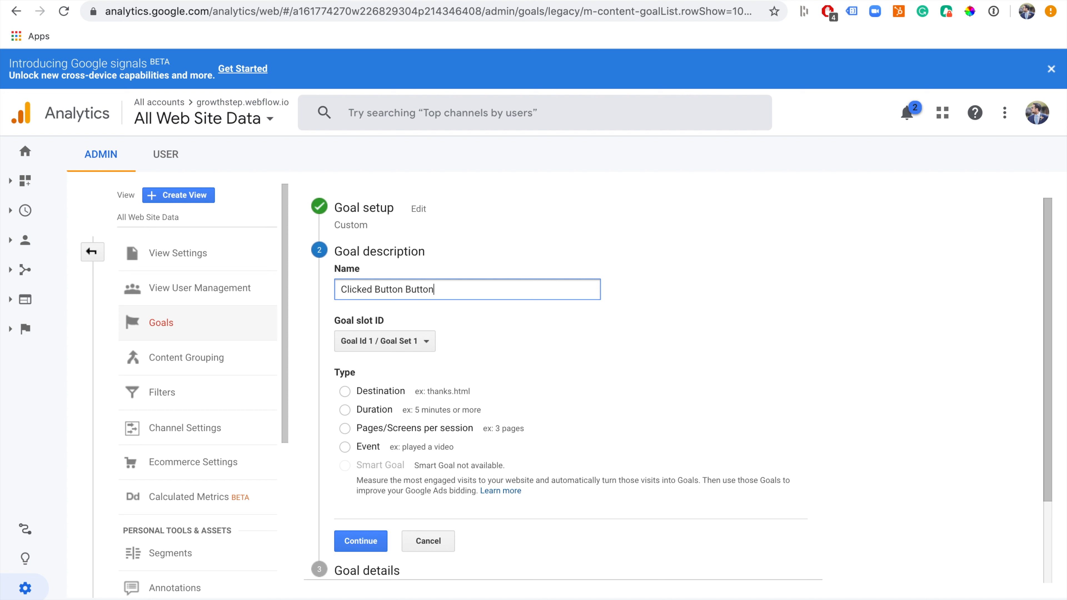
left_click(346, 447)
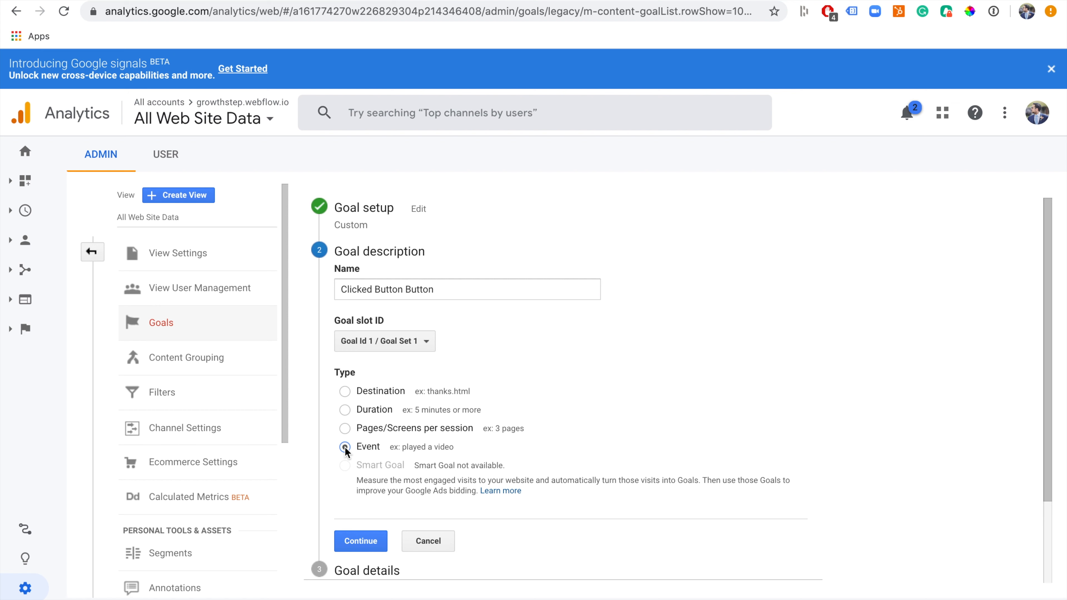
left_click(346, 452)
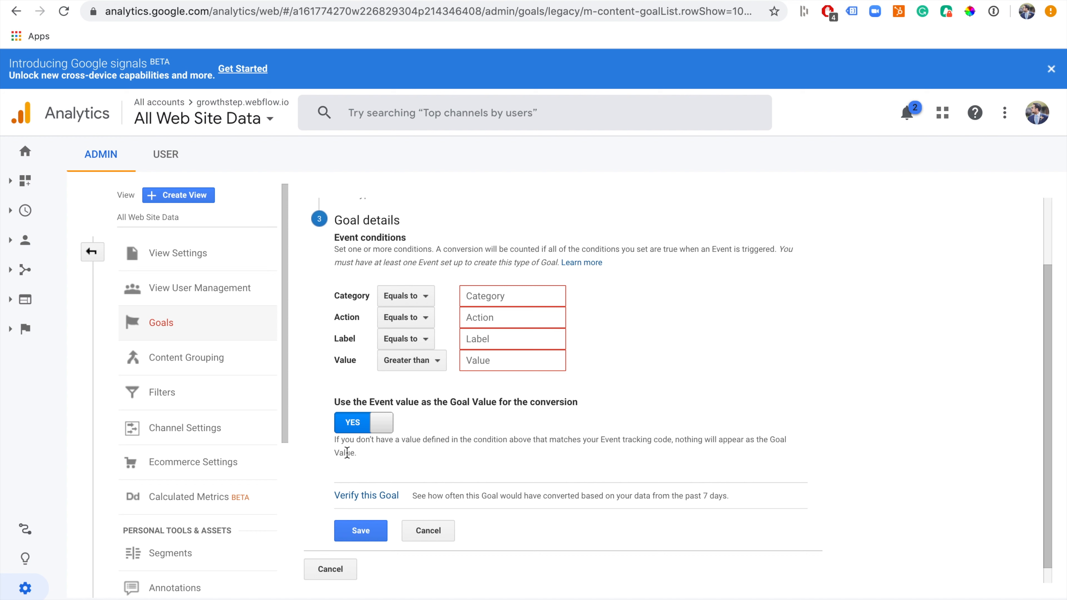
Set the goal's event conditions to Category "CTA" and Action "Clicked Button Button", copying the action from the Tag Manager tag and comparing both
type("CTA")
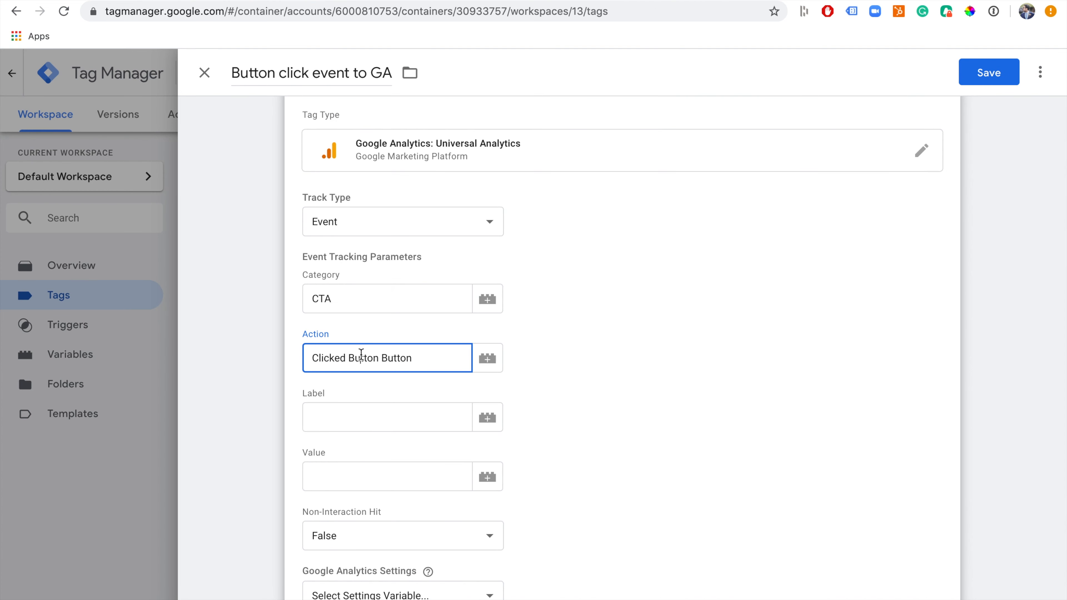
triple_click(361, 354)
key("super+c")
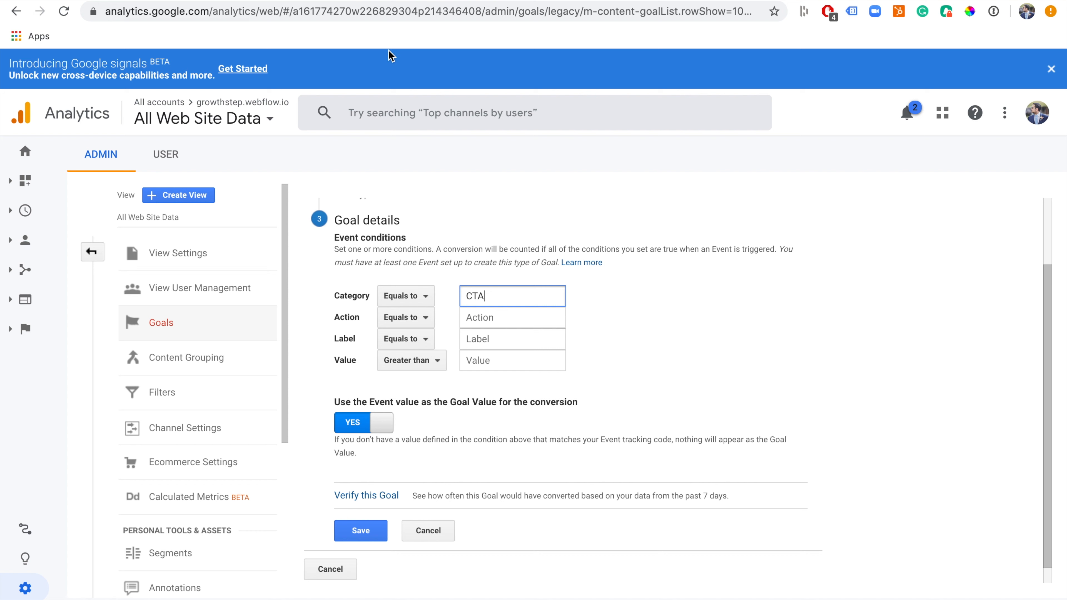
left_click(486, 318)
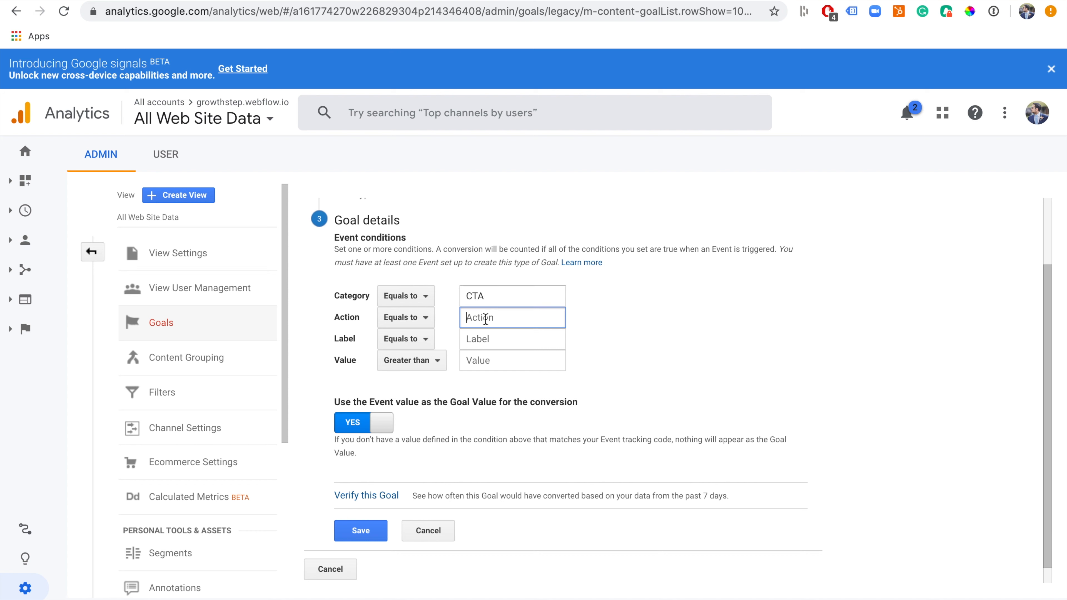
key("super+v")
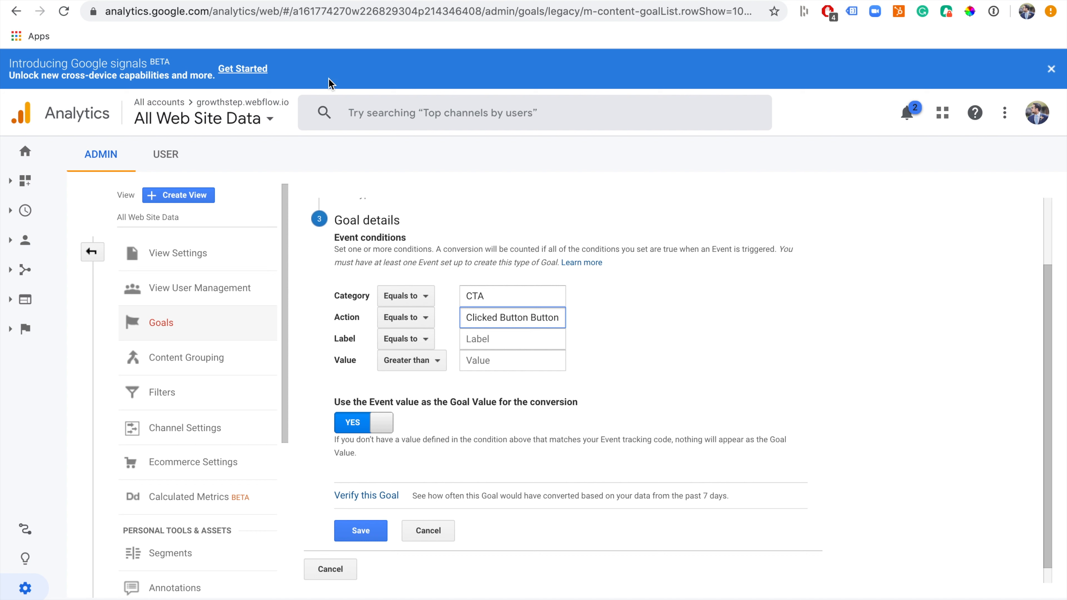
left_click(279, 1)
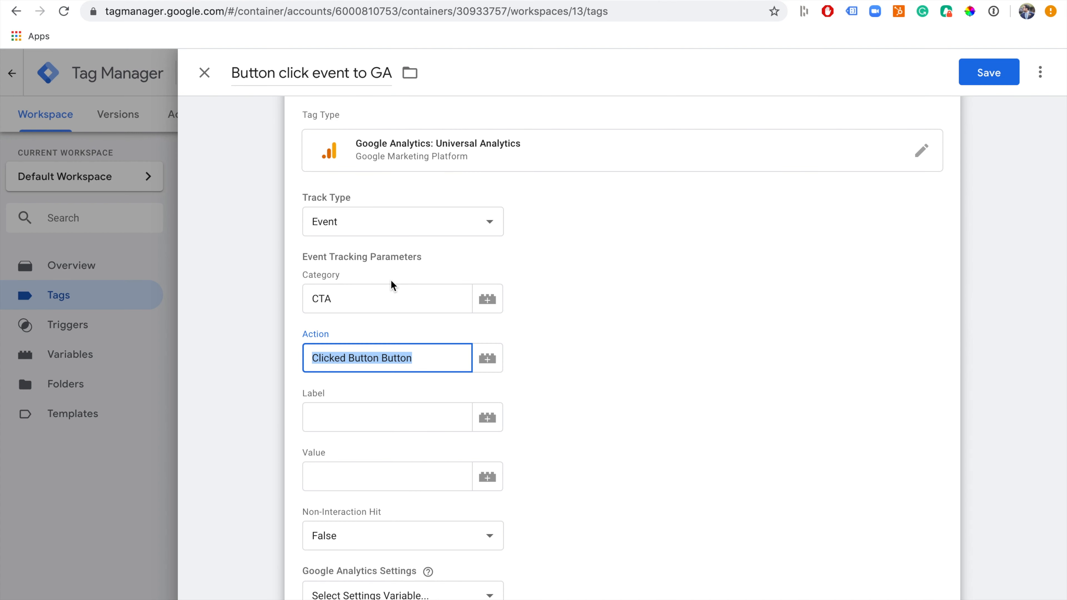
left_click(420, 1)
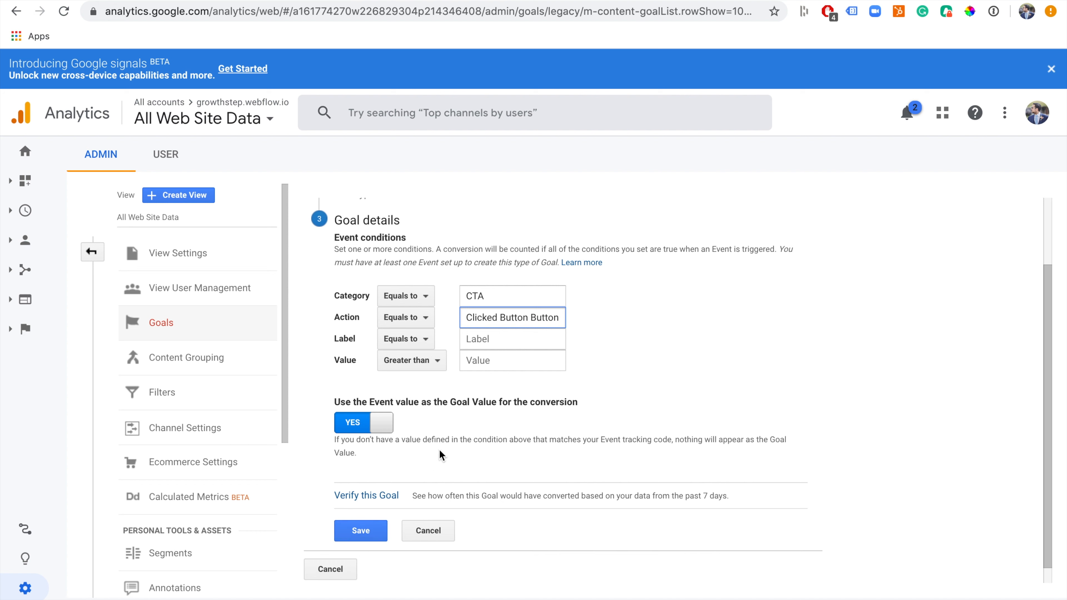
Verify the Clicked Button Button goal against the past 7 days of data and save it
left_click(386, 496)
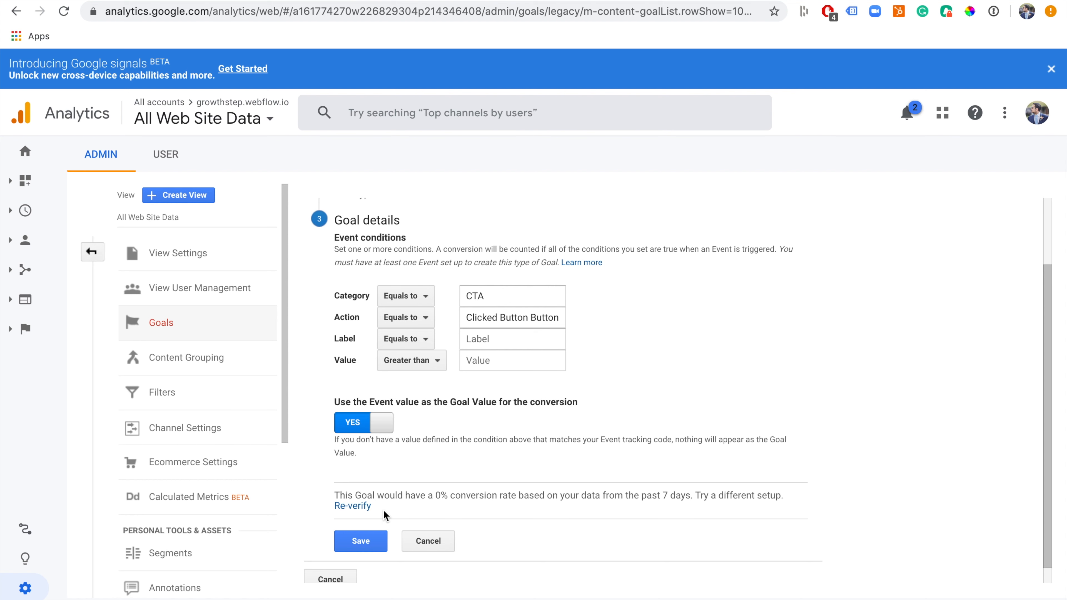
scroll(384, 516, "down", 1)
left_click(358, 527)
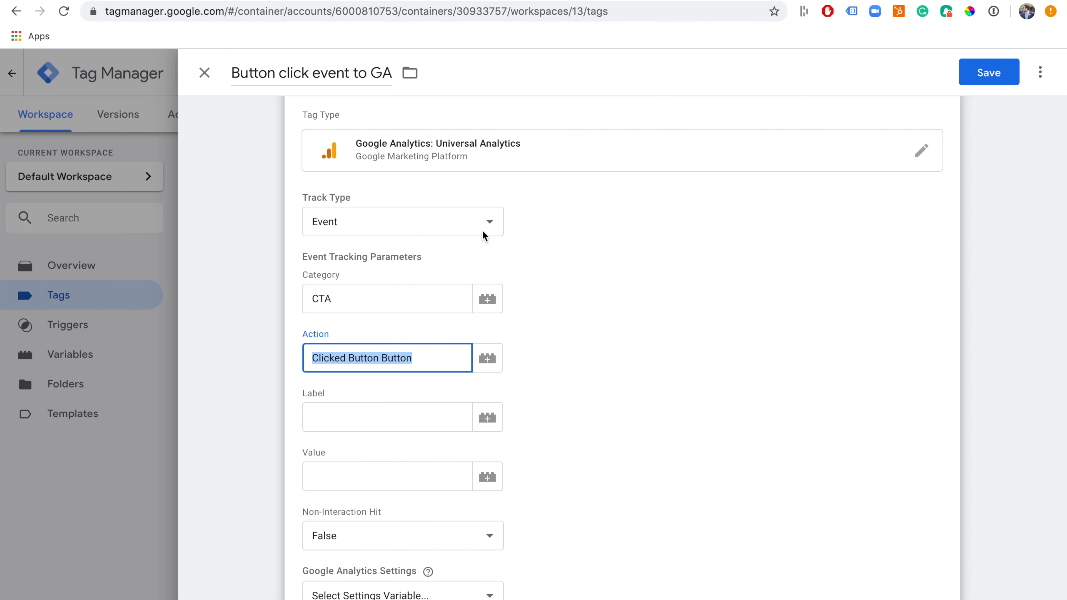
Return to the Tag Manager tag and enable overriding its Google Analytics settings
left_click(591, 347)
scroll(591, 347, "down", 4)
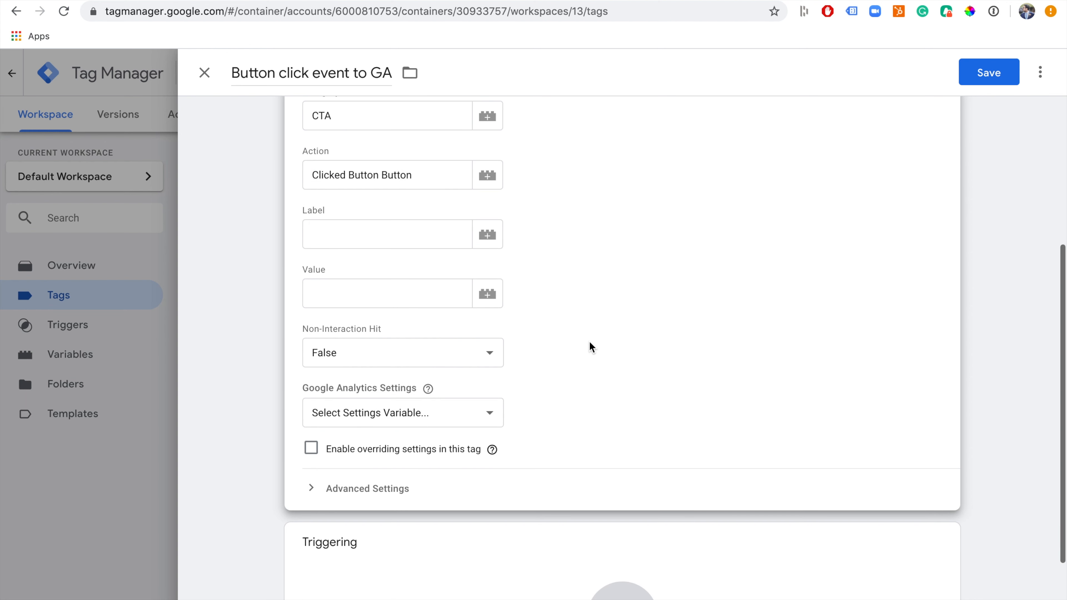
left_click(311, 449)
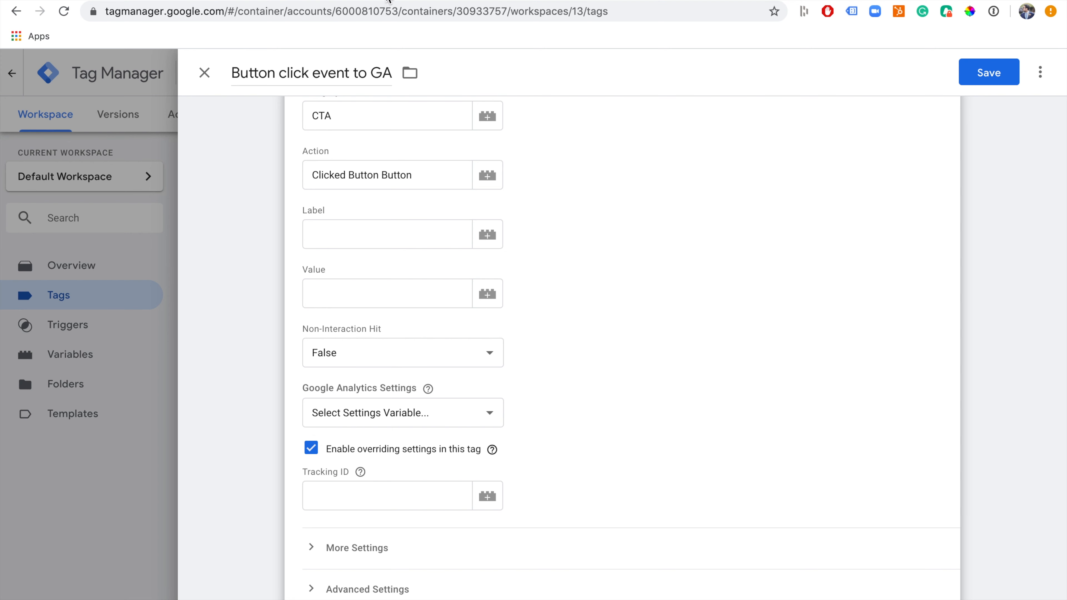
left_click(335, 491)
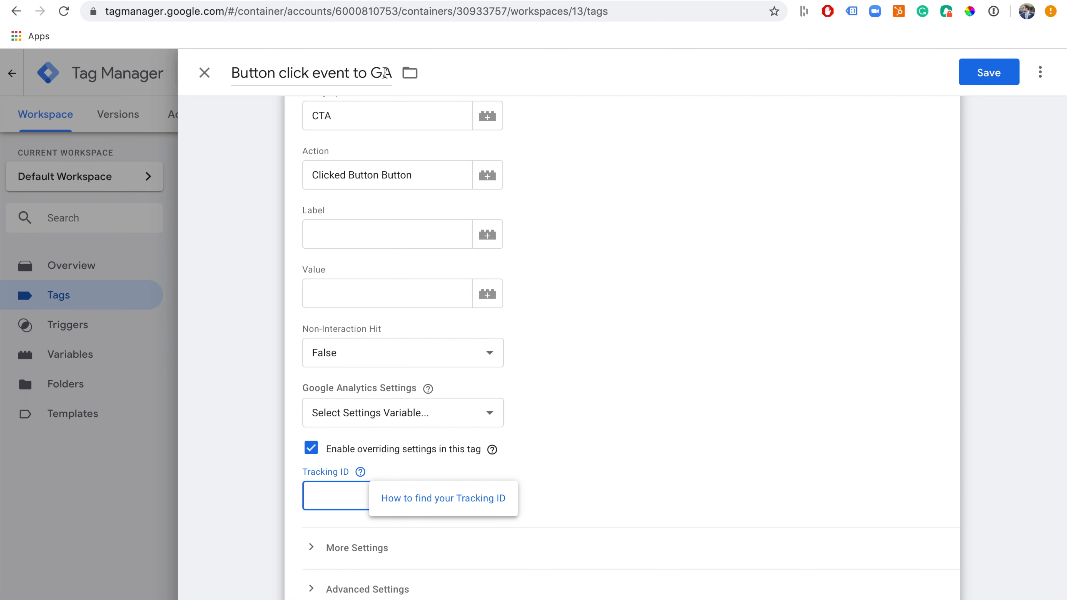
Copy the Tracking ID of the growthstep.webflow.io property from its tracking code page in Google Analytics
key("ctrl+Tab")
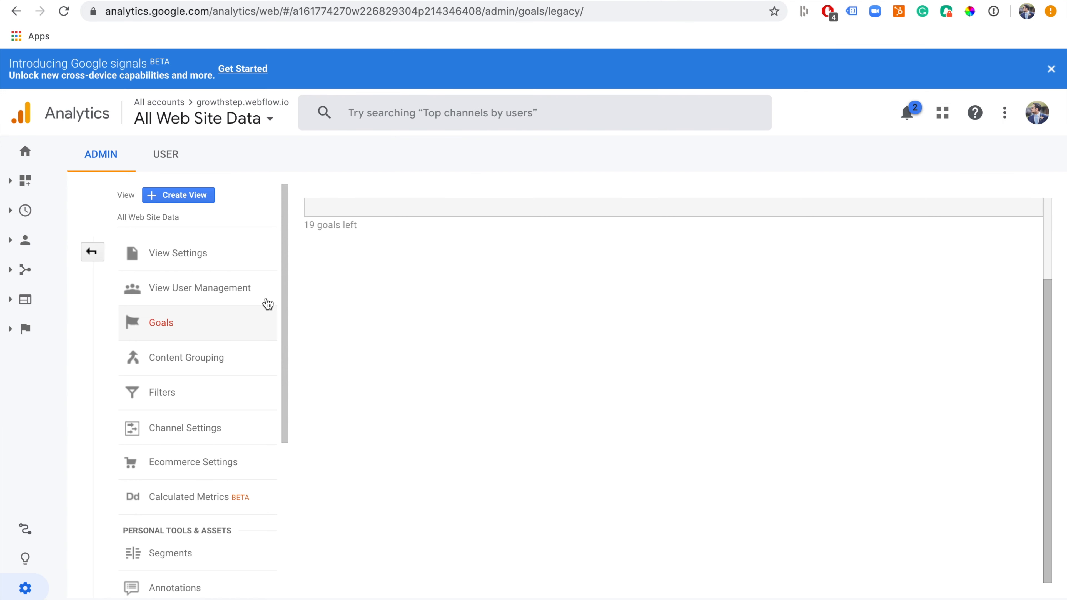
left_click(23, 590)
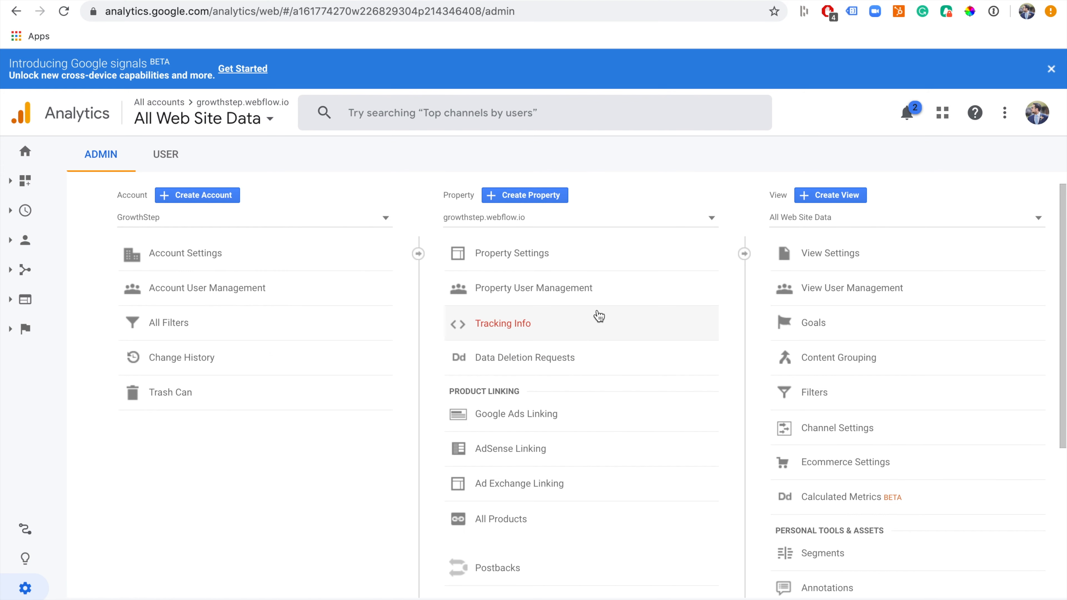
left_click(588, 323)
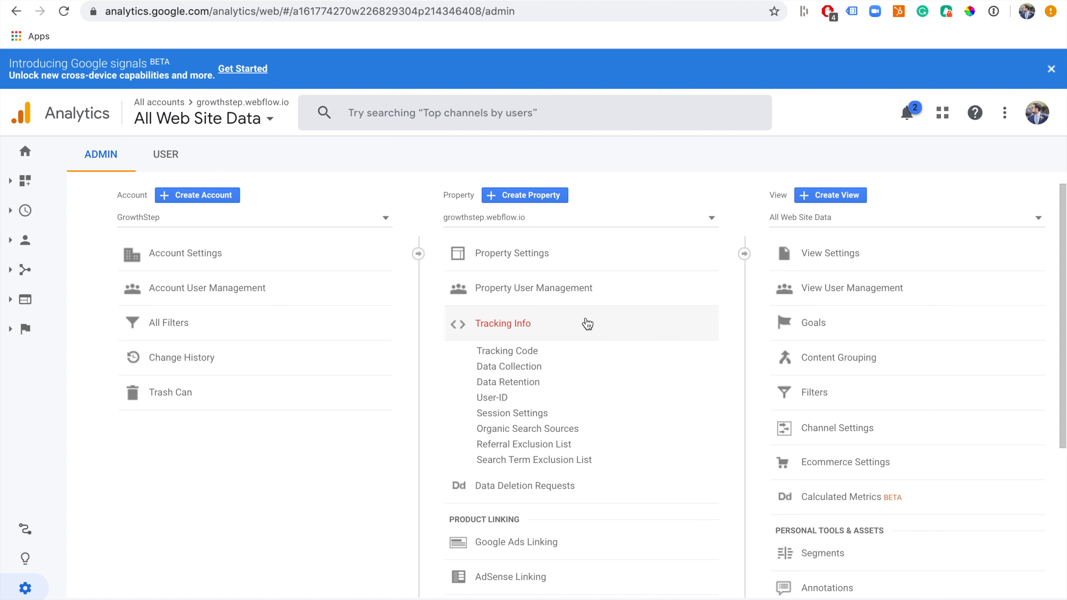
left_click(542, 355)
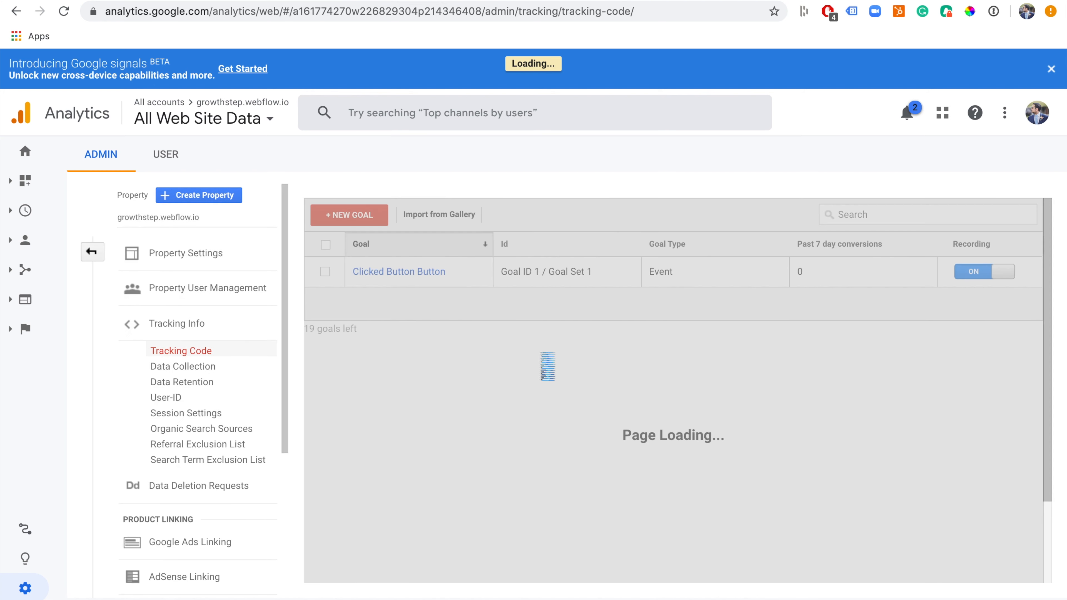
left_click_drag(415, 232, 307, 230)
key("ctrl+c")
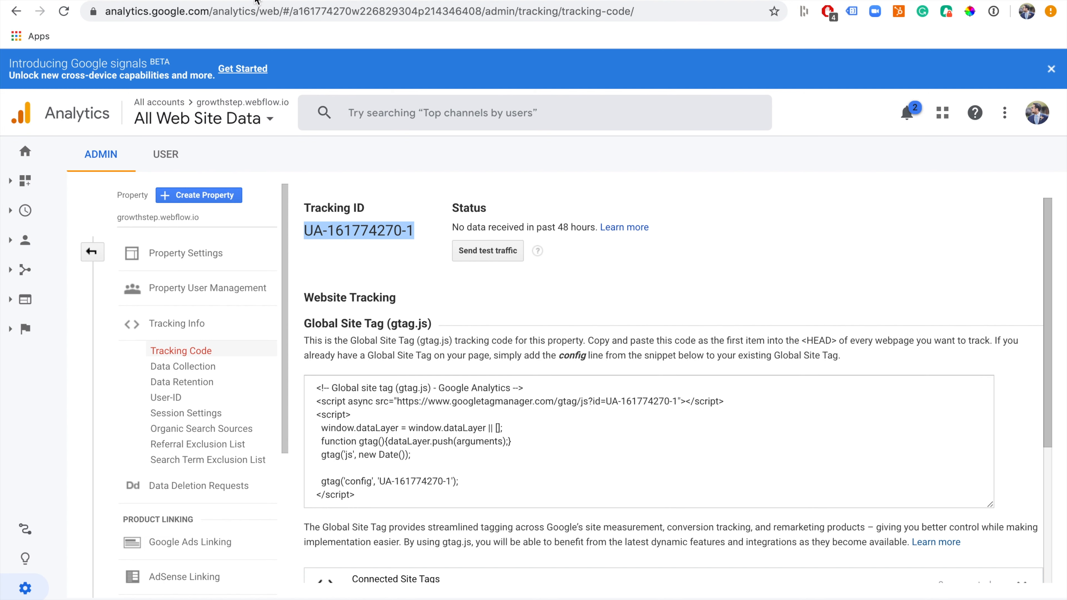
Paste the copied Tracking ID into the "Button click event to GA" tag in Tag Manager
left_click(255, 1)
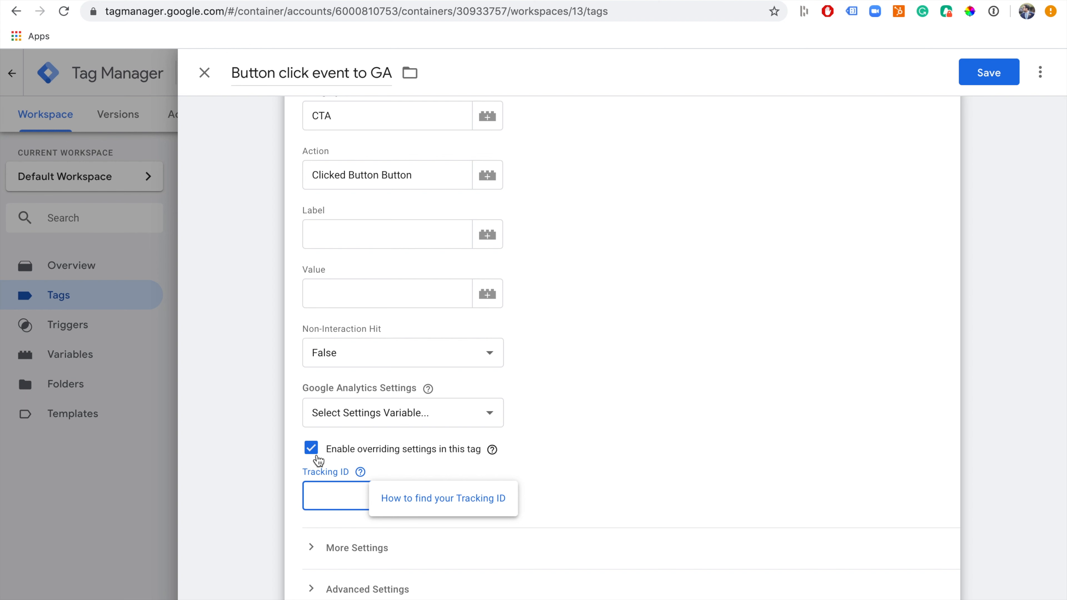
key("ctrl+v")
left_click(731, 449)
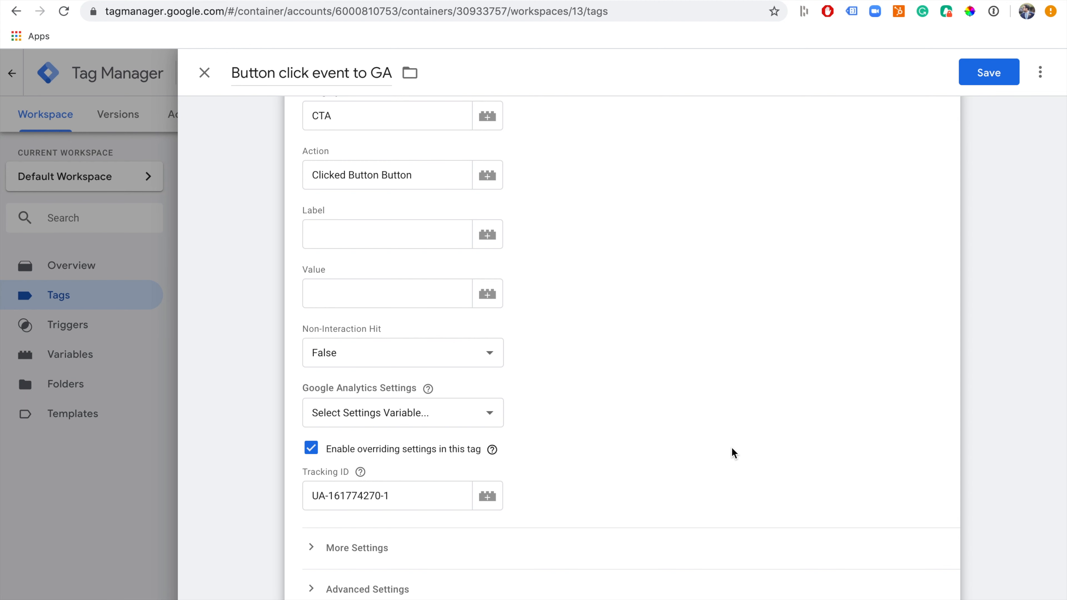
Assign the Clicked Button trigger to the "Button click event to GA" tag and save the tag
scroll(732, 448, "down", 5)
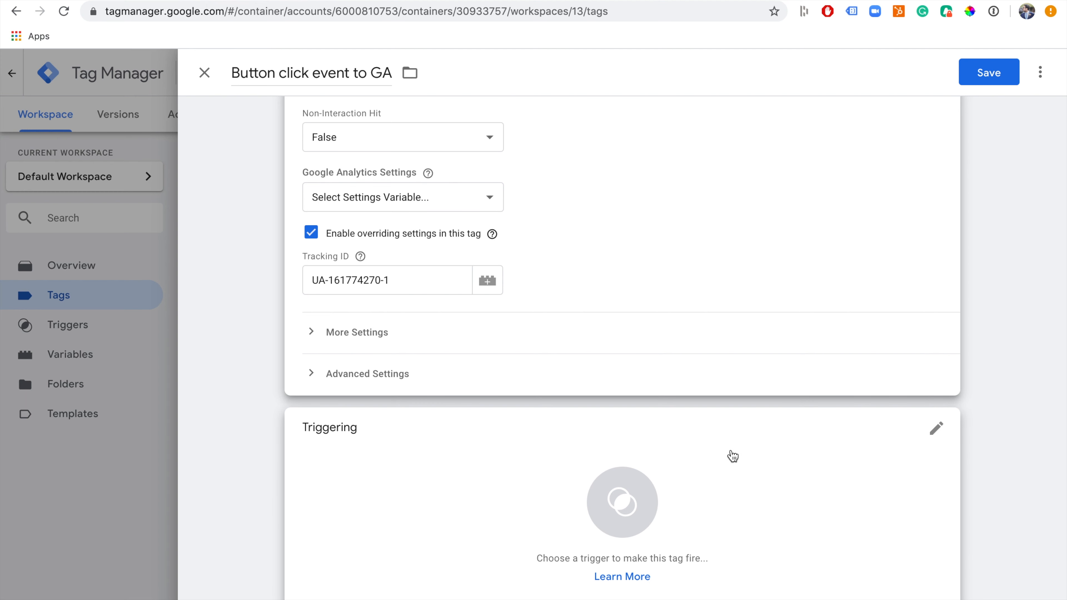
left_click(733, 453)
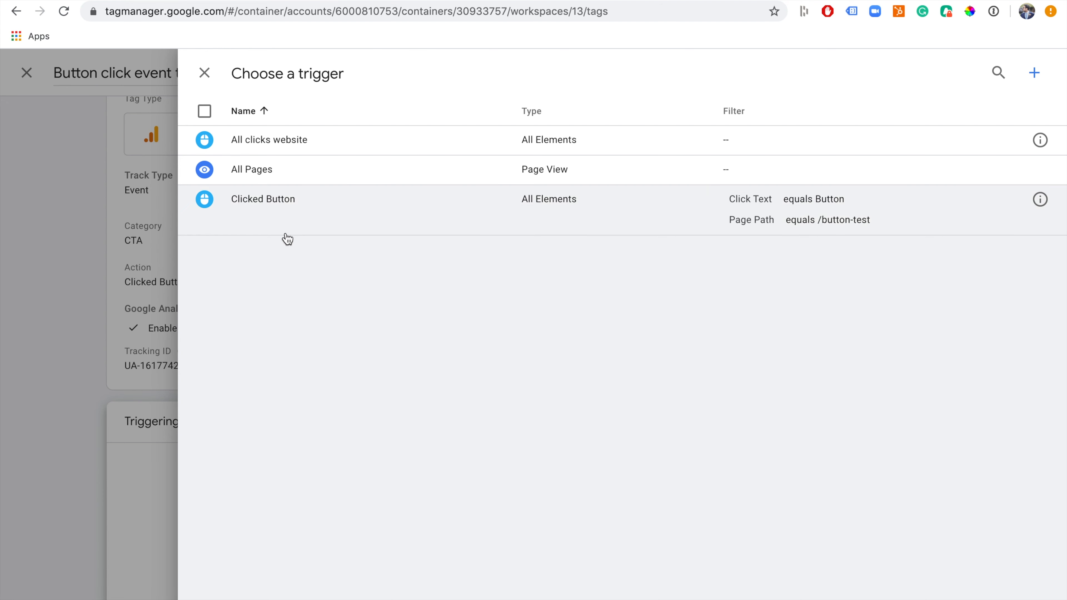
left_click(270, 210)
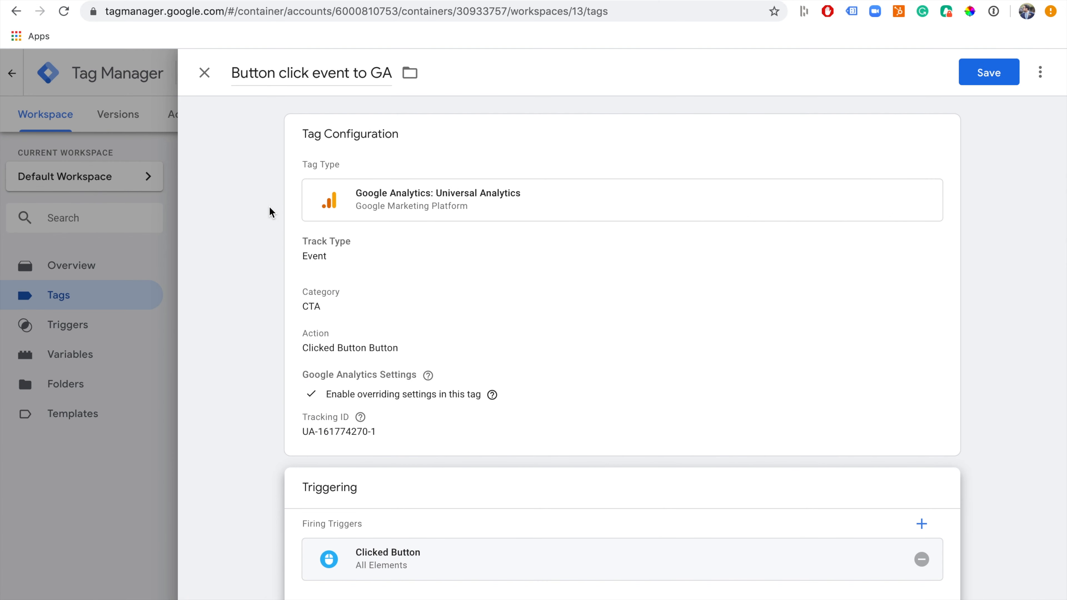
left_click(988, 74)
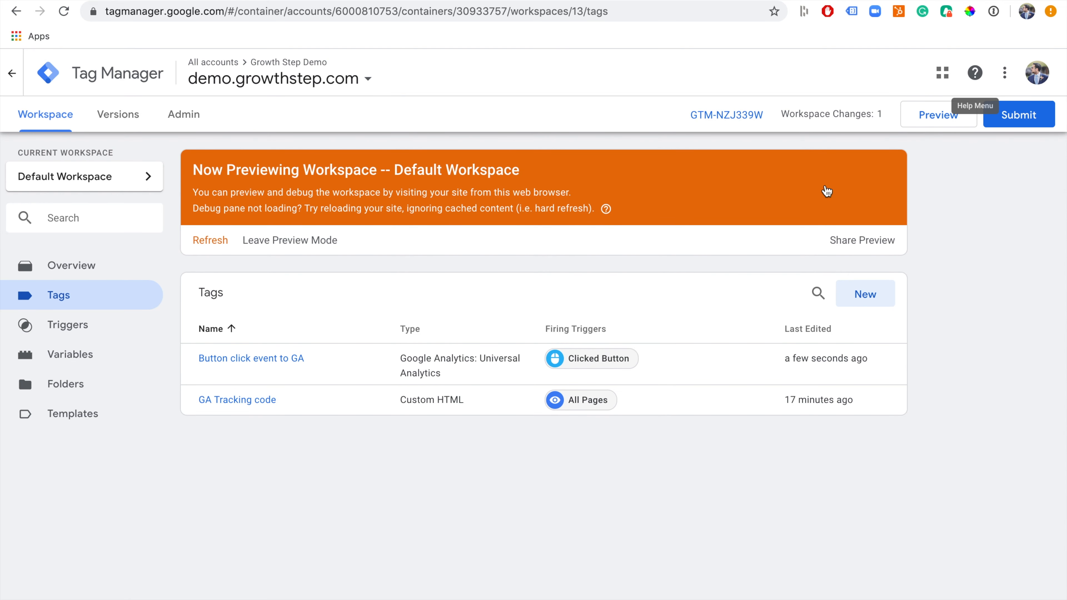
Start submitting the workspace changes with the version name "Added GA Button click event"
left_click(1007, 119)
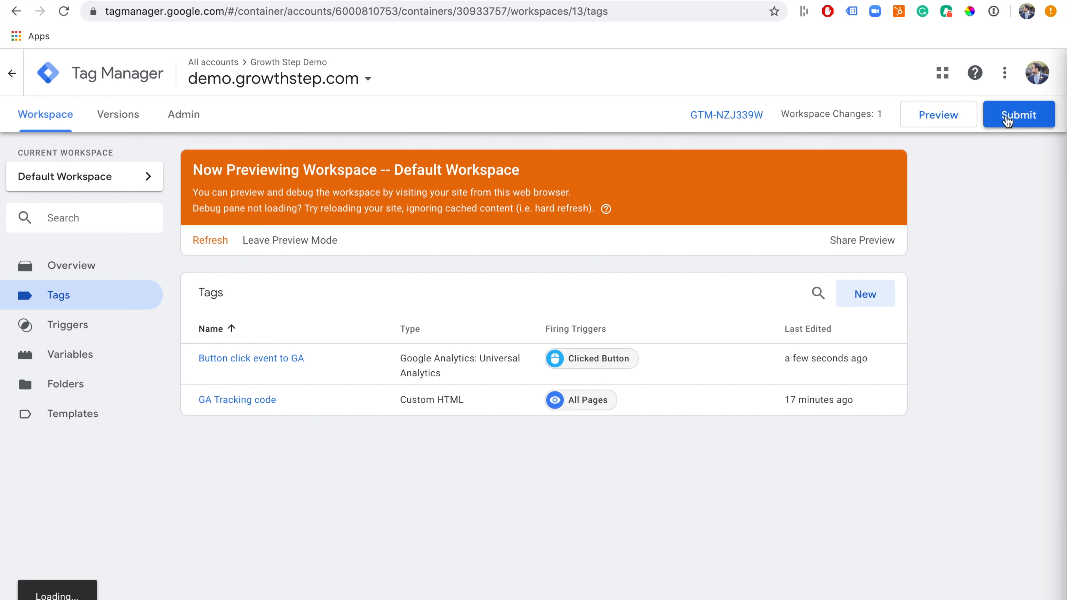
left_click(369, 234)
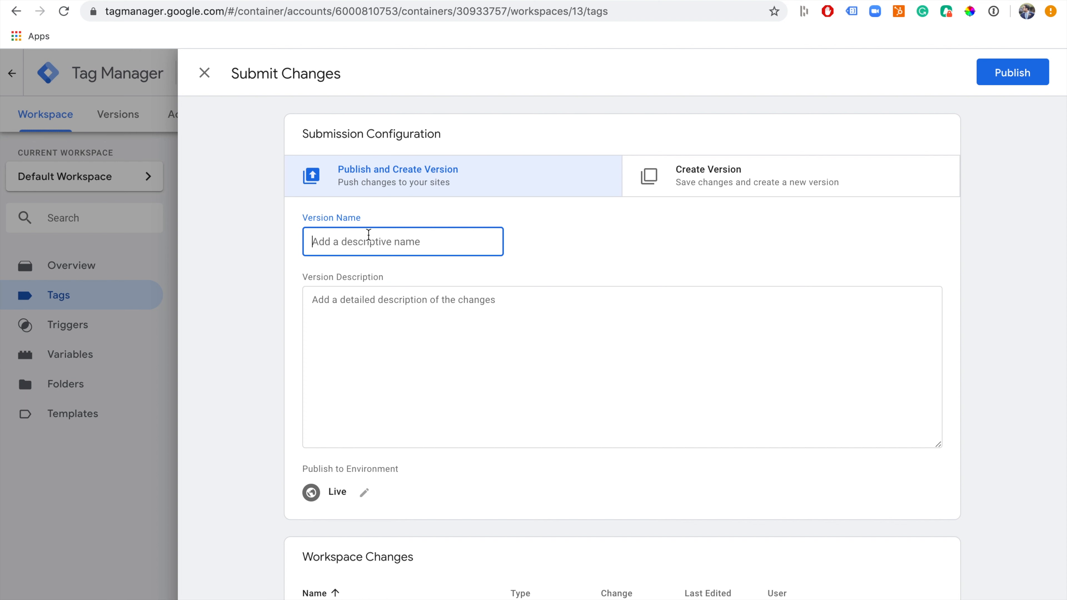
type("Added ")
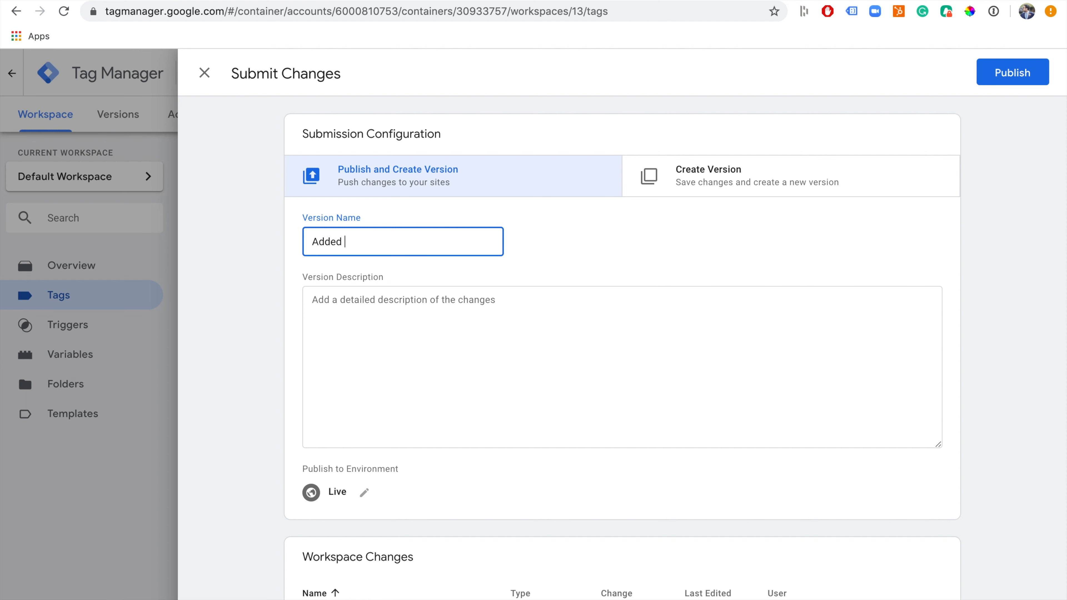
type("GA ")
type("Button cli")
type("ck eve")
type("tn")
key("BackSpace")
key("BackSpace")
type("nt")
Reuse the version name as the version description and publish the version to the Live environment
key("ctrl+a")
key("ctrl+c")
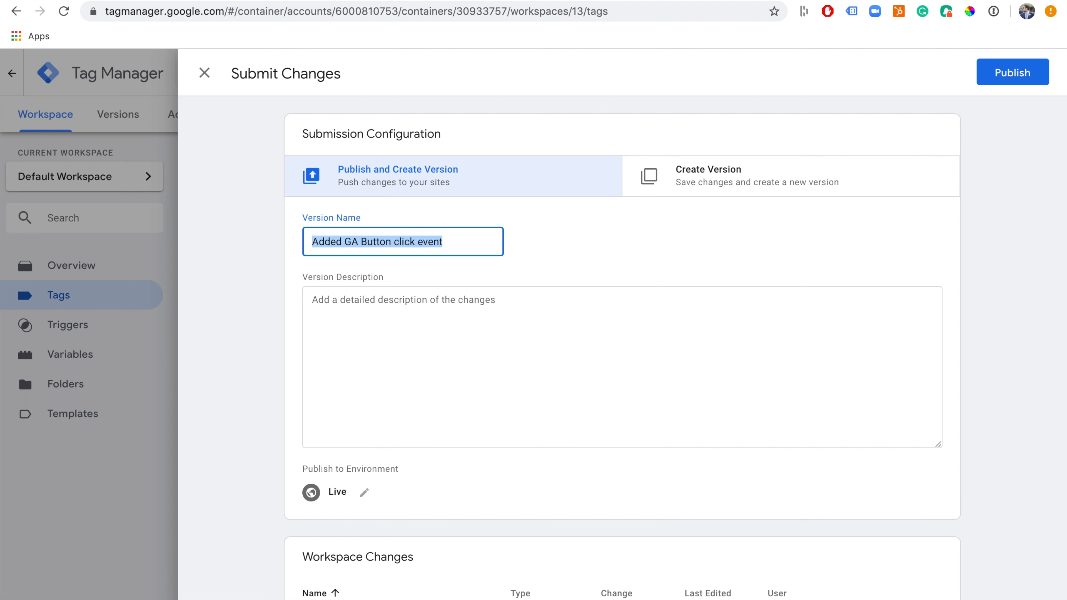
left_click(343, 326)
key("ctrl+v")
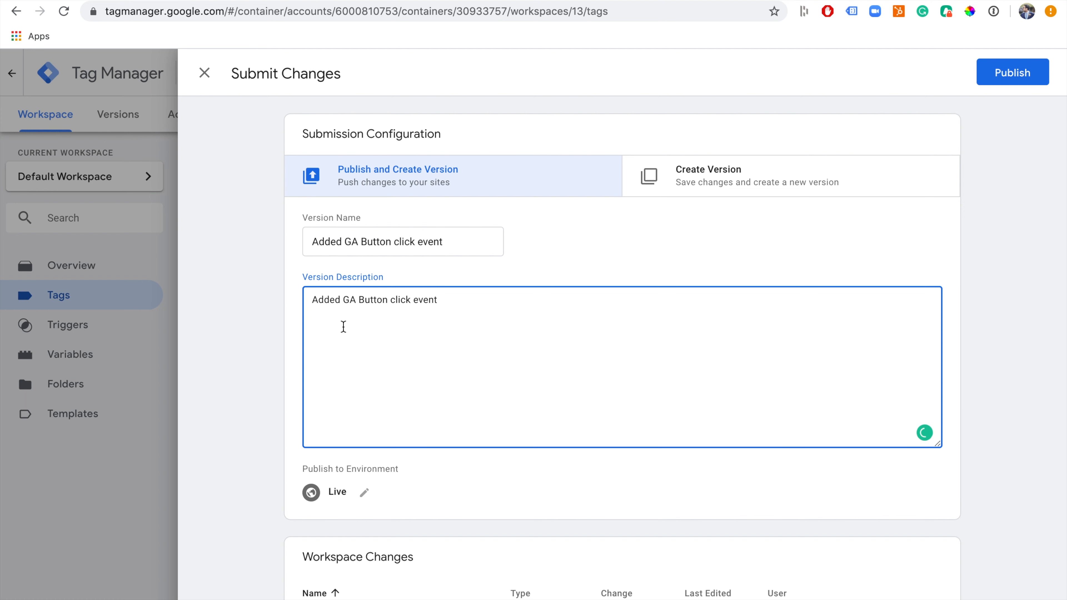
scroll(343, 326, "down", 2)
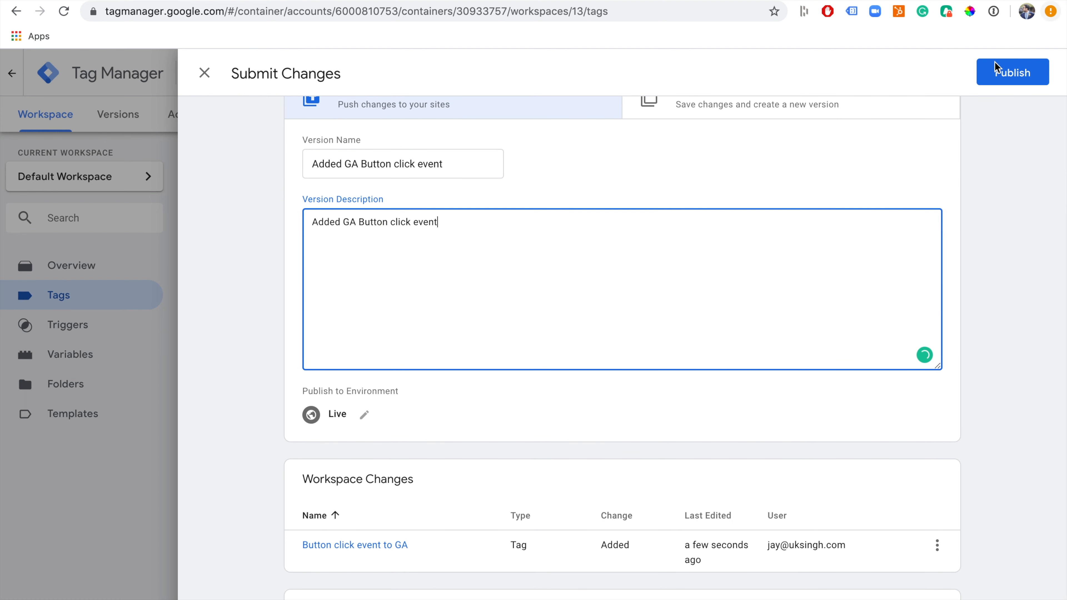
left_click(996, 75)
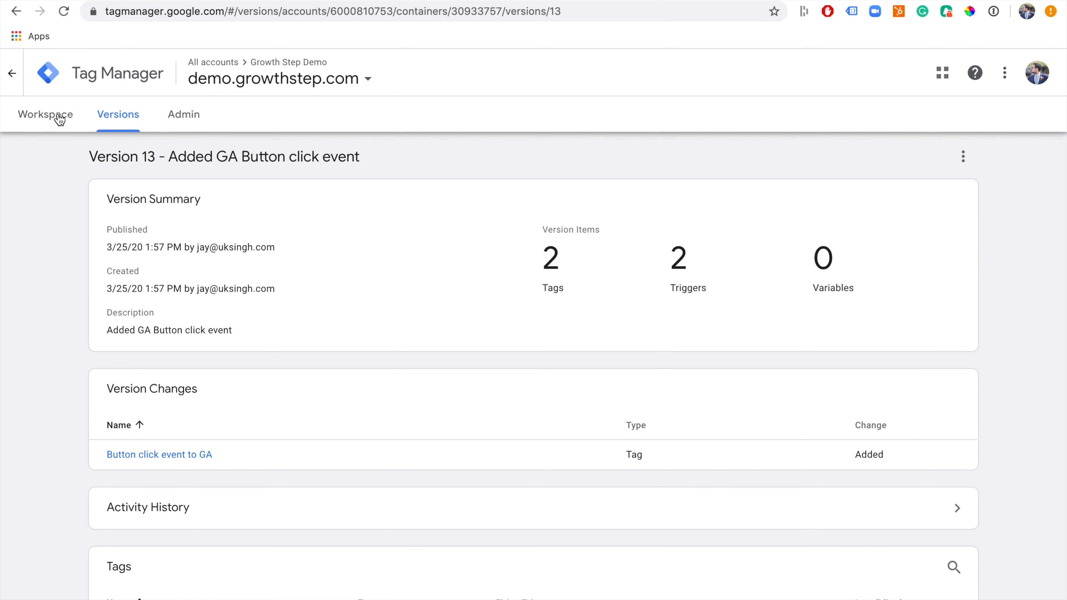
Refresh the Default Workspace preview and reload the growthstep.webflow.io/button-test page
left_click(46, 121)
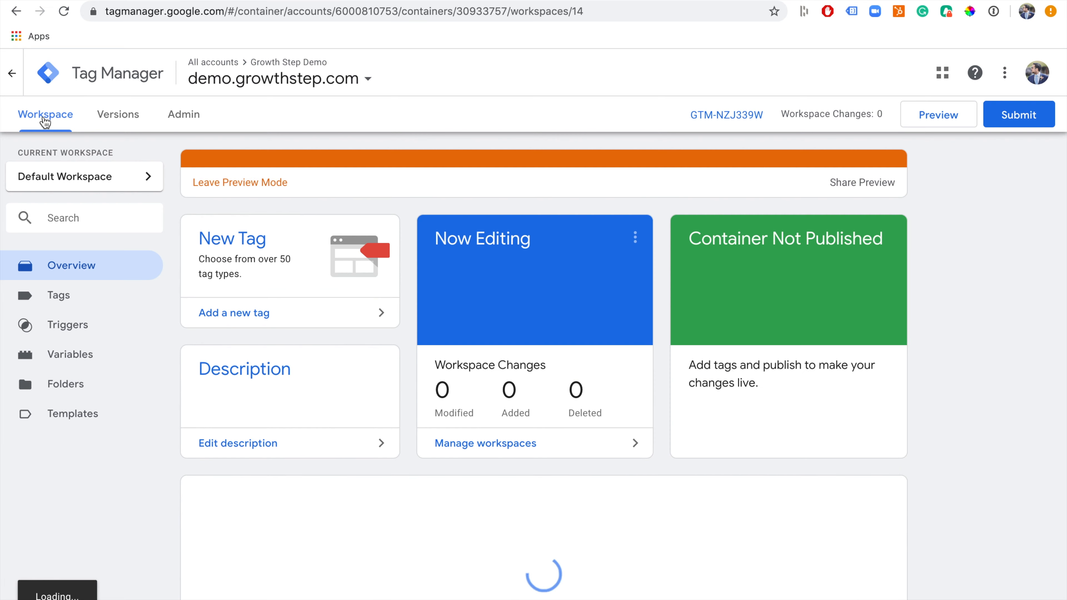
left_click(208, 240)
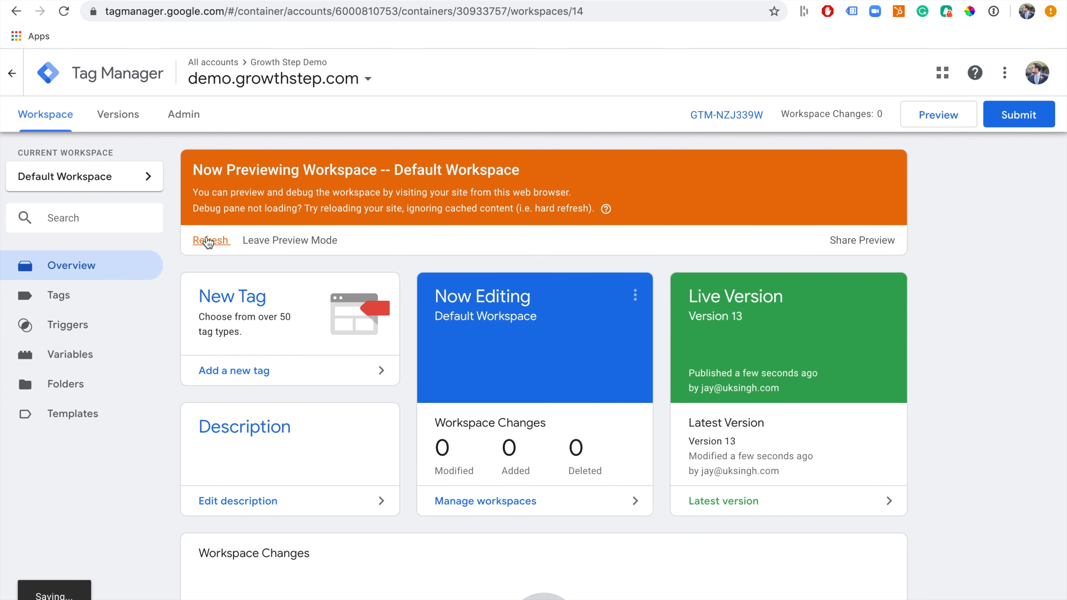
key("ctrl+Tab")
left_click(254, 9)
key("Return")
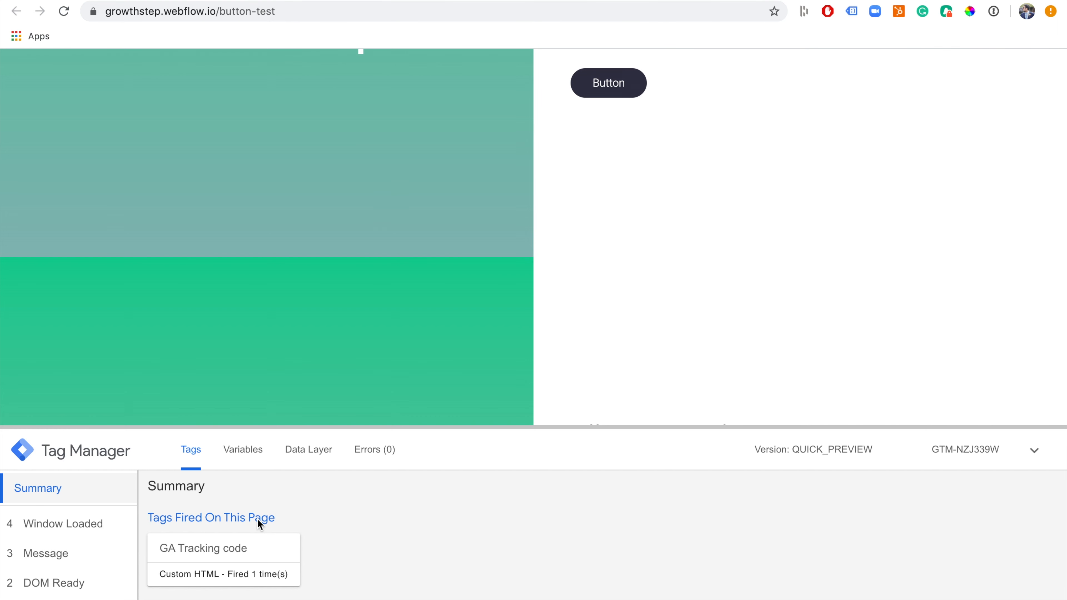
Examine which tags are listed as fired and not fired on the test page in the Tag Manager debug pane
scroll(257, 521, "down", 2)
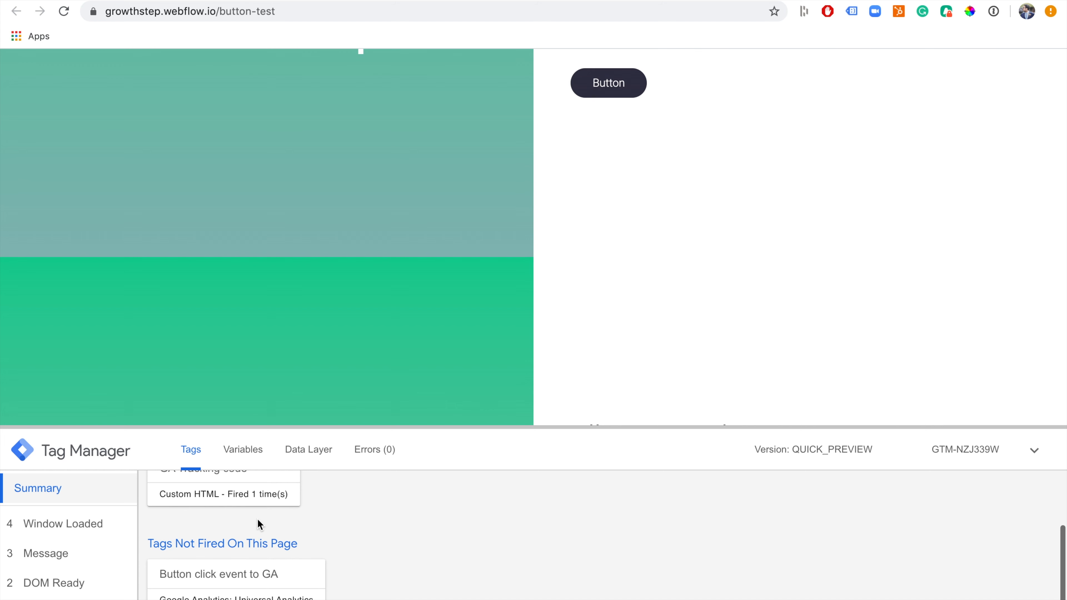
scroll(616, 263, "up", 3)
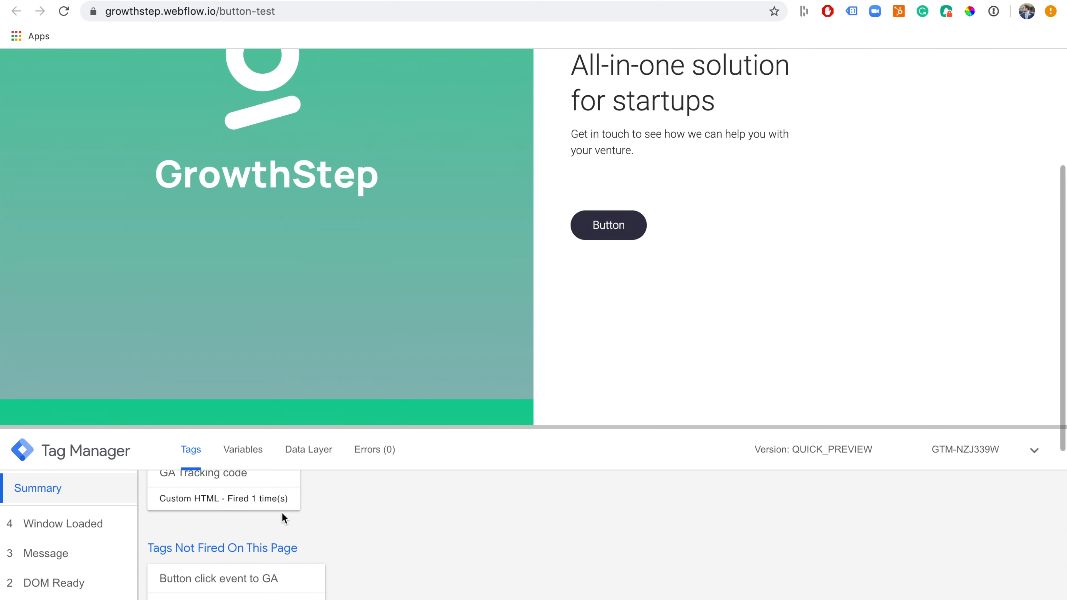
scroll(280, 512, "up", 1)
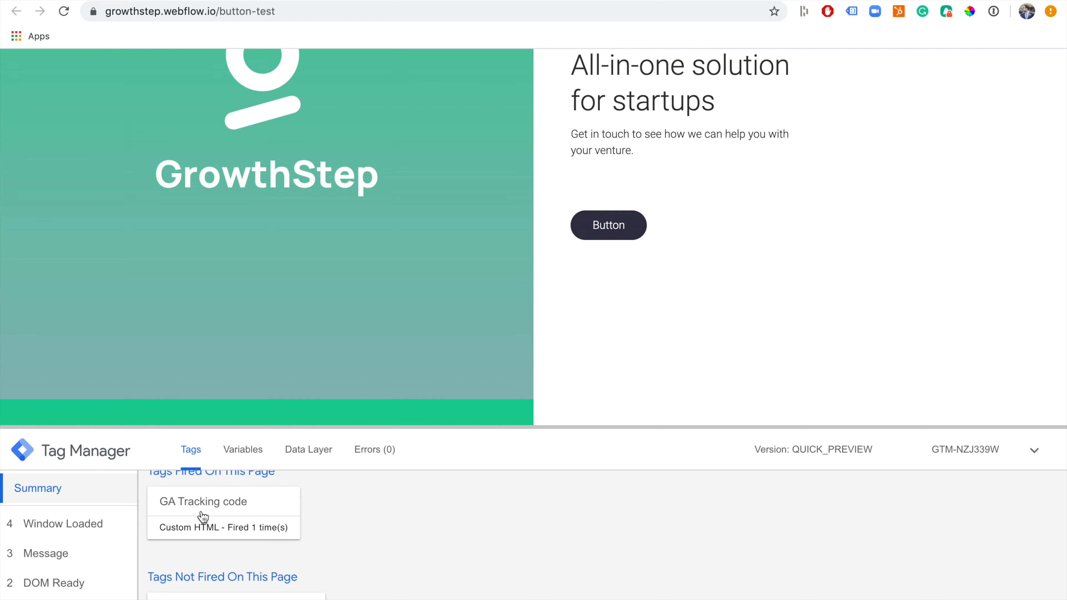
scroll(202, 516, "down", 1)
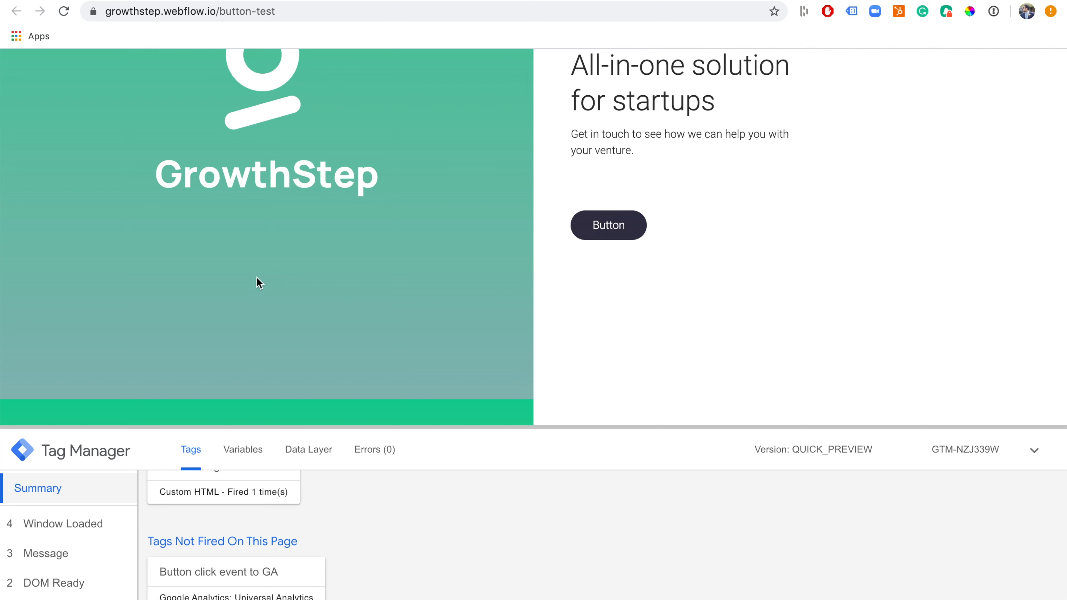
Test the tag's firing with several clicks on the blank green area and one on the page's Button
left_click(387, 266)
left_click(380, 302)
left_click(380, 302)
left_click(309, 303)
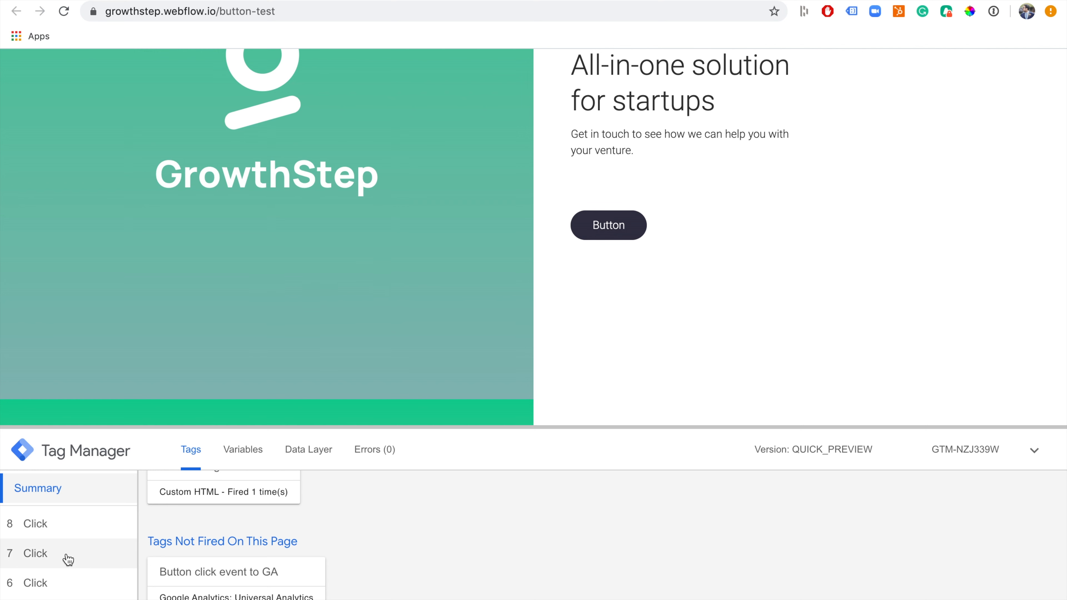
left_click(310, 252)
left_click(310, 253)
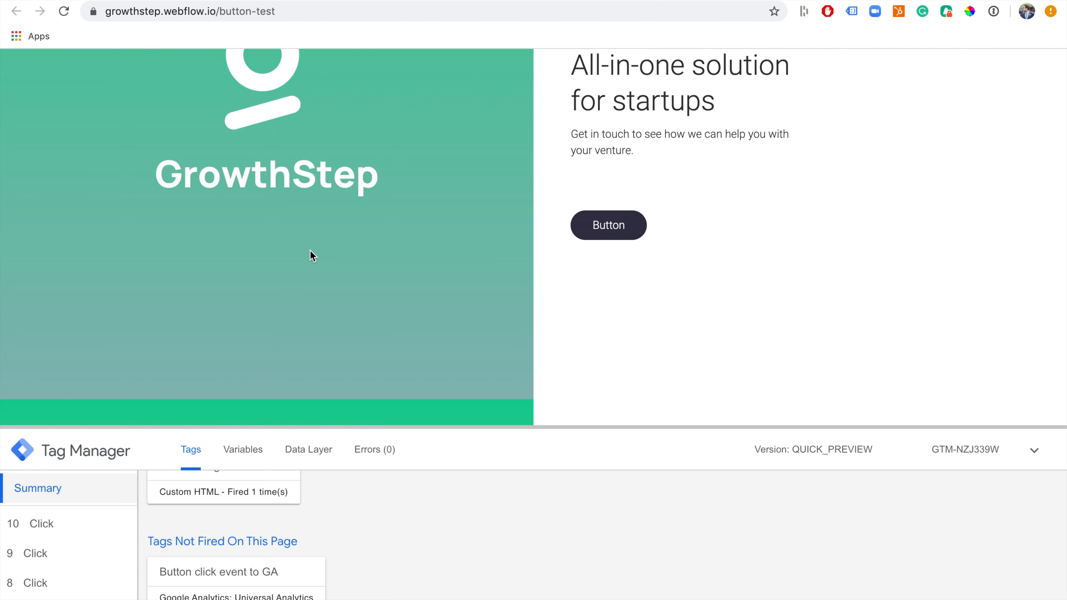
left_click(615, 232)
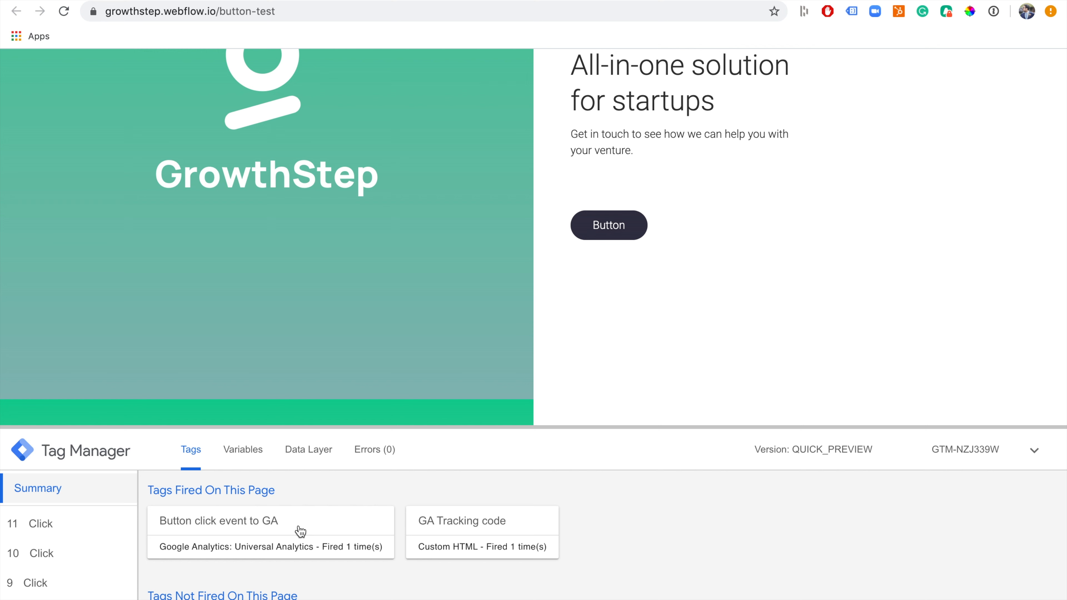
Switch to Google Analytics and check the Realtime Events report for the CTA event
left_click(169, 1)
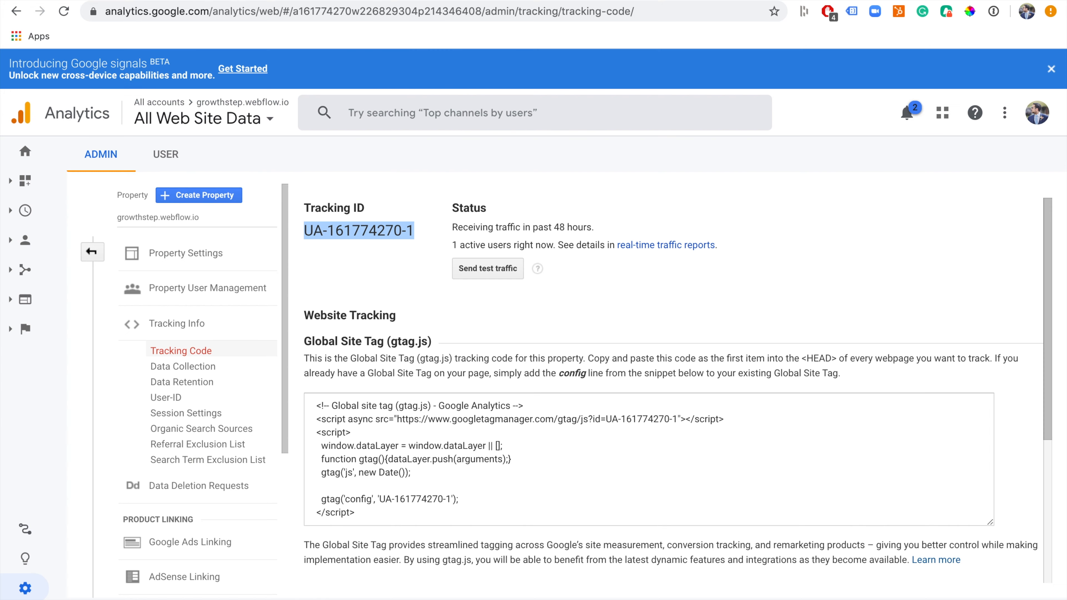
left_click(26, 211)
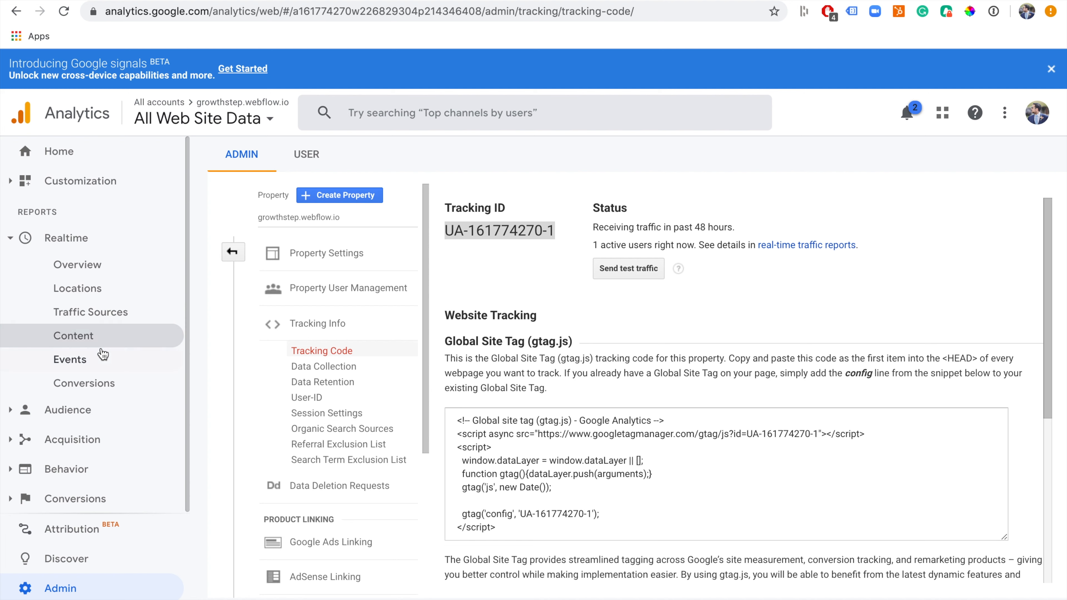
left_click(102, 360)
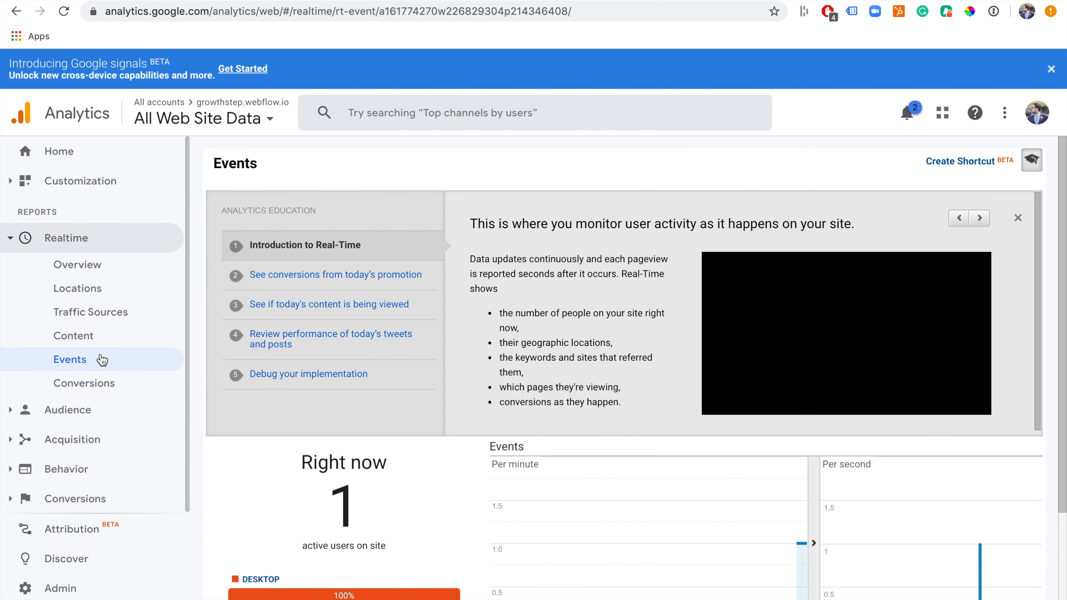
scroll(369, 488, "down", 4)
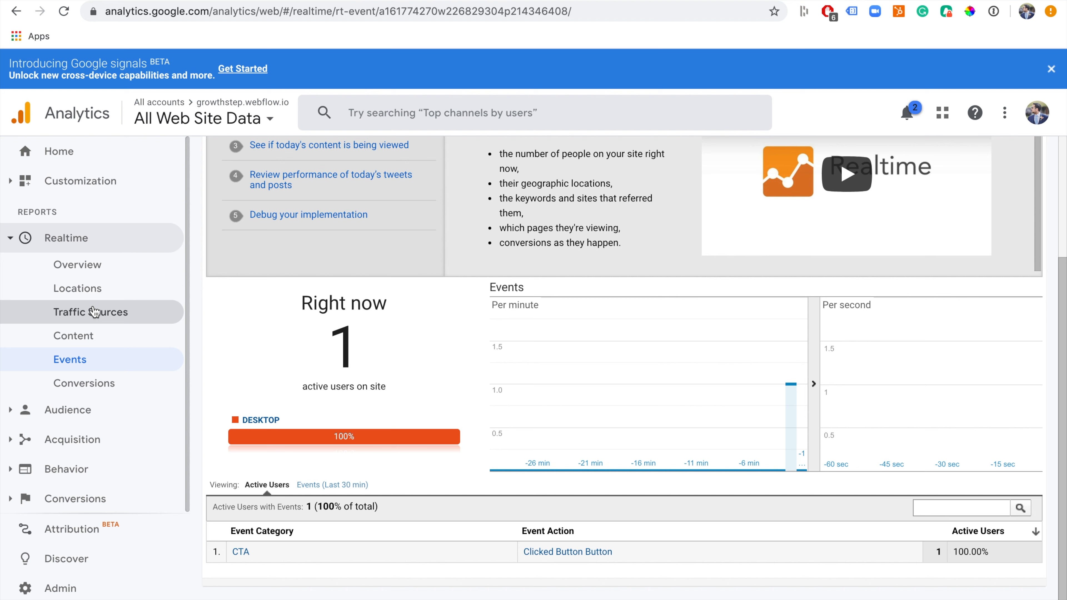
left_click(96, 435)
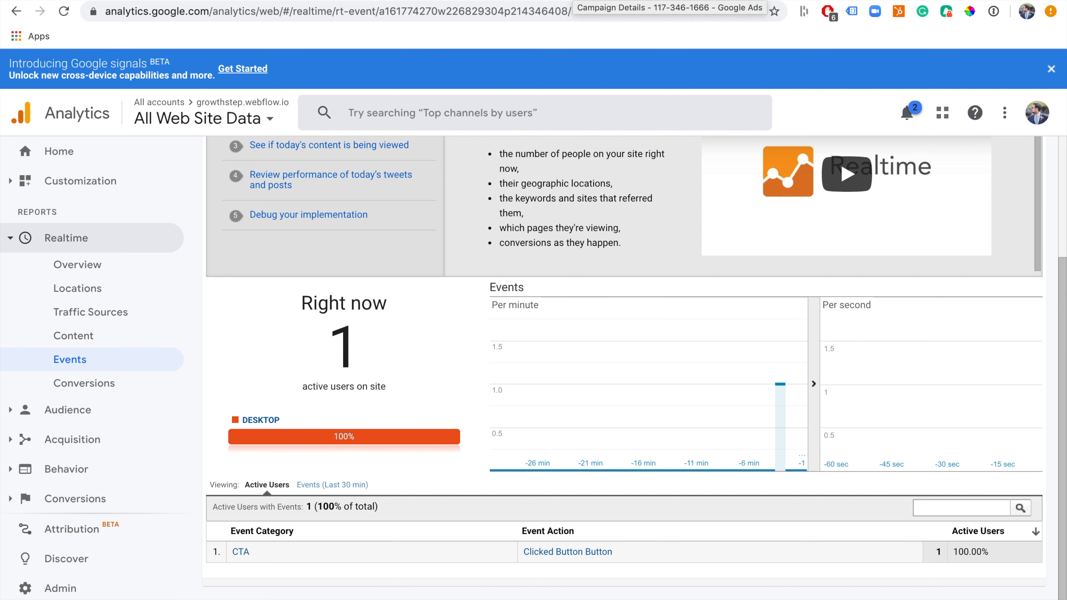
Switch to Google Ads and open the account's list of conversion actions
left_click(572, 1)
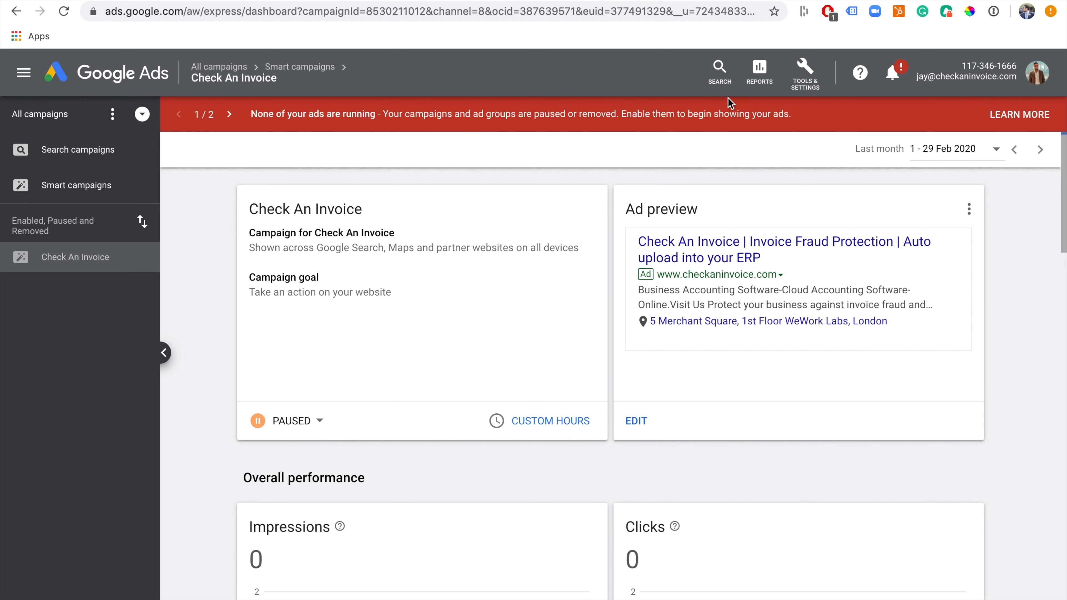
left_click(806, 78)
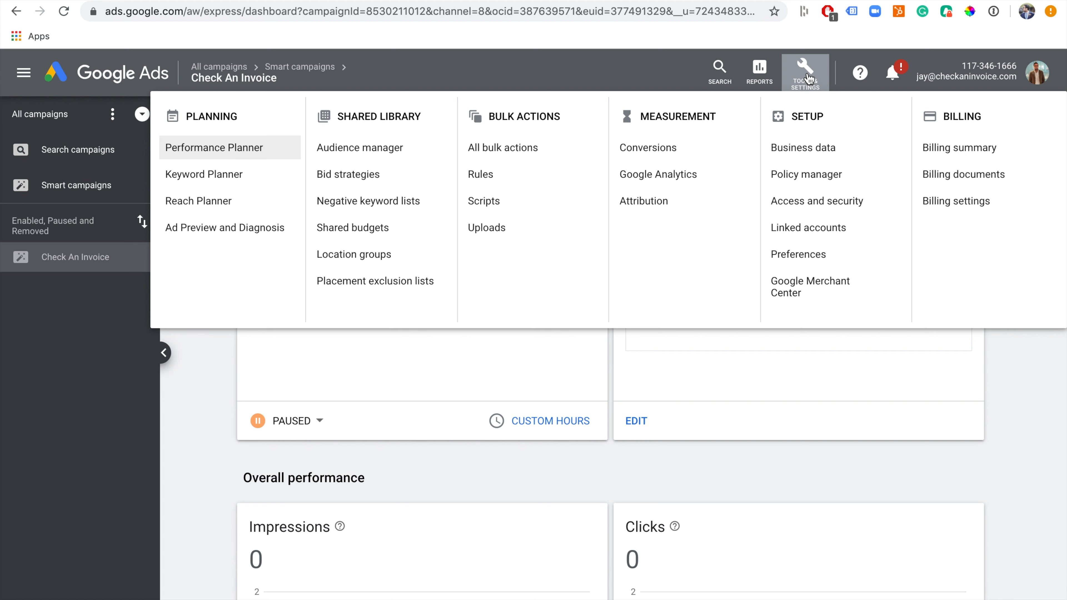
left_click(693, 153)
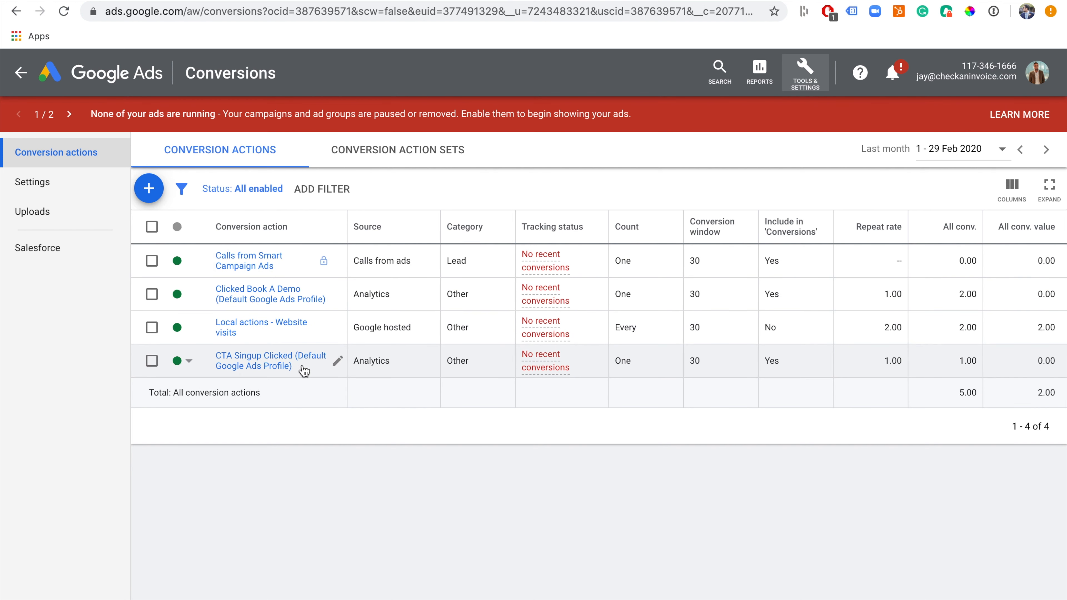
Start a new conversion action of the Import kind with Google Analytics as the source
left_click(149, 189)
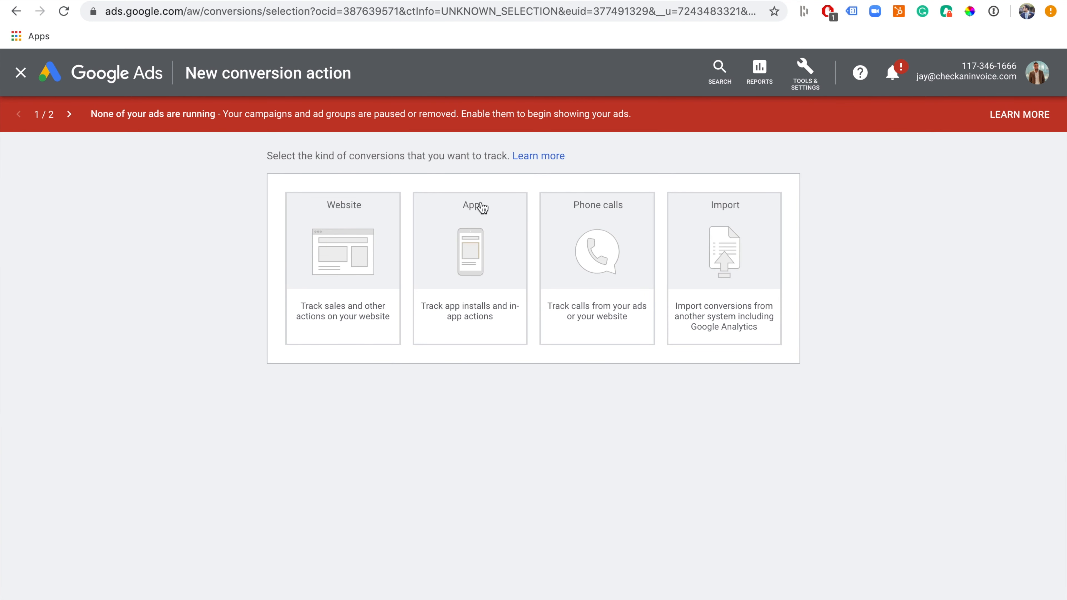
left_click(723, 244)
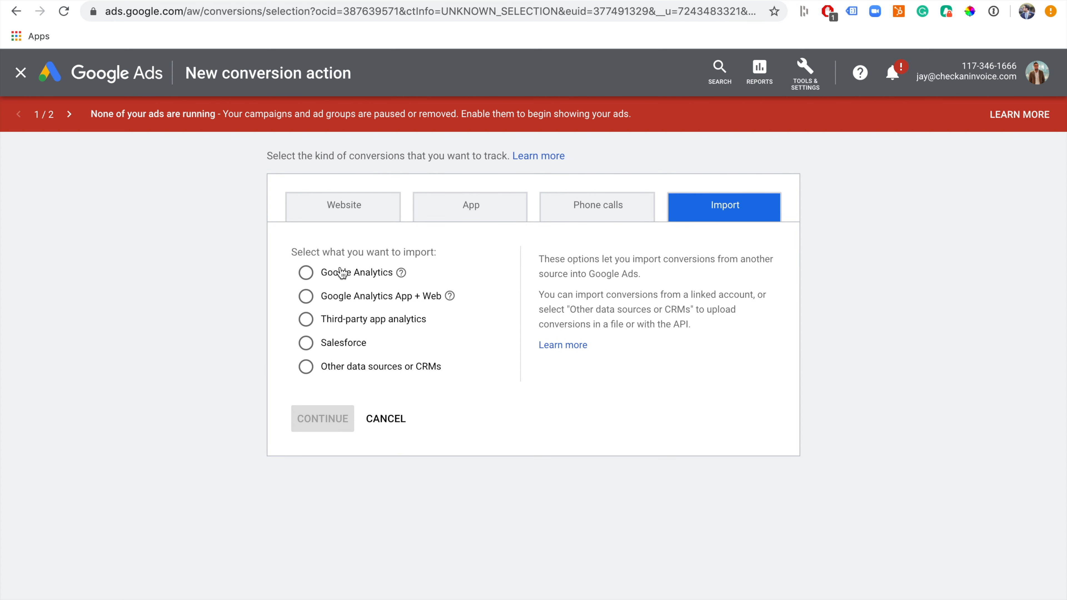
left_click(307, 273)
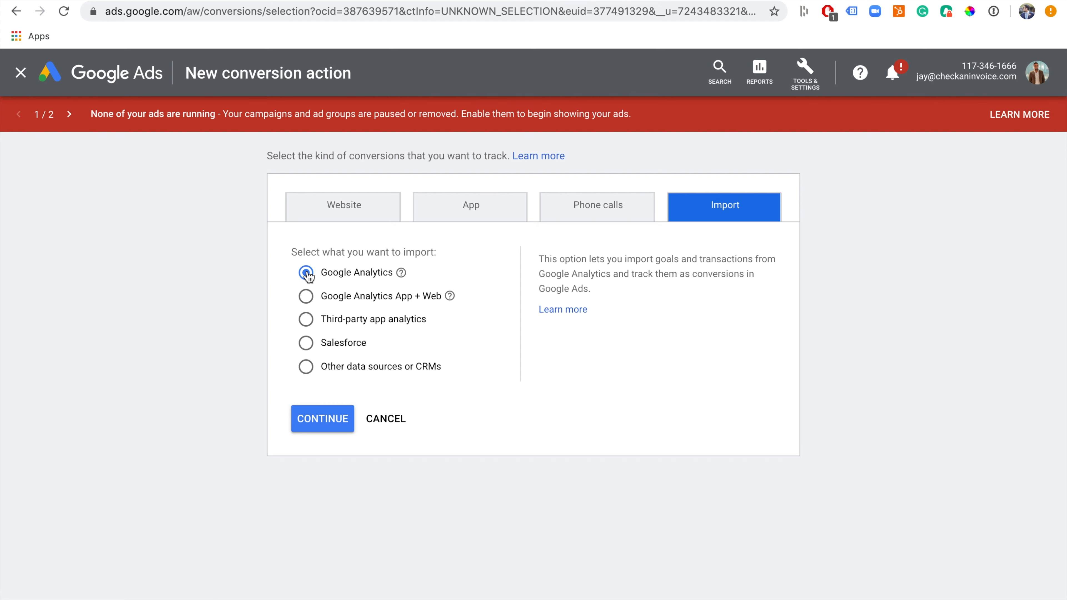
left_click(323, 420)
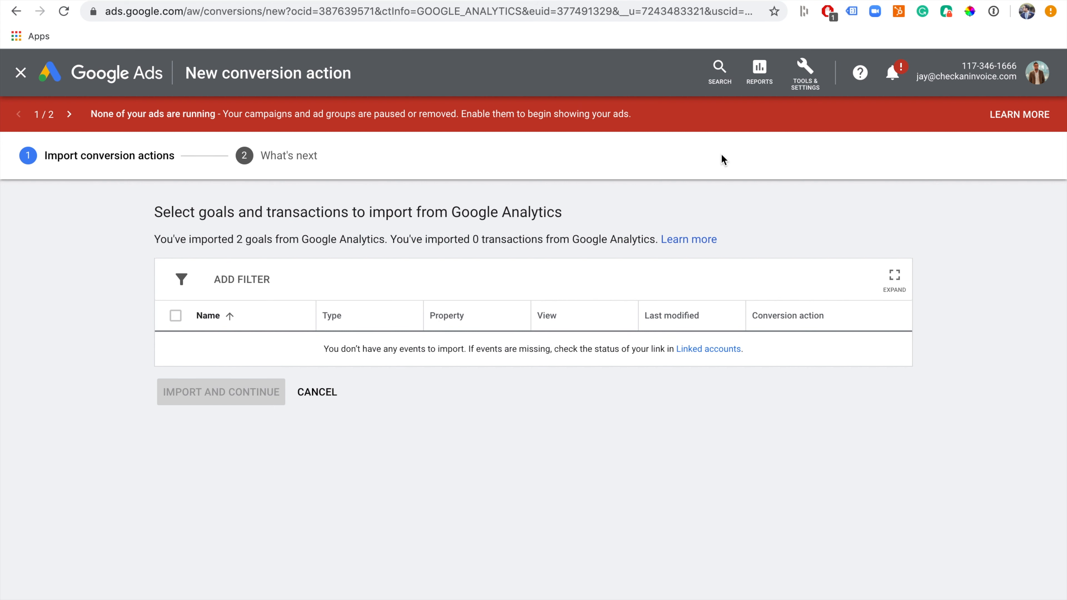
Check the Google Analytics properties linked to the Google Ads account and show the available Google accounts
left_click(712, 349)
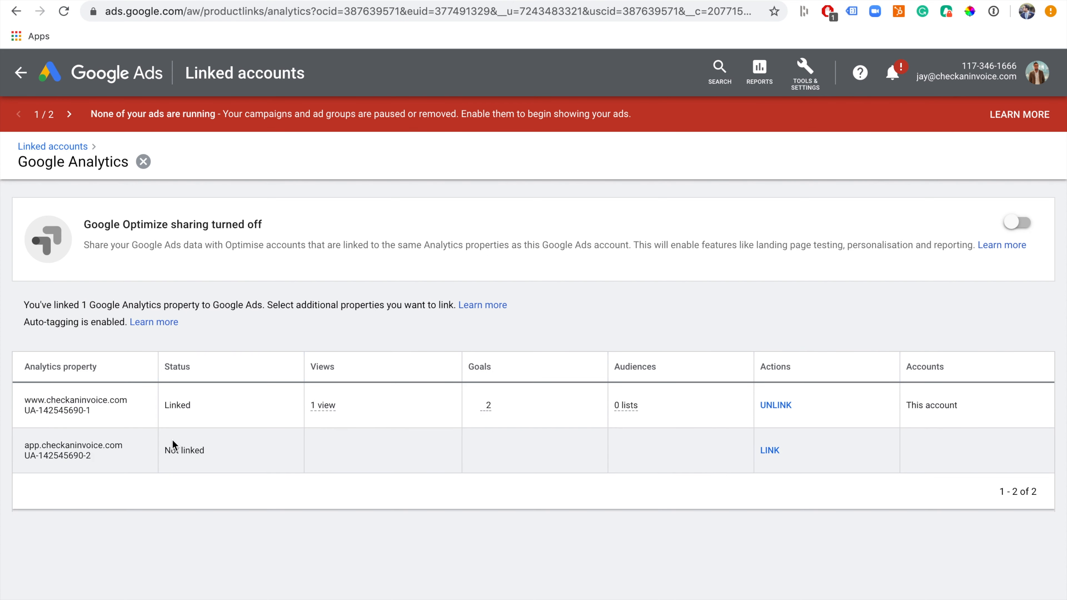
left_click(1041, 75)
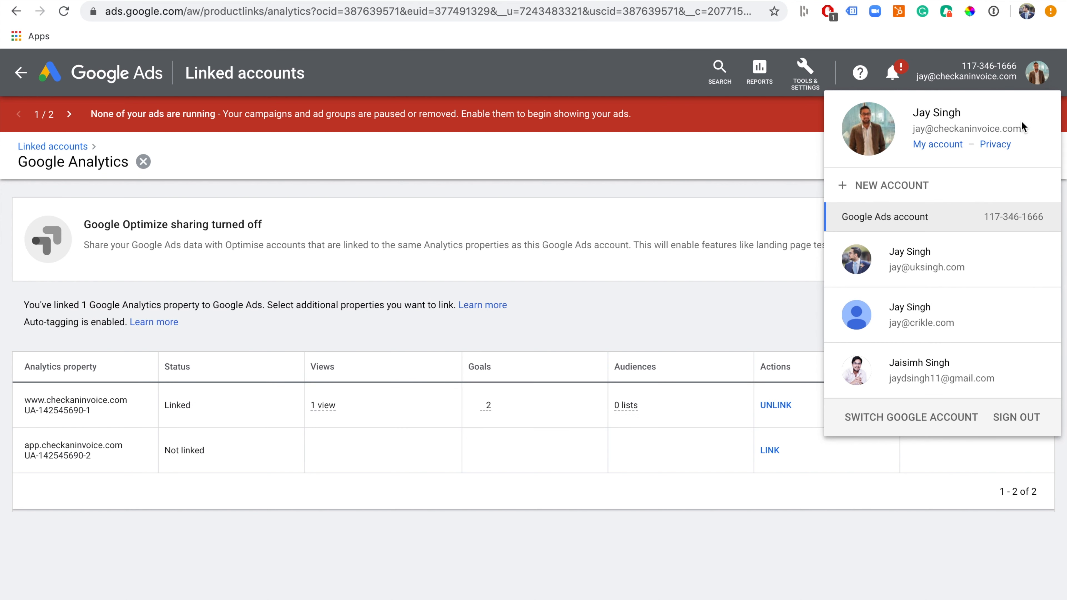
left_click(930, 265)
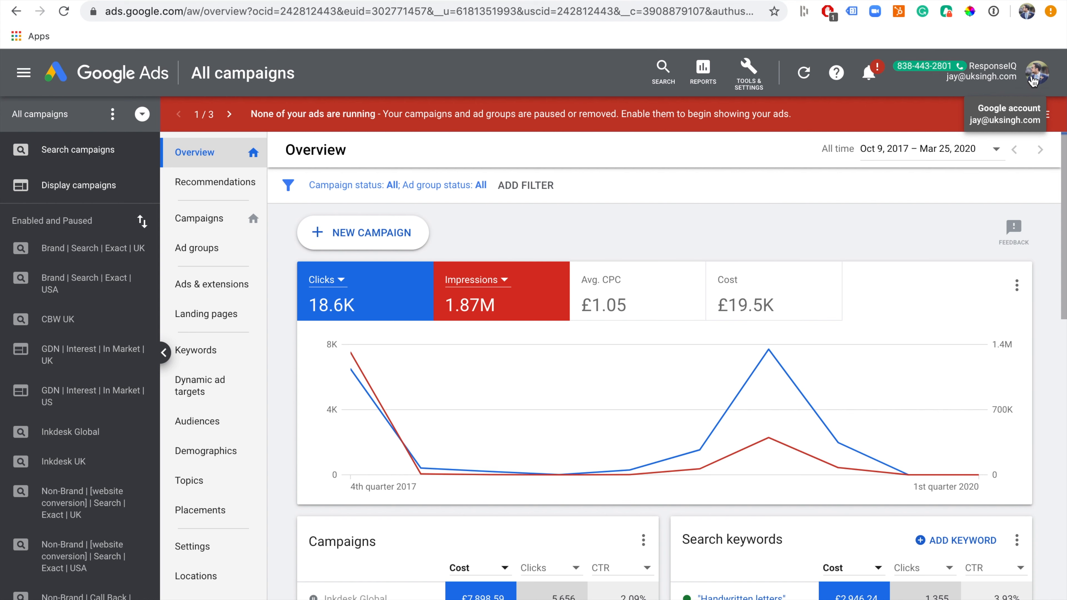
left_click(1033, 81)
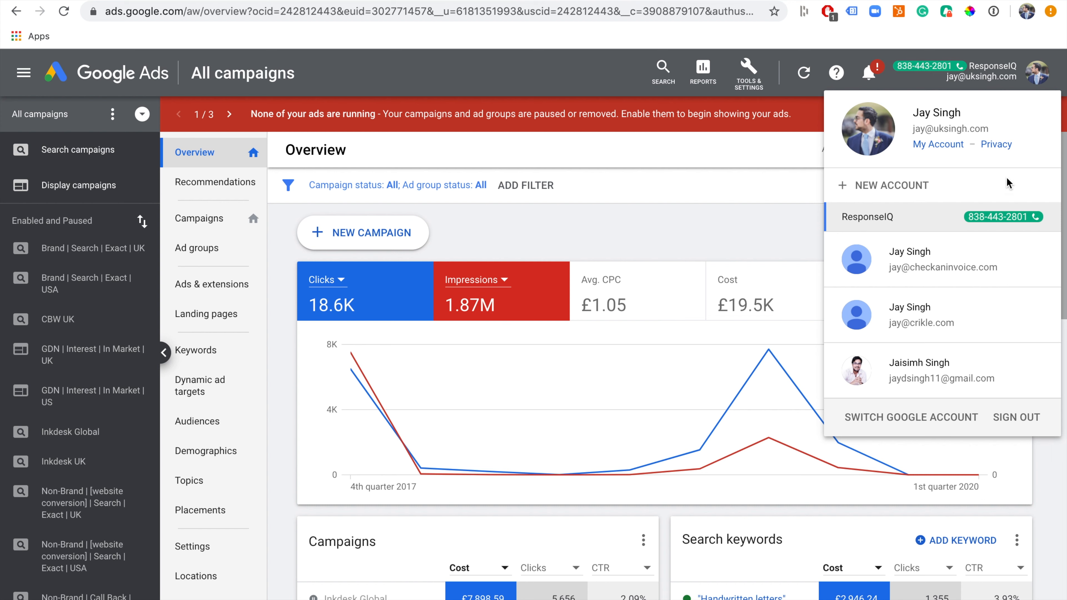
left_click(933, 381)
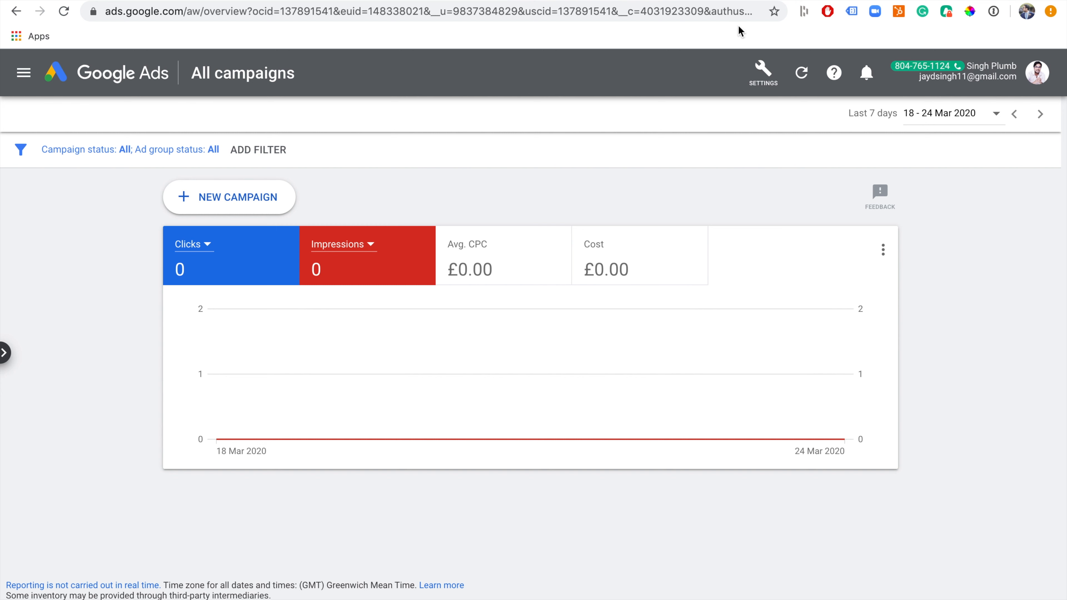
left_click(762, 78)
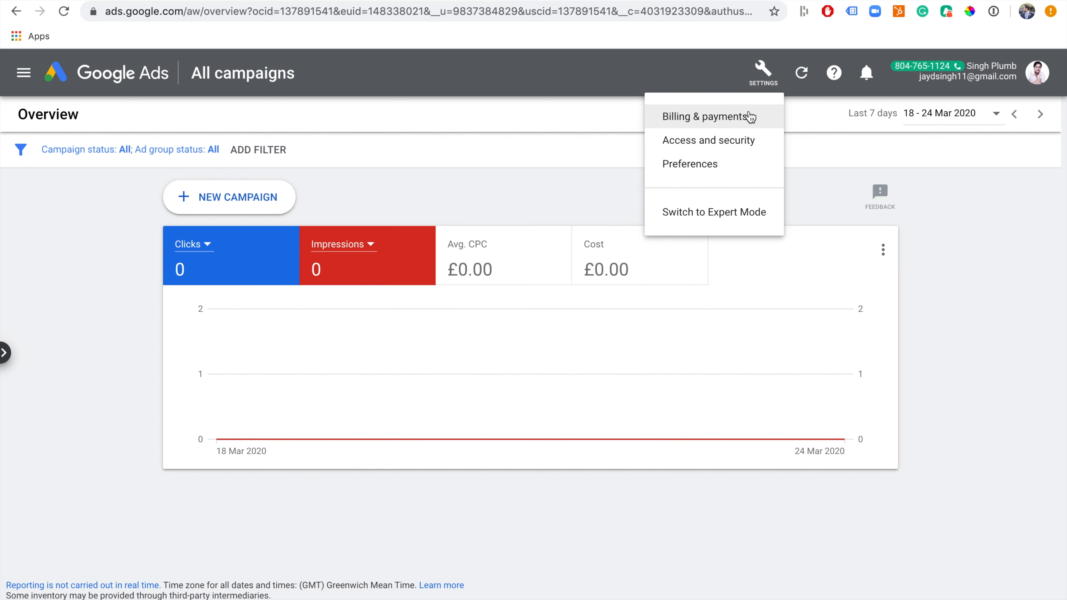
left_click(814, 156)
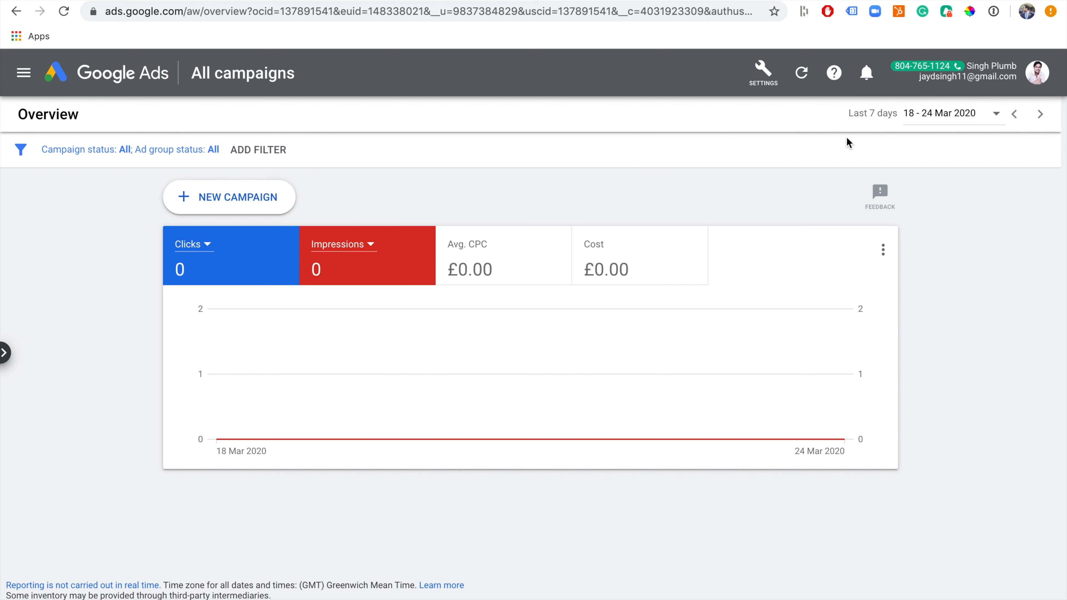
Switch to the ResponseIQ Google Ads account and start adding a conversion action from its conversion actions list
left_click(1035, 79)
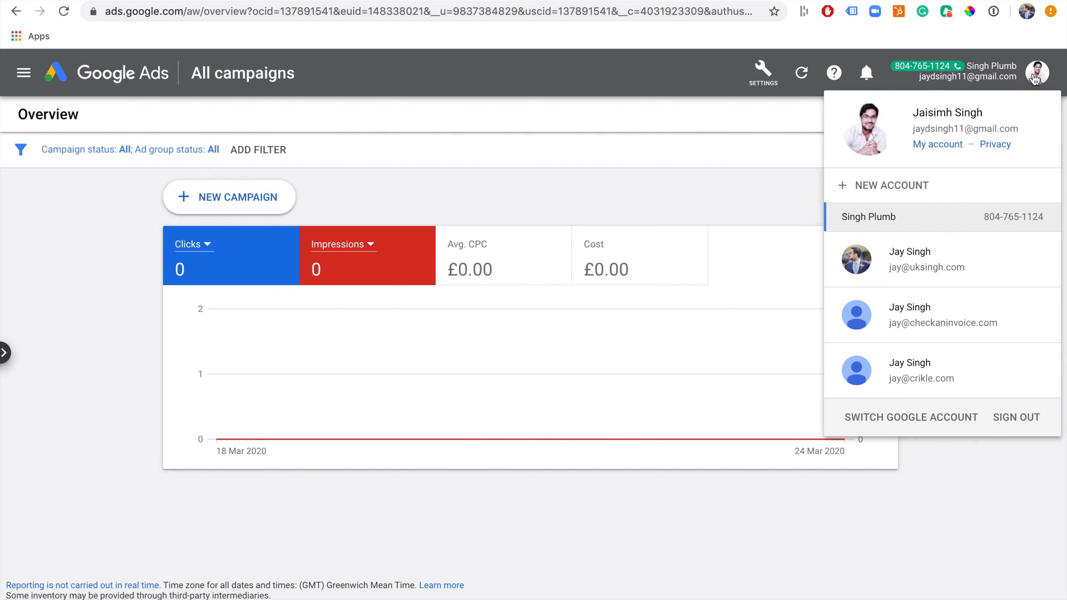
left_click(922, 267)
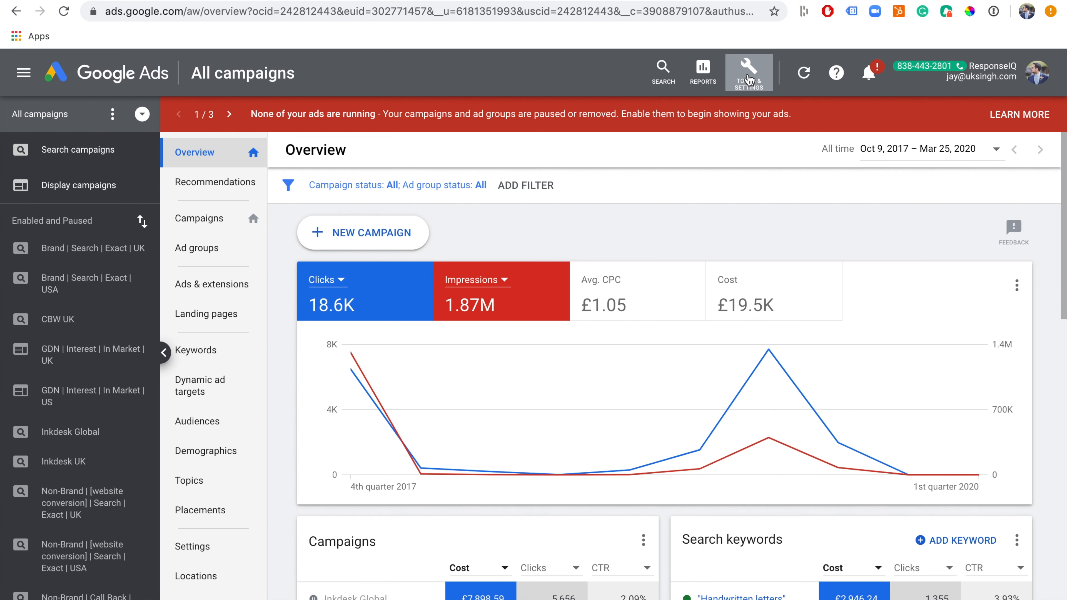
left_click(748, 79)
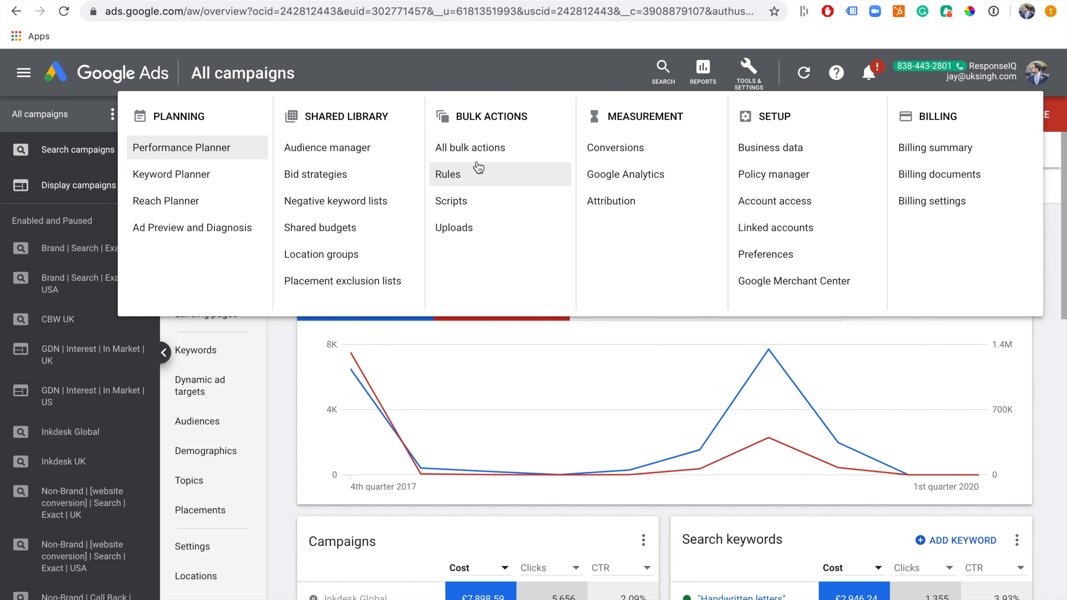
left_click(617, 148)
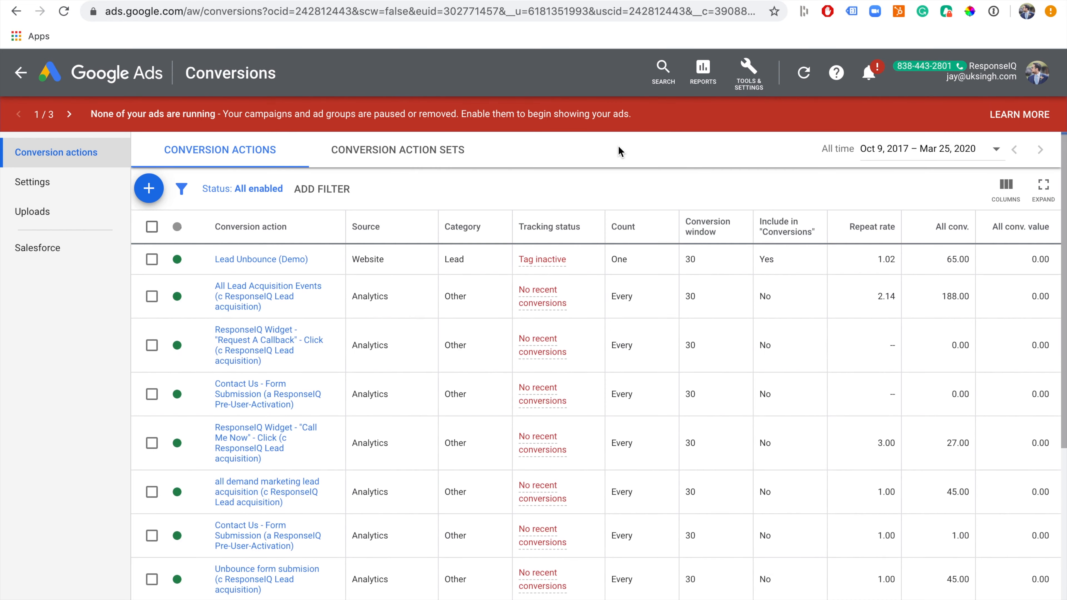
left_click(149, 189)
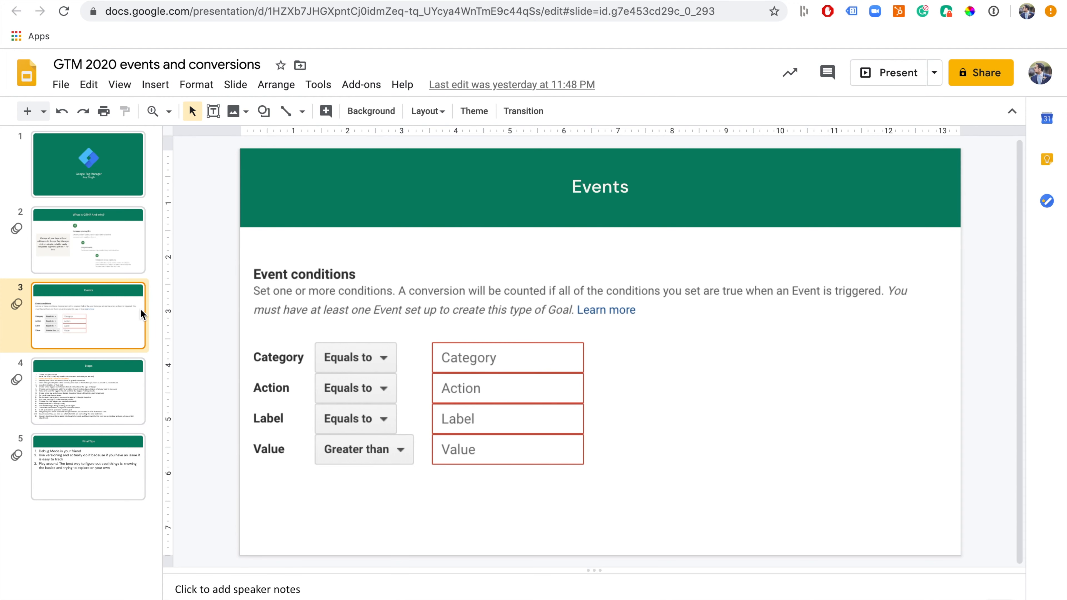
Review the Steps slide in the GTM 2020 events and conversions presentation and return to the GrowthStep button test page
left_click(89, 404)
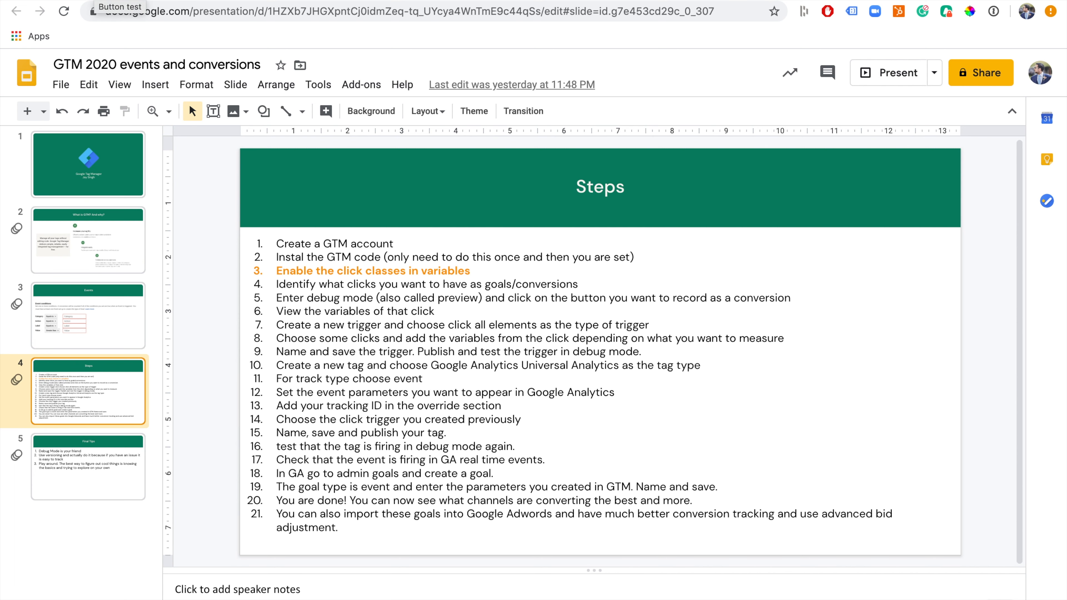
left_click(94, 0)
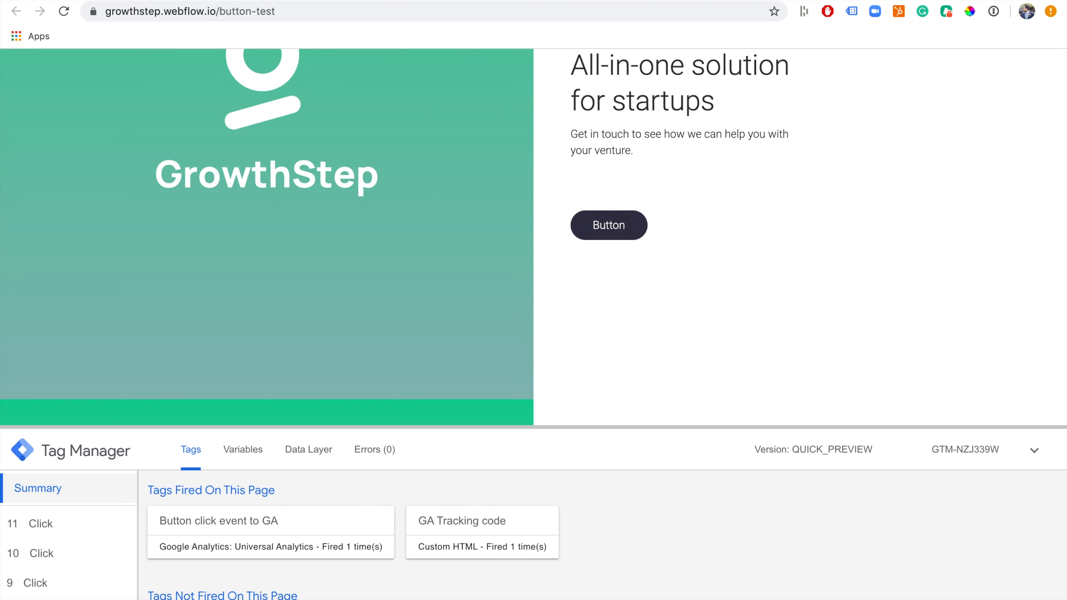